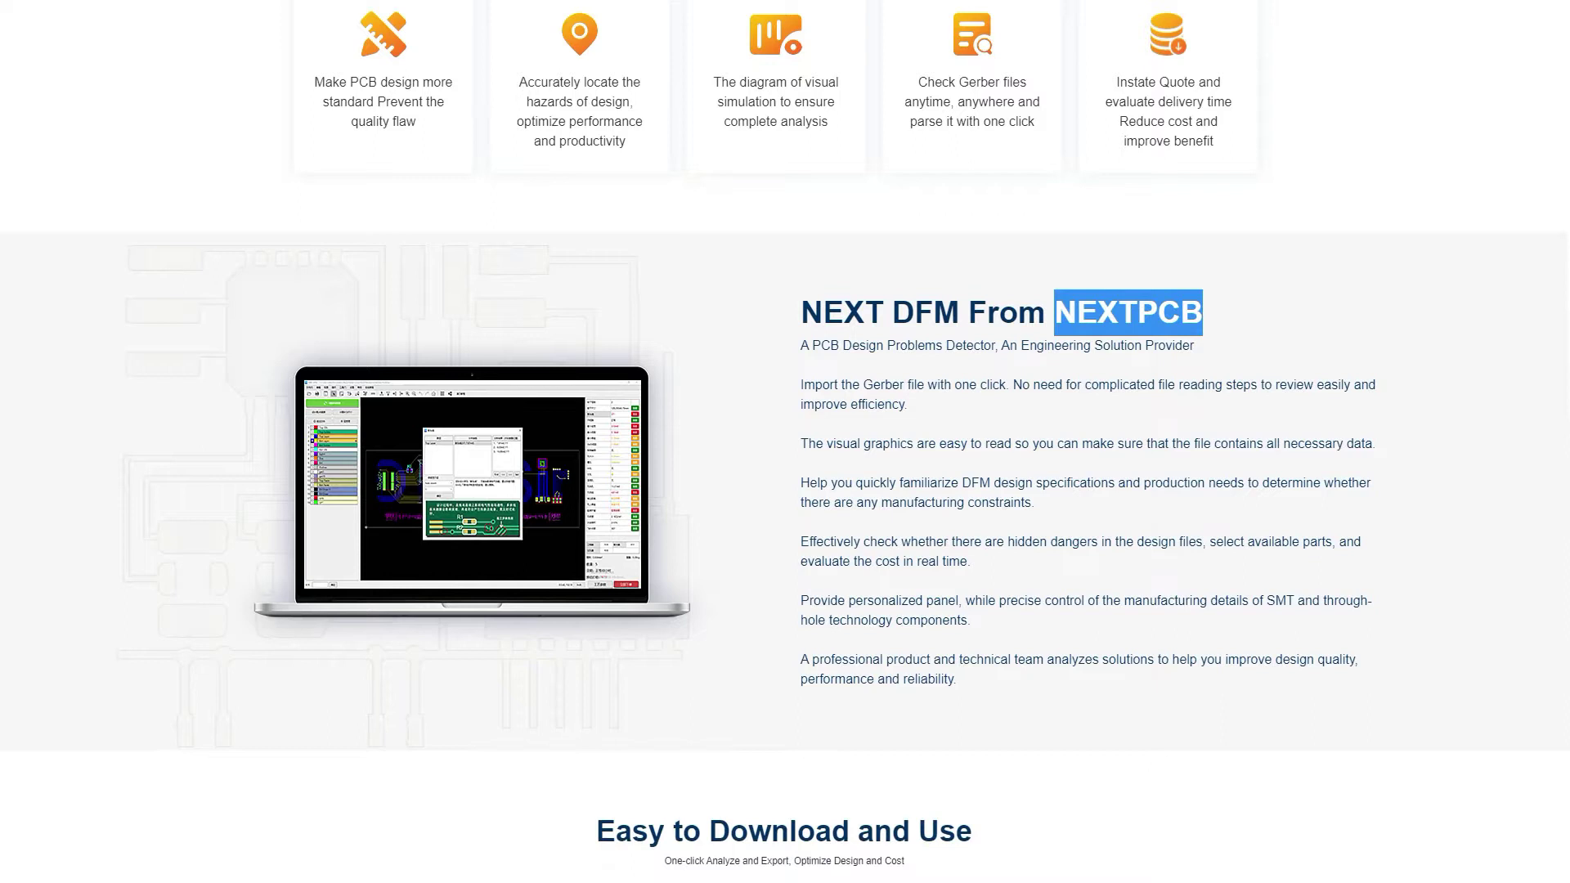
From the Training Centre's DFM FAQs list, open the 'Basic Introduction of NextDFM software' article
scroll(785, 441, down, 4)
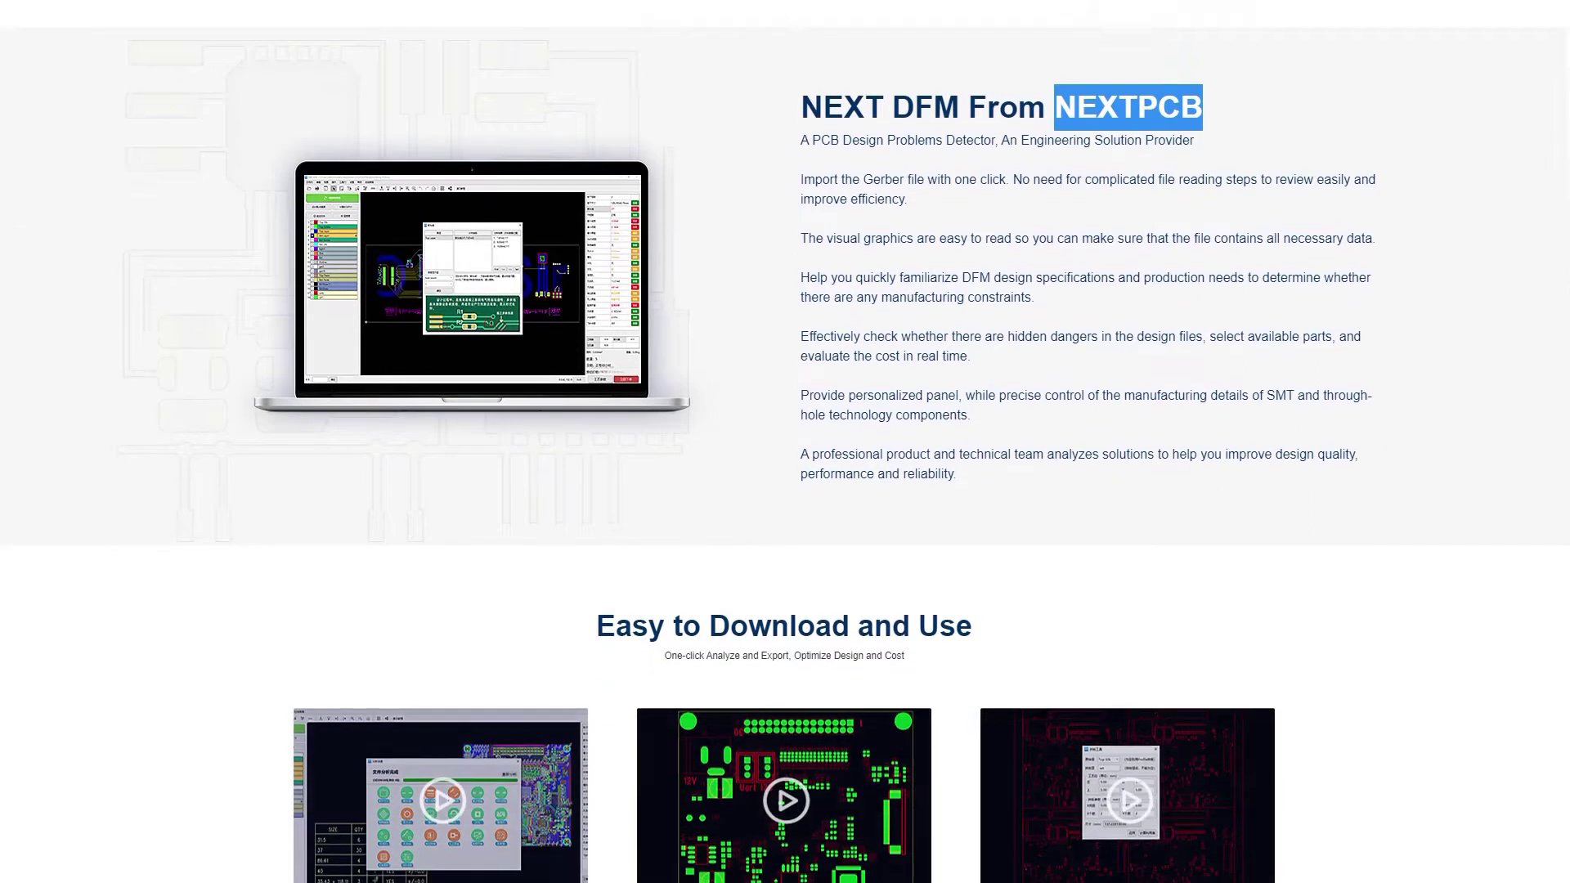
scroll(785, 442, down, 2)
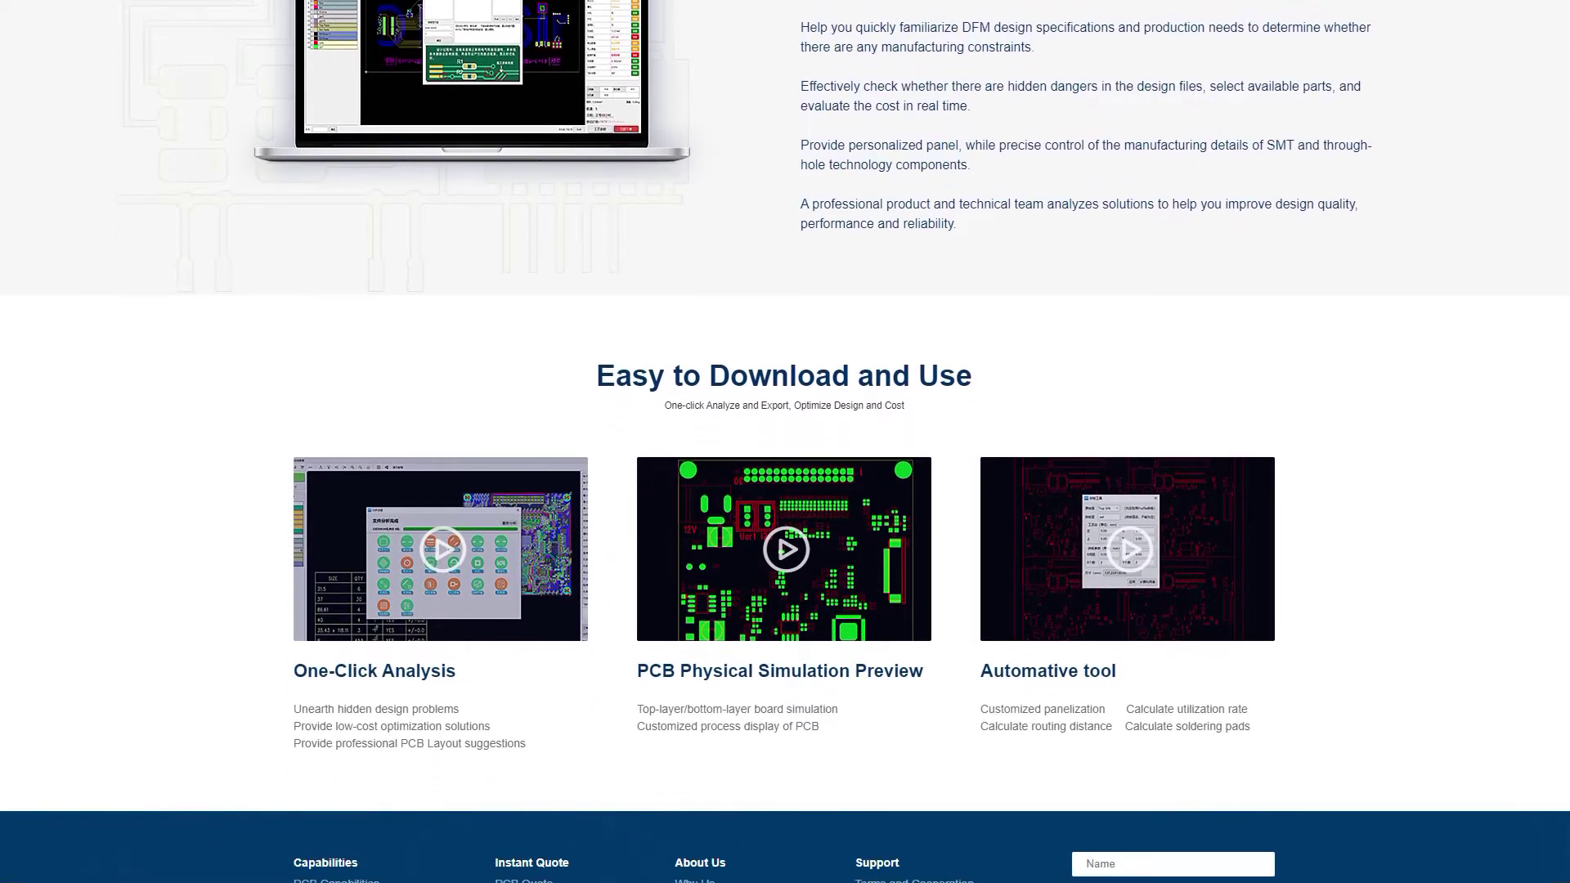
scroll(786, 441, down, 2)
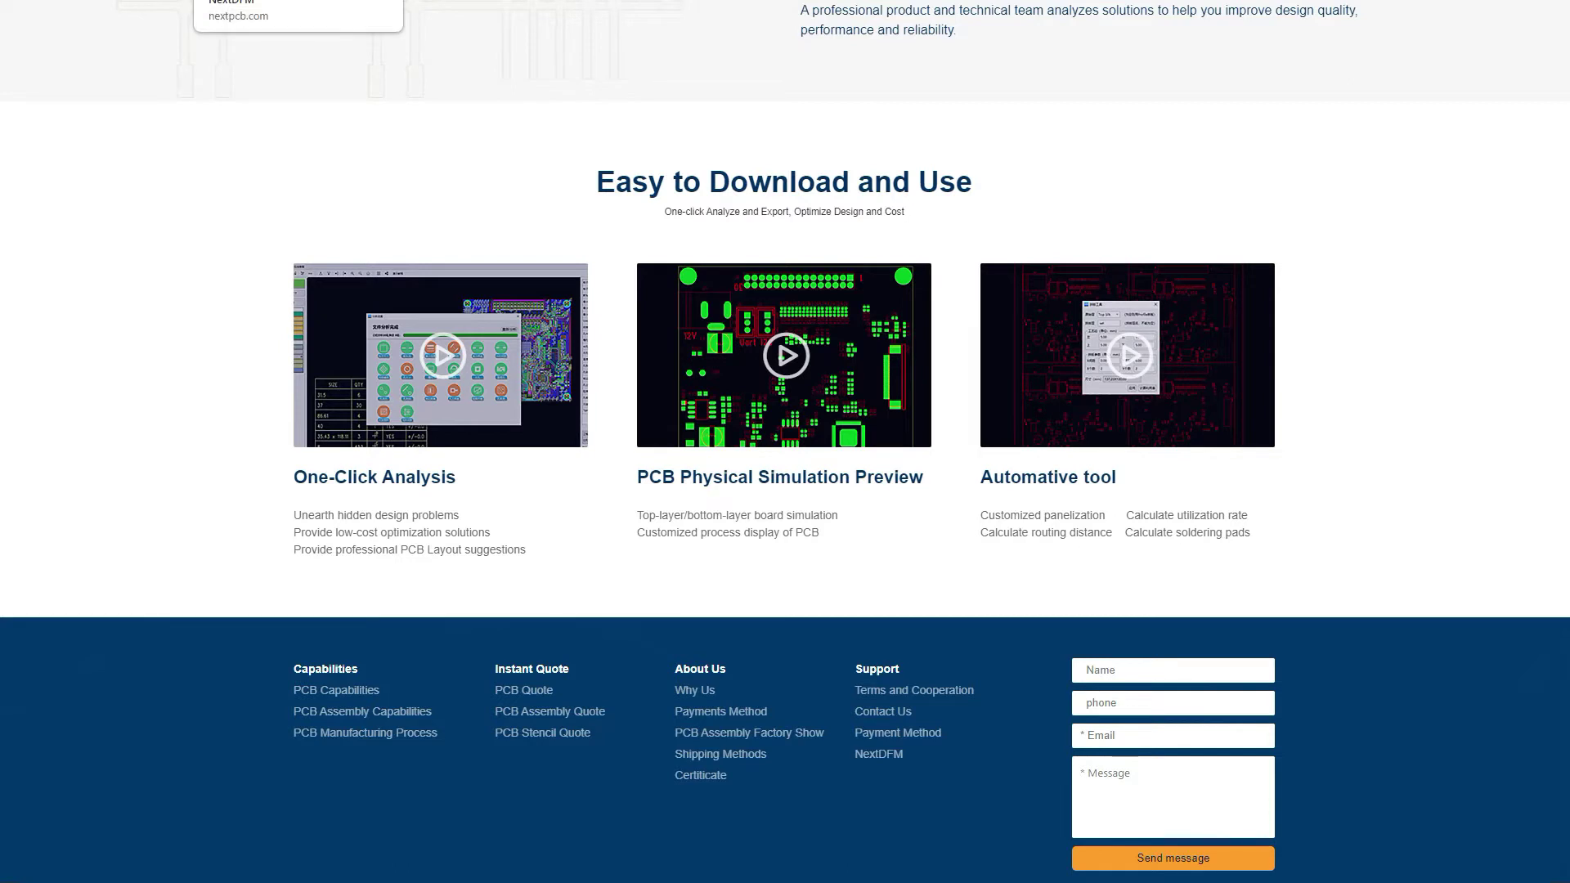
click(270, 0)
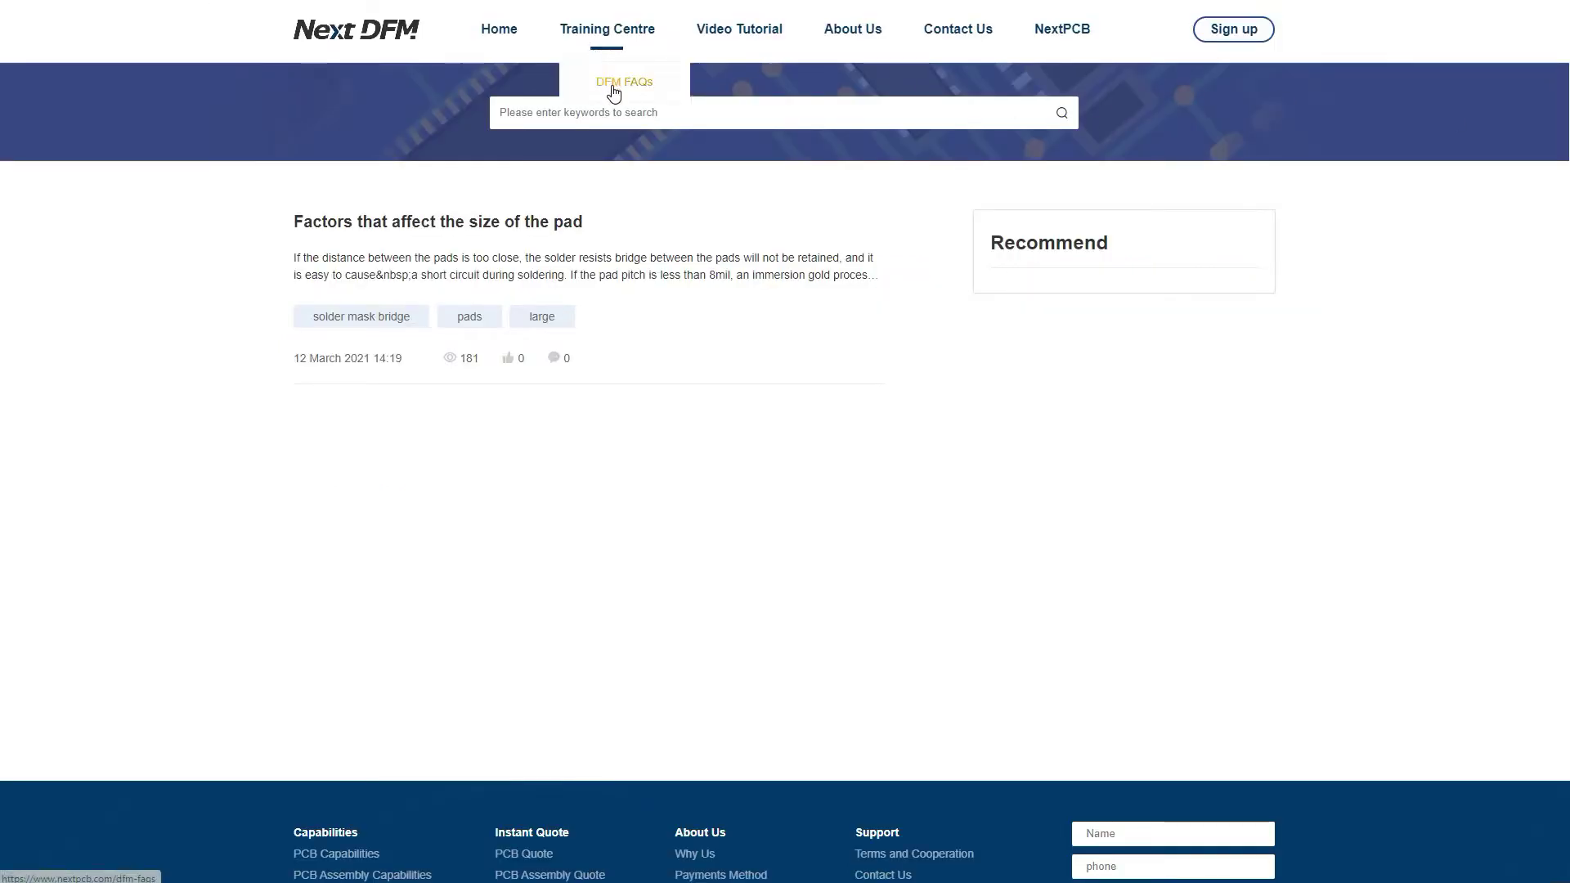
click(613, 87)
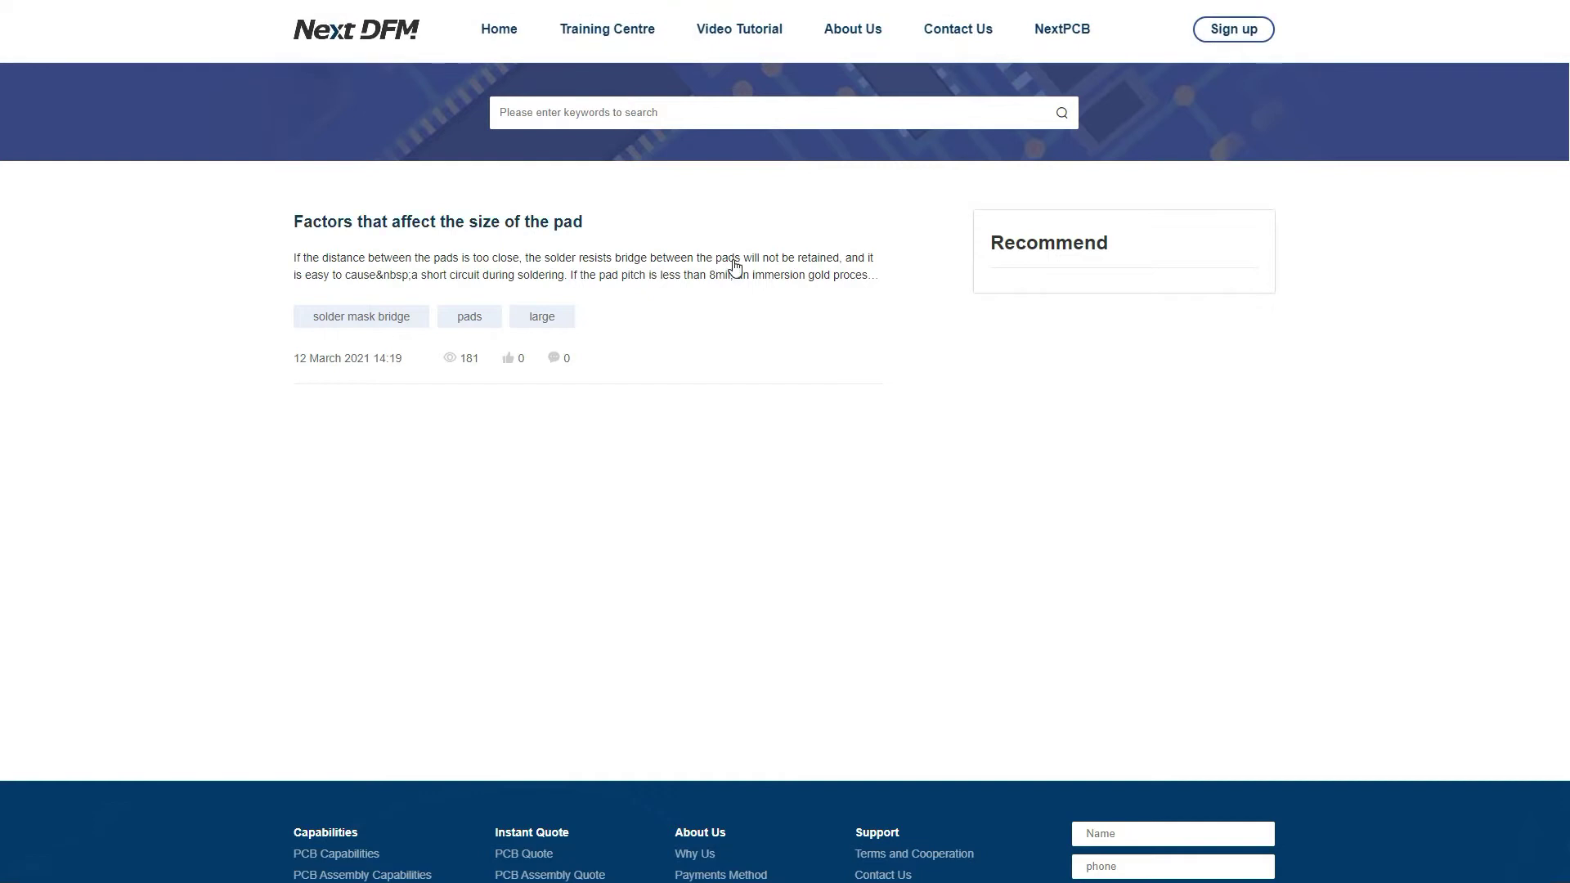
scroll(735, 268, down, 4)
scroll(736, 269, up, 4)
mouse_move(577, 60)
click(621, 37)
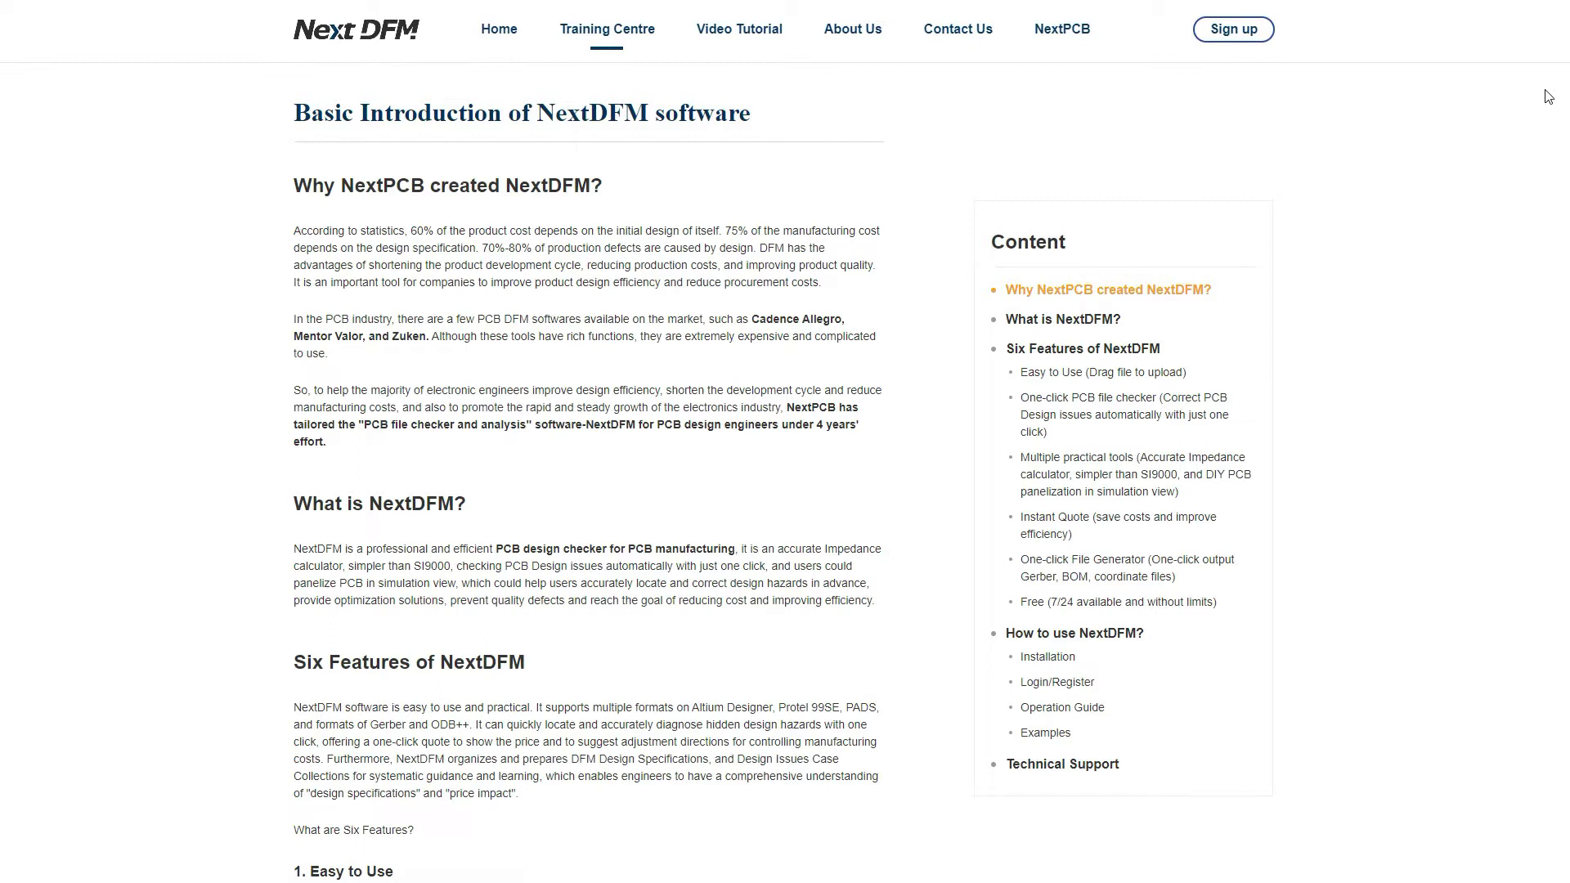
Scroll through the article's features and installation sections
scroll(588, 442, down, 6)
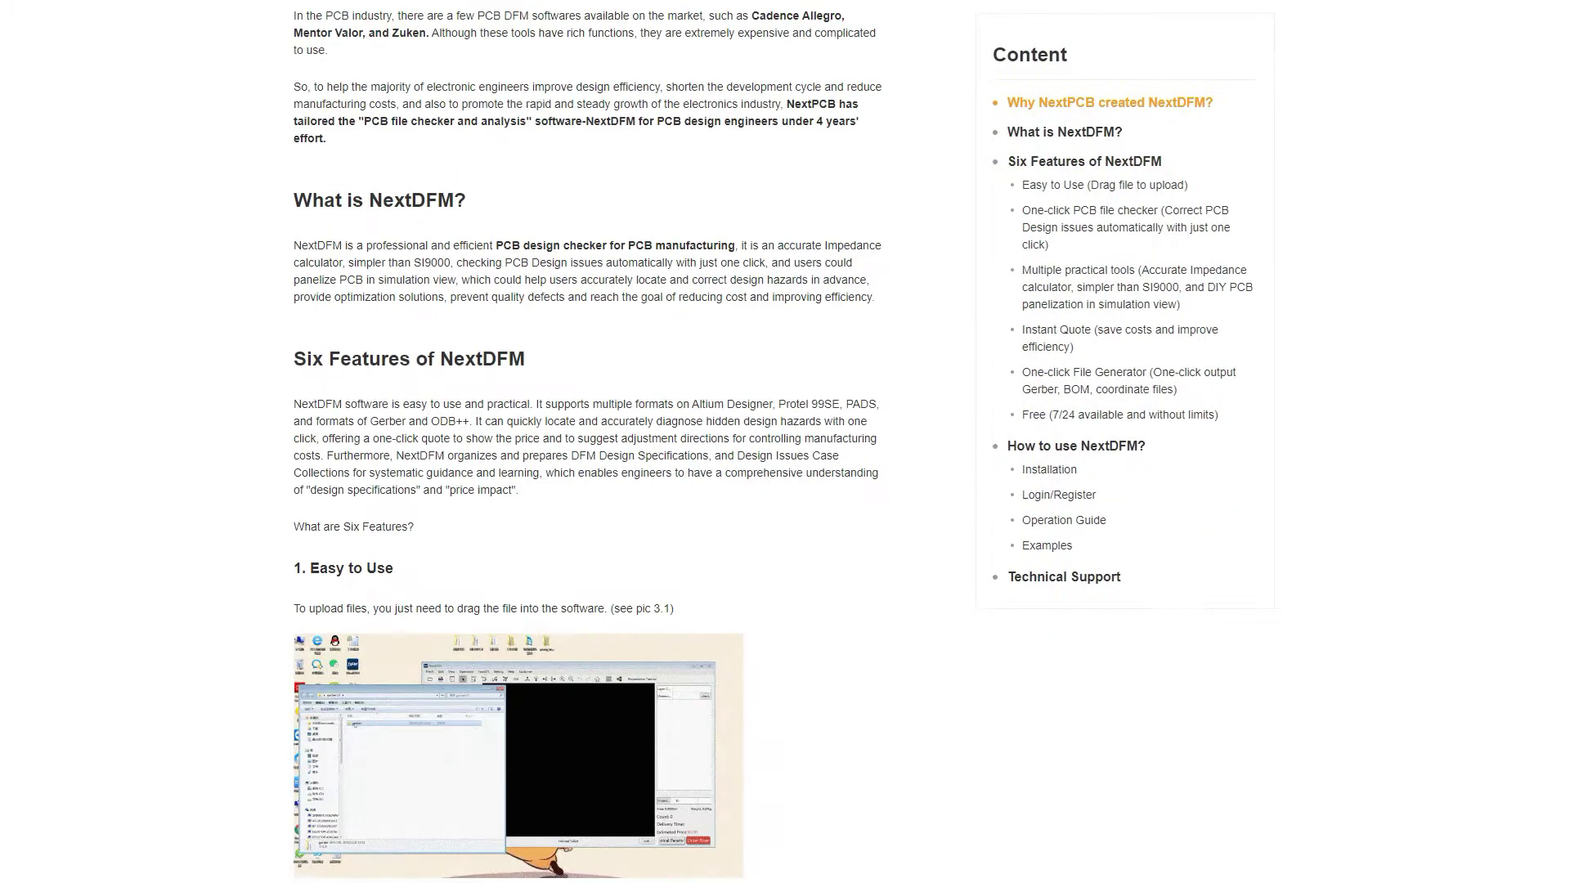
scroll(587, 441, down, 6)
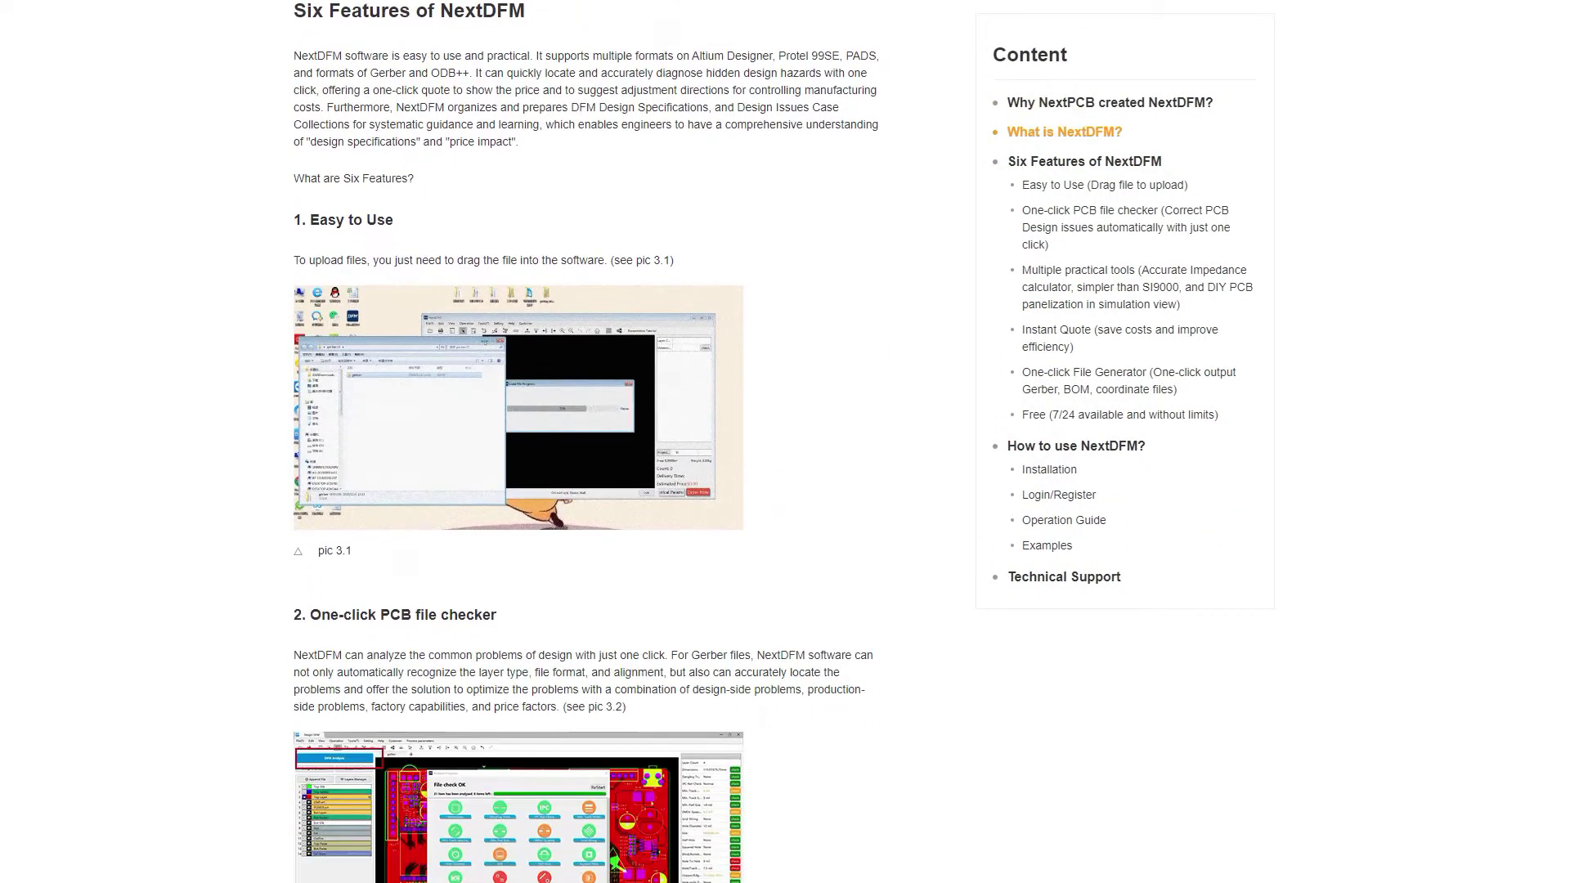
scroll(587, 442, down, 5)
scroll(587, 442, down, 5)
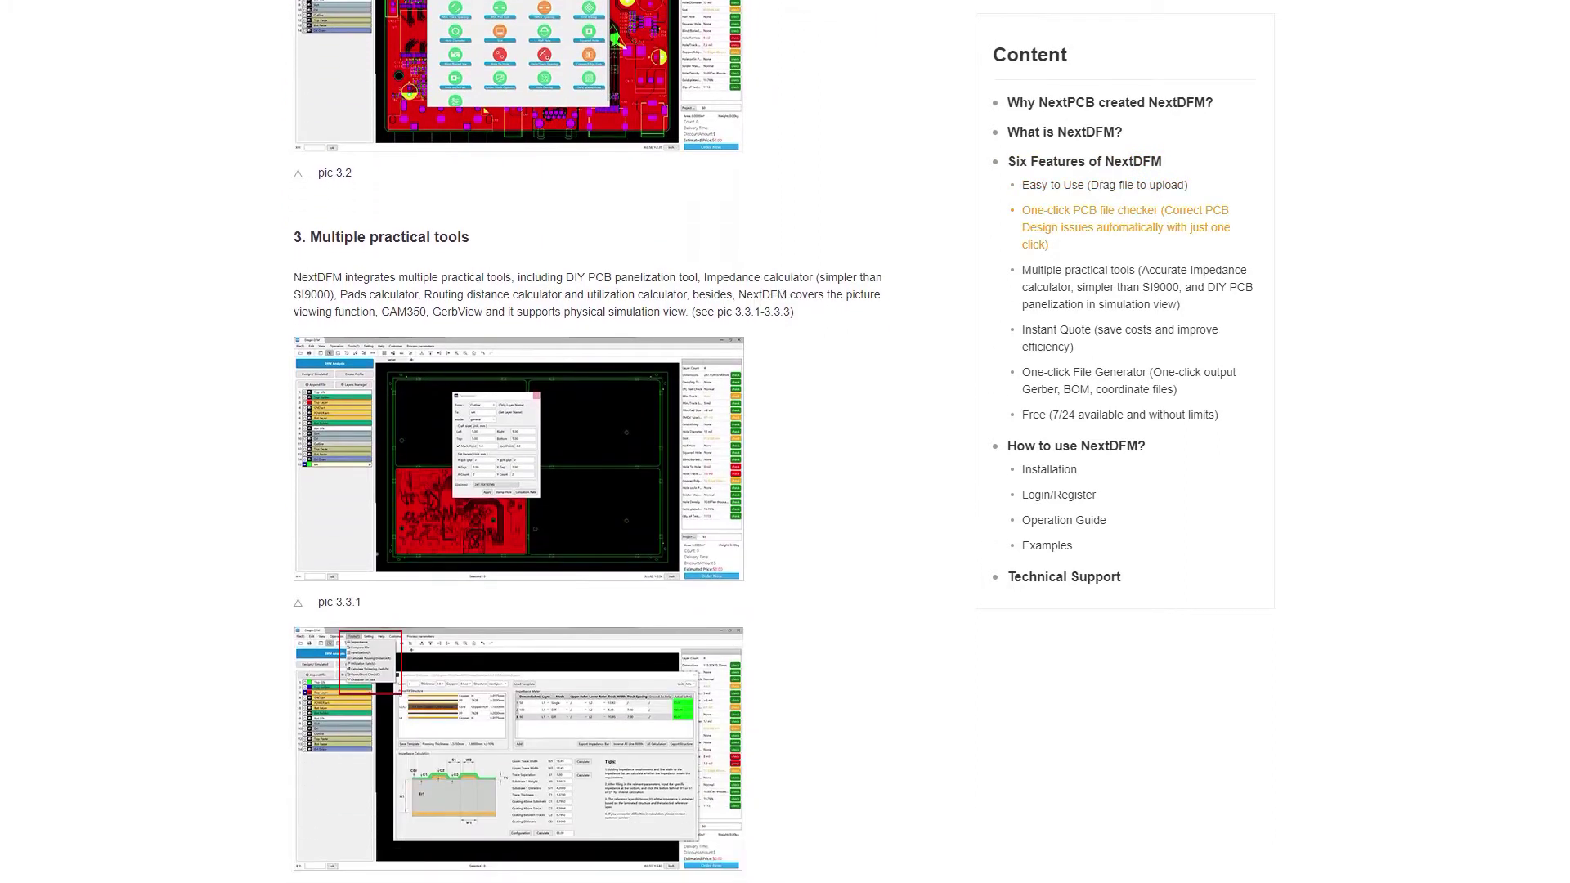
scroll(587, 442, down, 8)
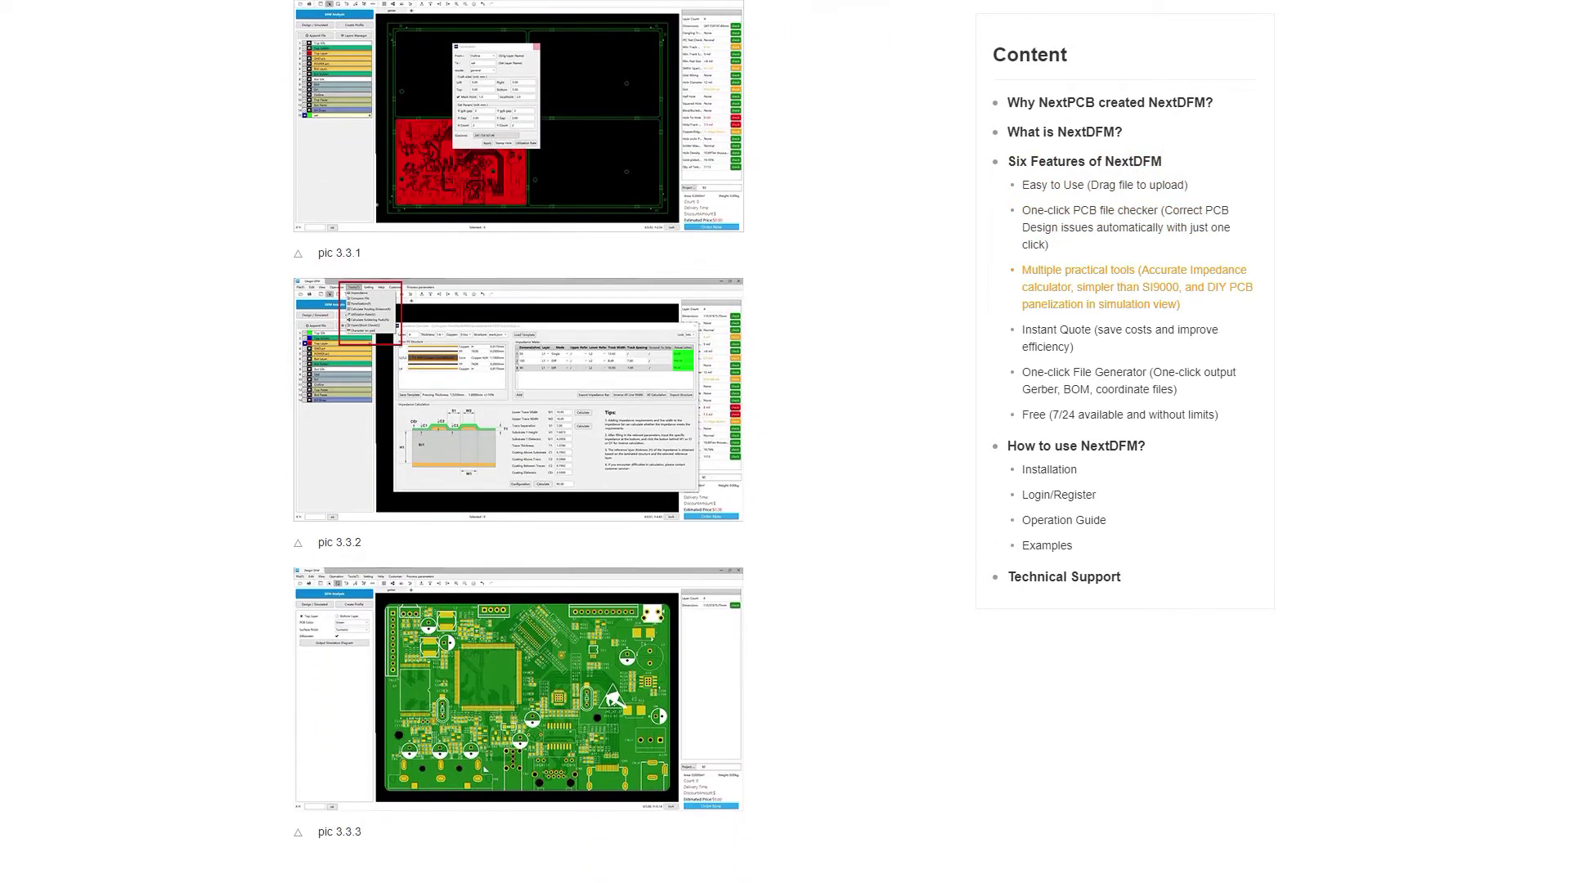
scroll(587, 442, down, 12)
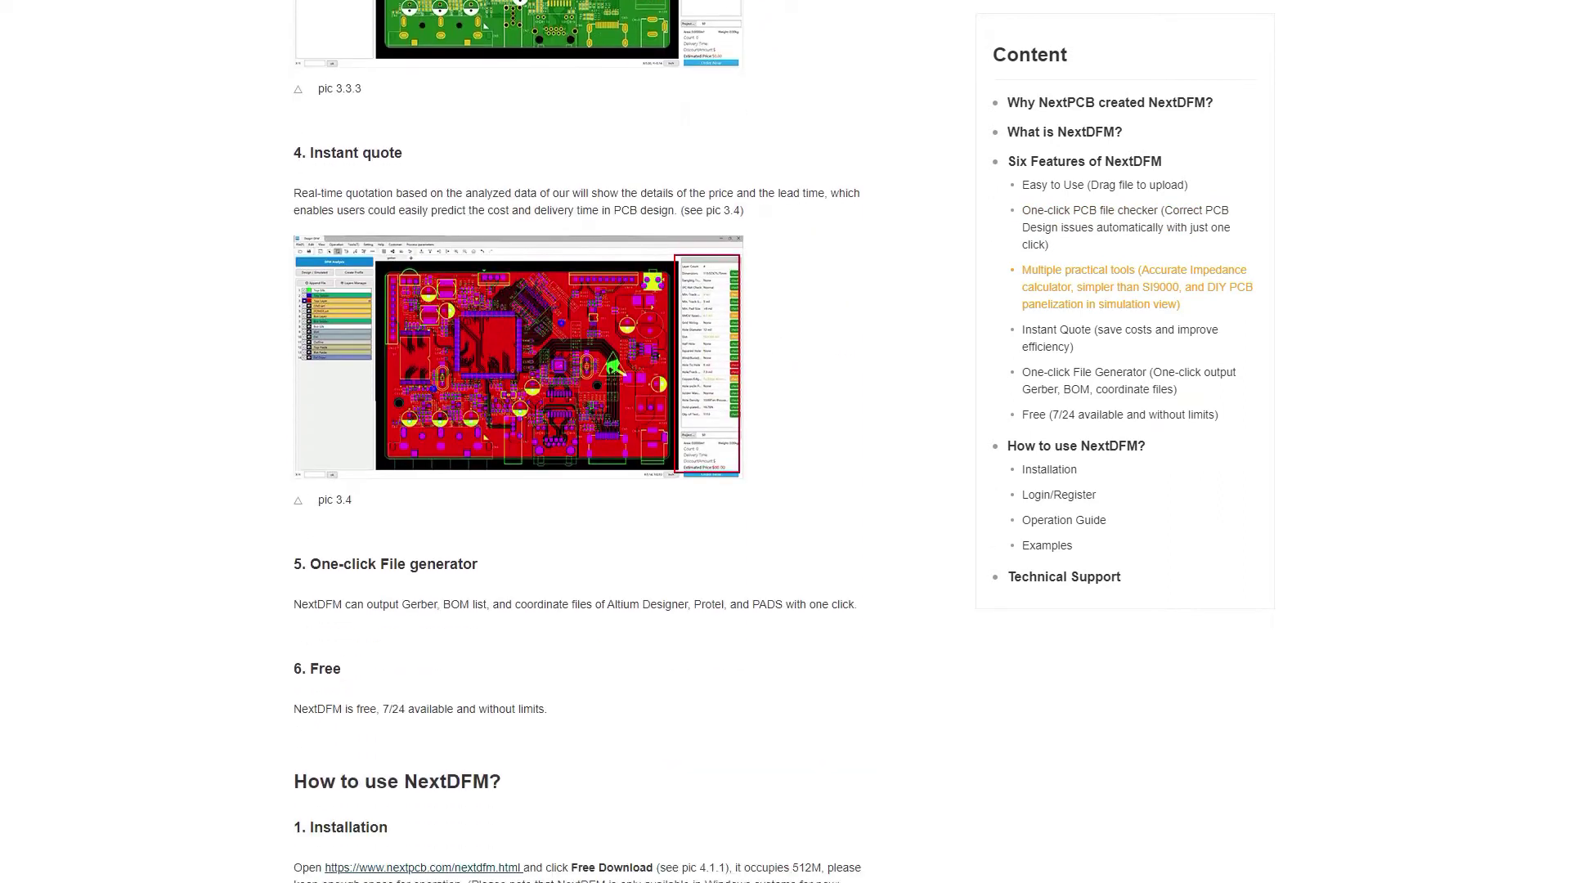
scroll(587, 442, down, 13)
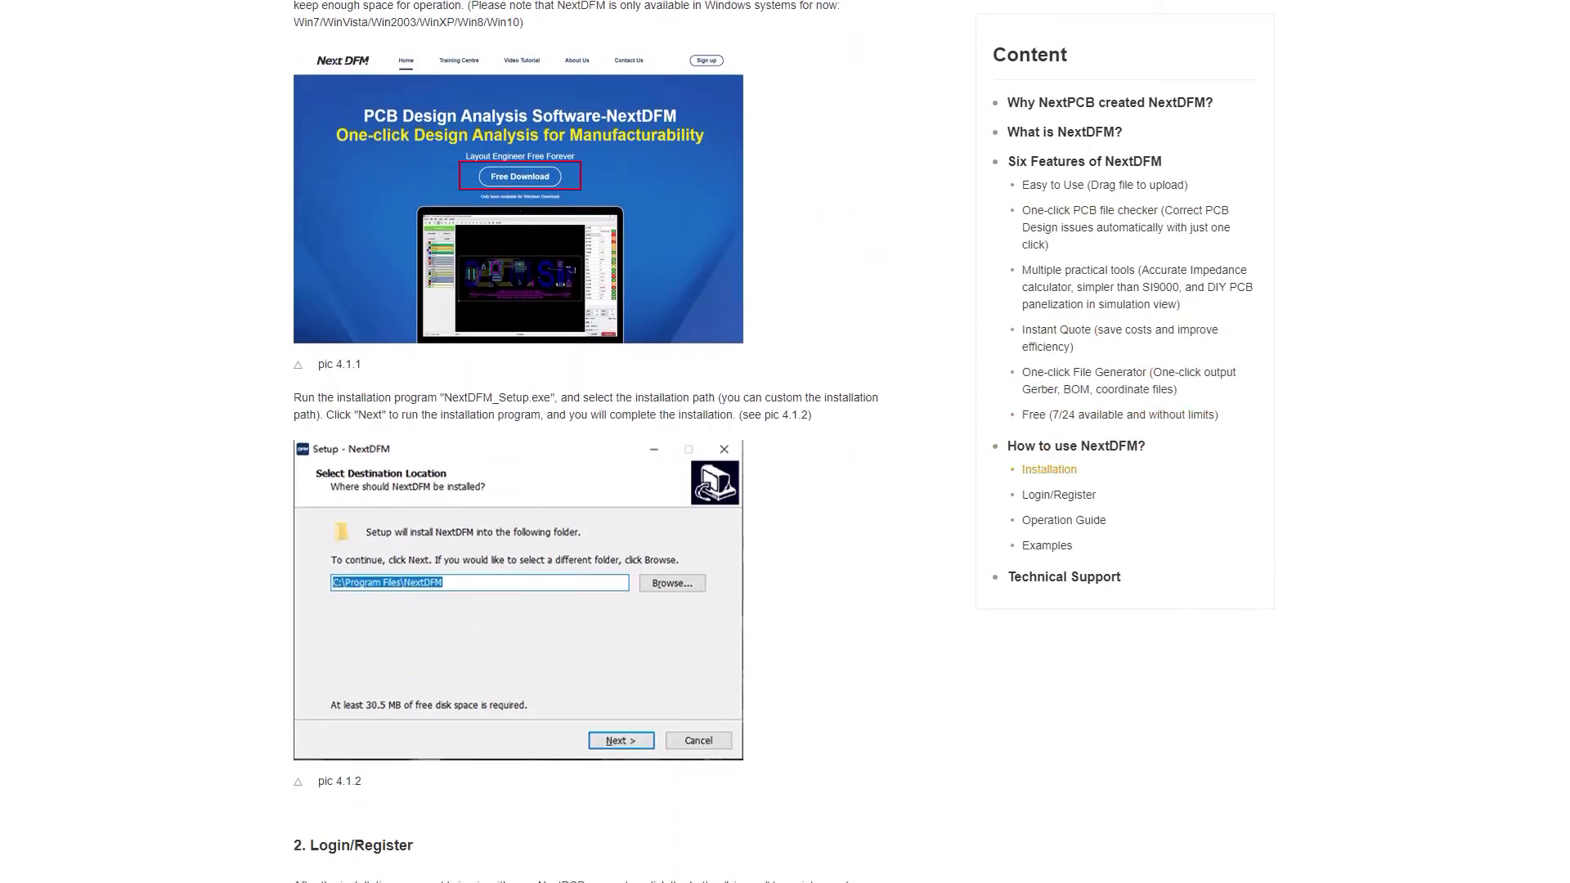
scroll(587, 442, down, 8)
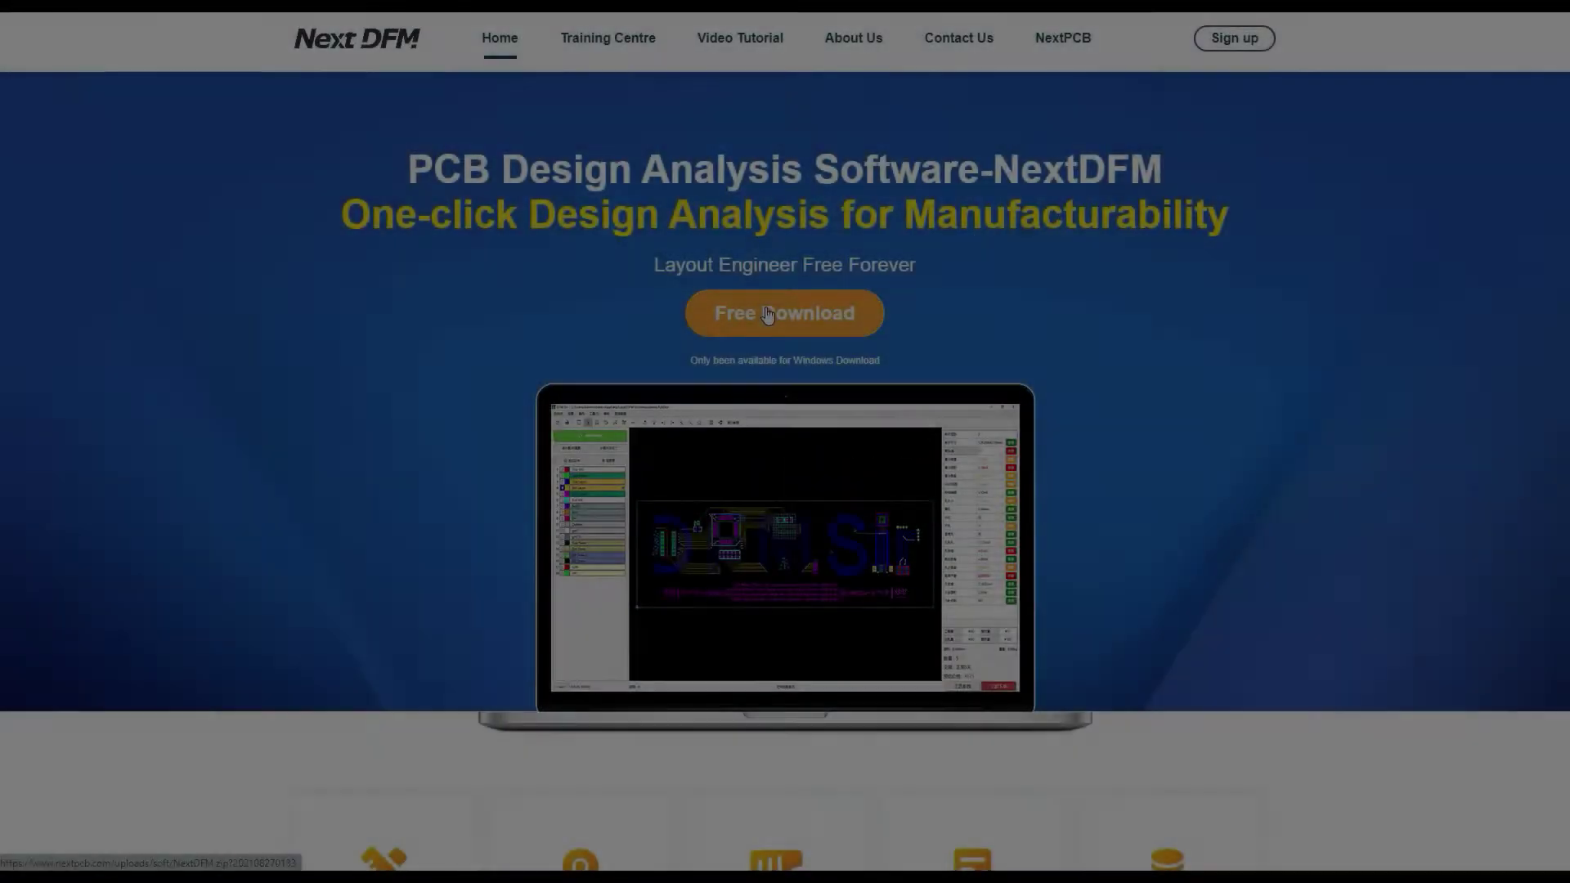
Download NextDFM.zip and extract it into a NextDFM folder with 7-Zip
click(769, 313)
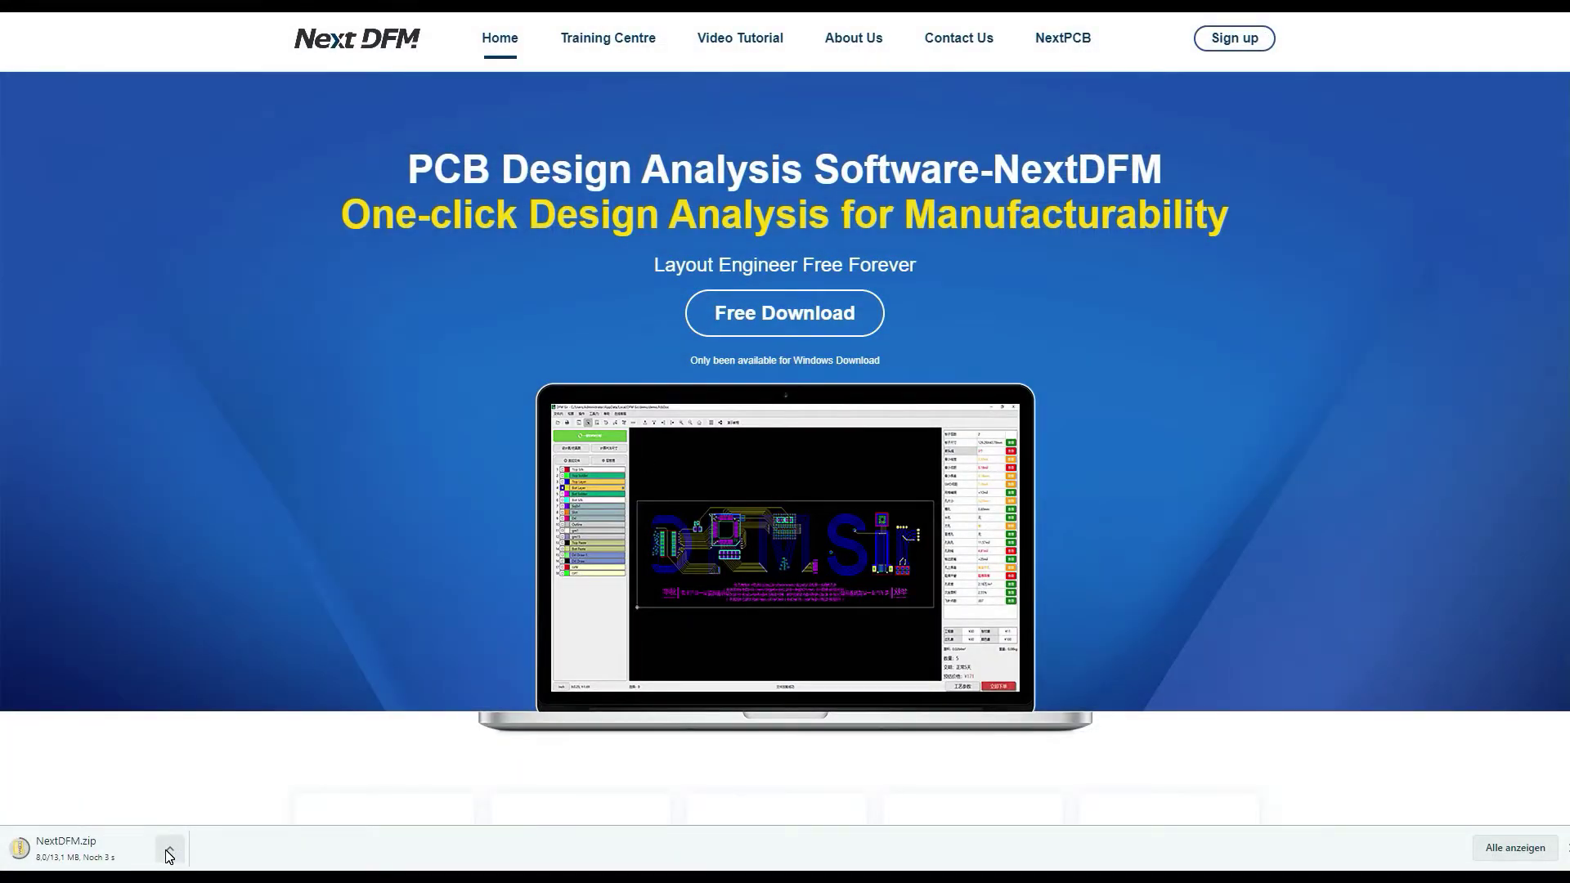
click(214, 882)
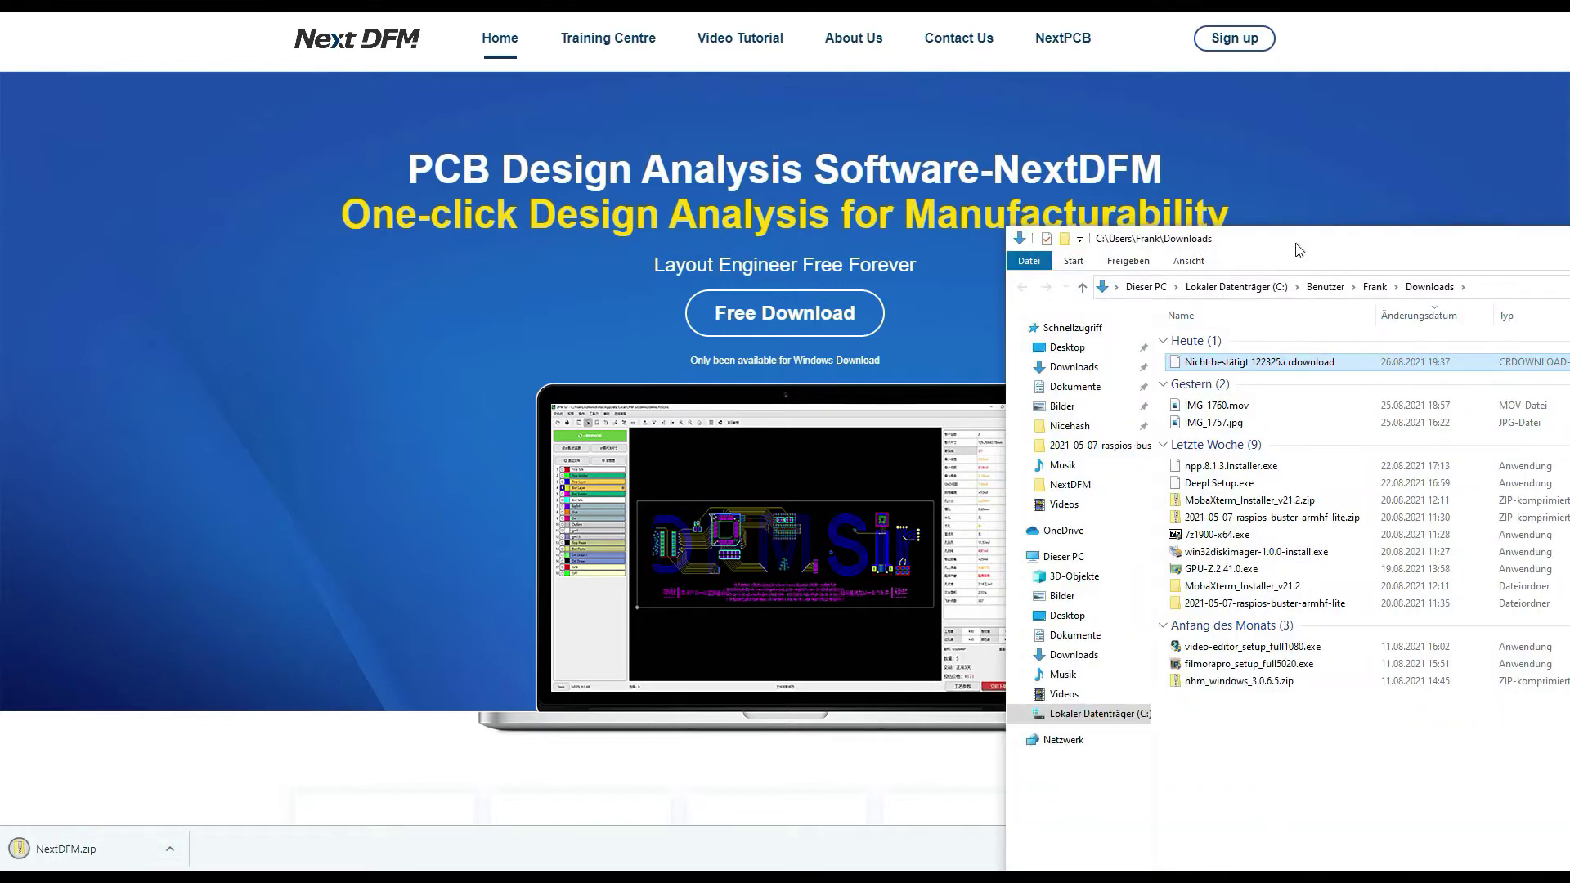
right_click(539, 228)
mouse_move(769, 303)
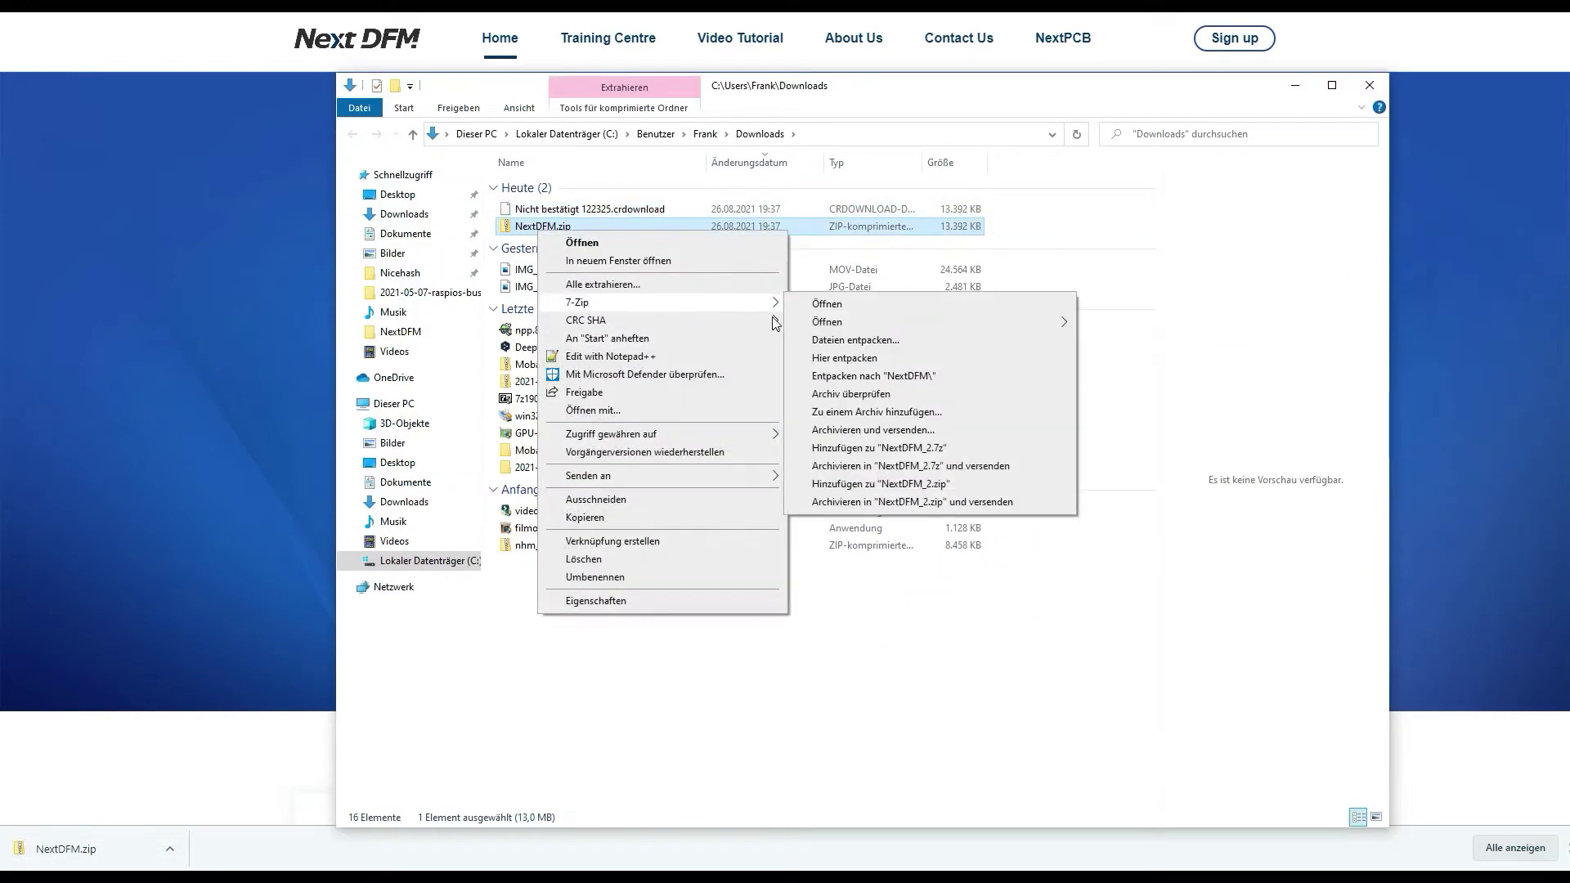
click(874, 376)
Run NextDFM Setup.exe from the extracted folder, accept the defaults, and finish installing to launch NextDFM
double_click(565, 208)
double_click(573, 188)
click(897, 512)
click(1307, 90)
click(1127, 648)
click(1126, 648)
click(1126, 648)
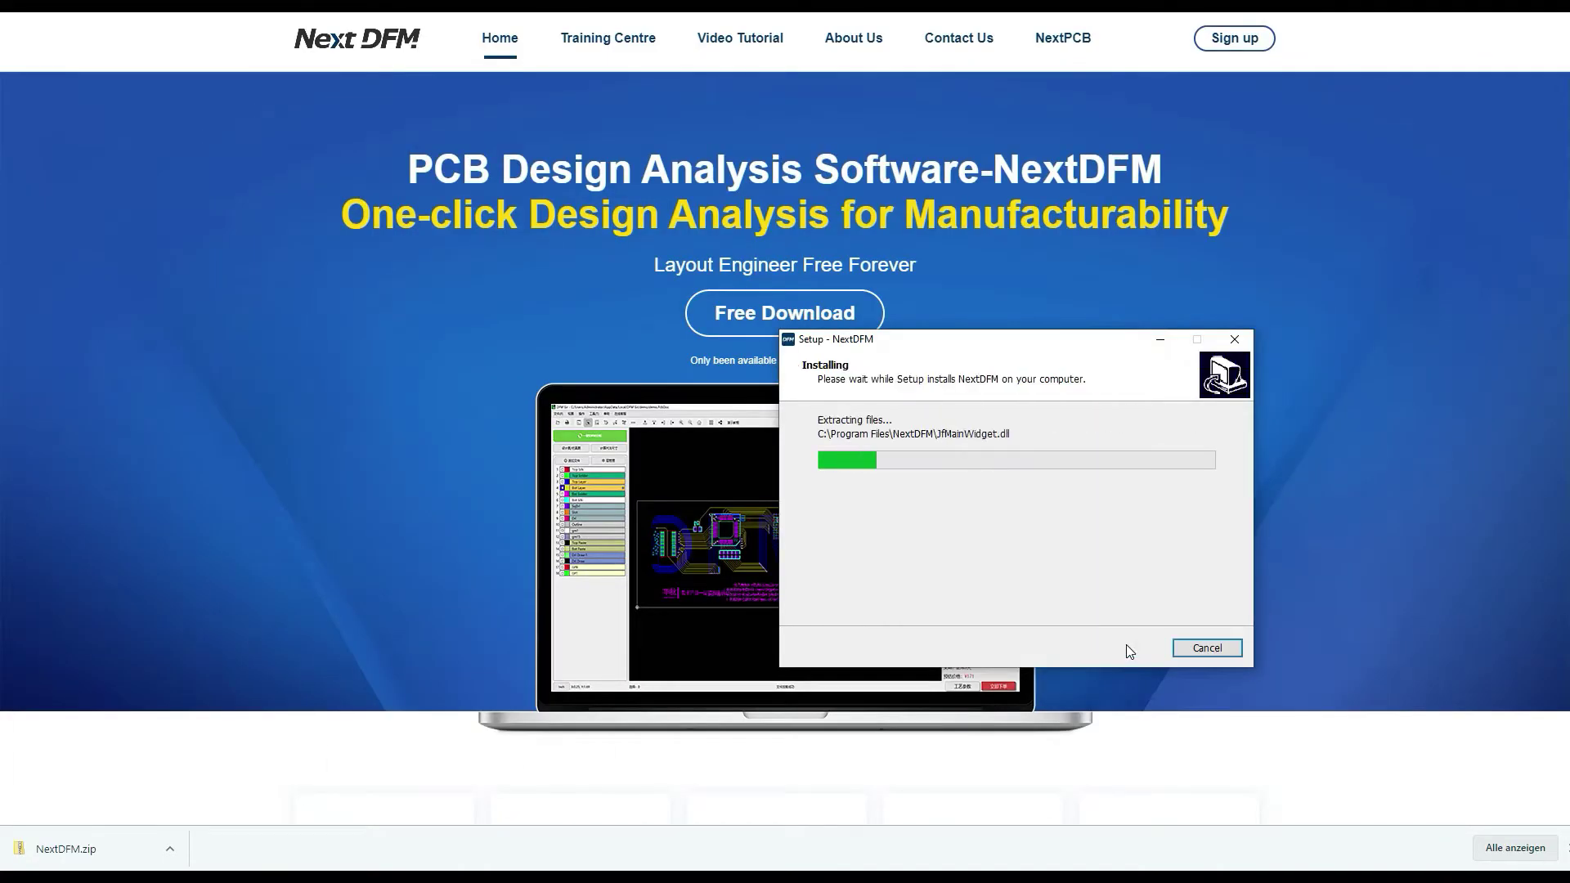
click(1137, 646)
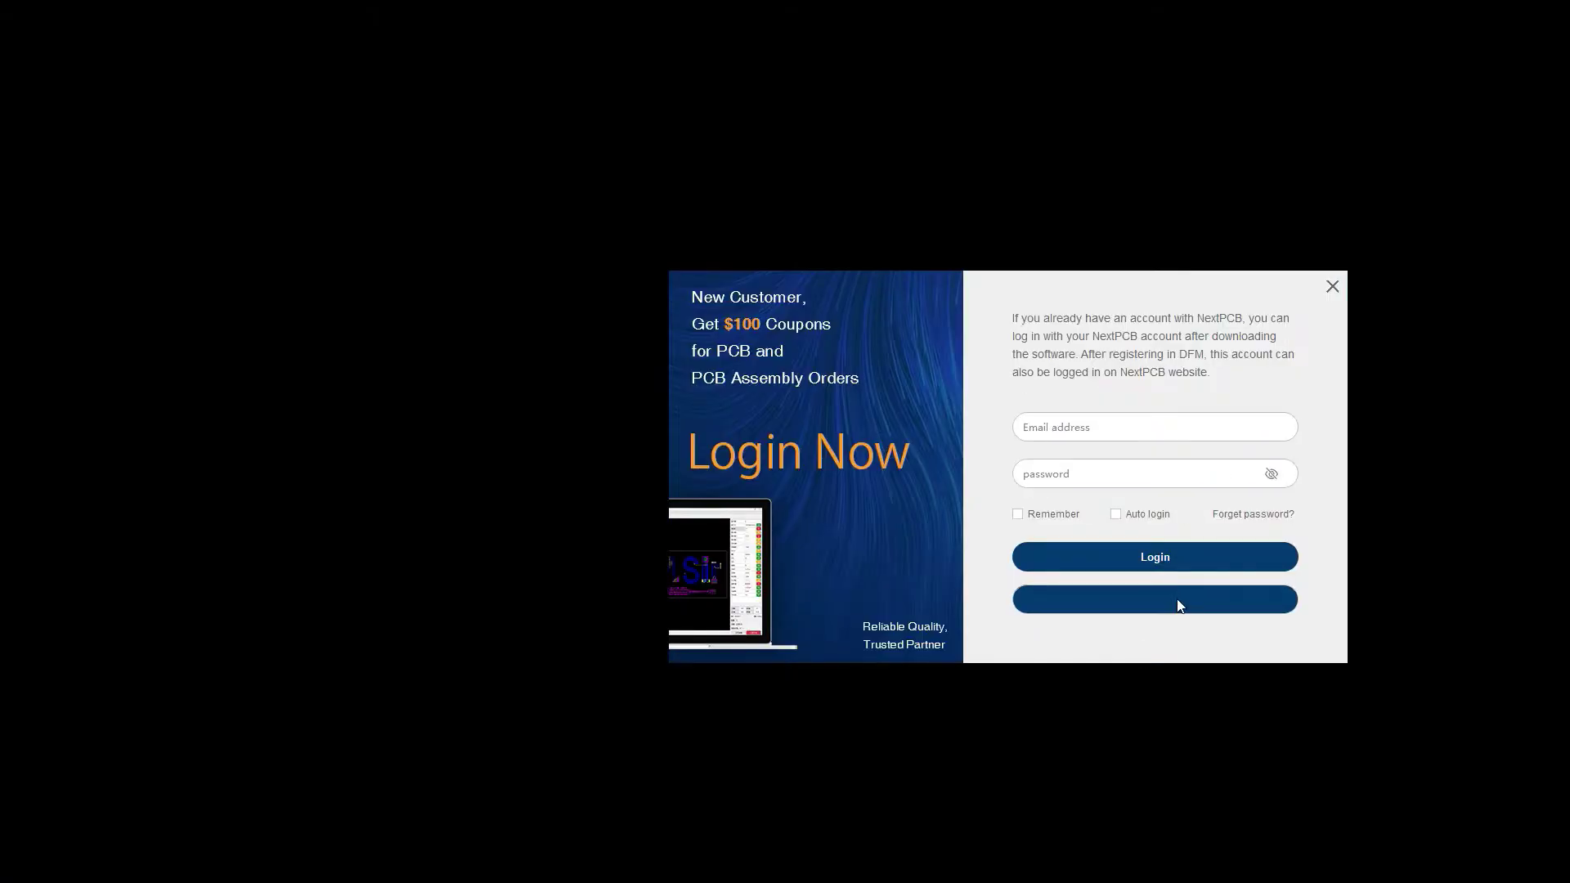
Sign up with a user name and e-mail, job position Technician and application Broadcast, then continue
click(1178, 603)
text(MisterX)
key(Tab)
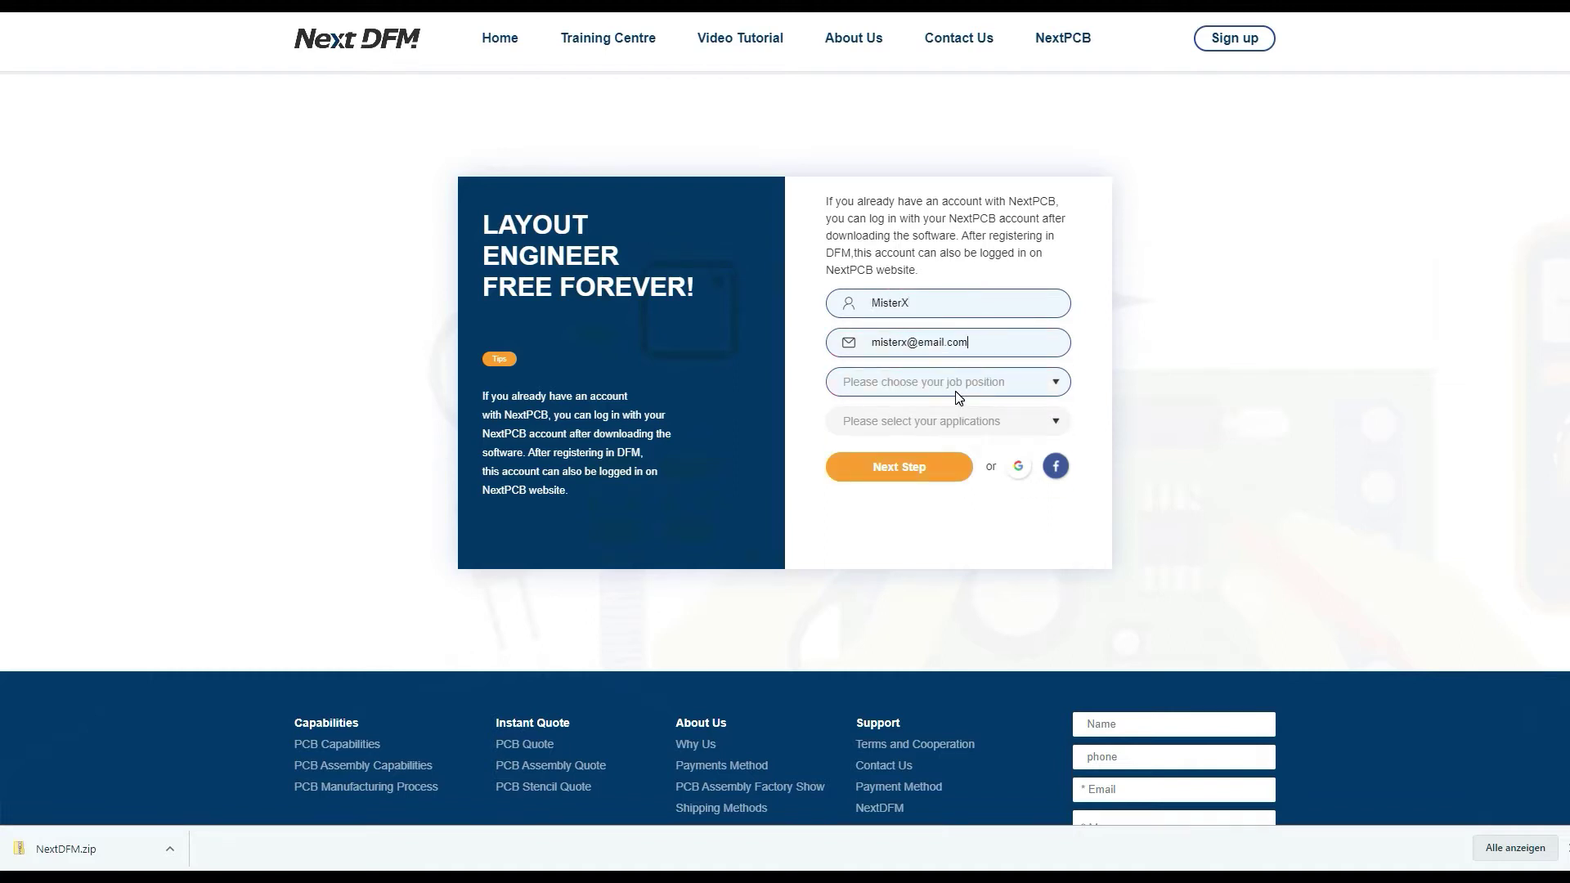
click(959, 398)
click(898, 608)
click(920, 420)
click(892, 478)
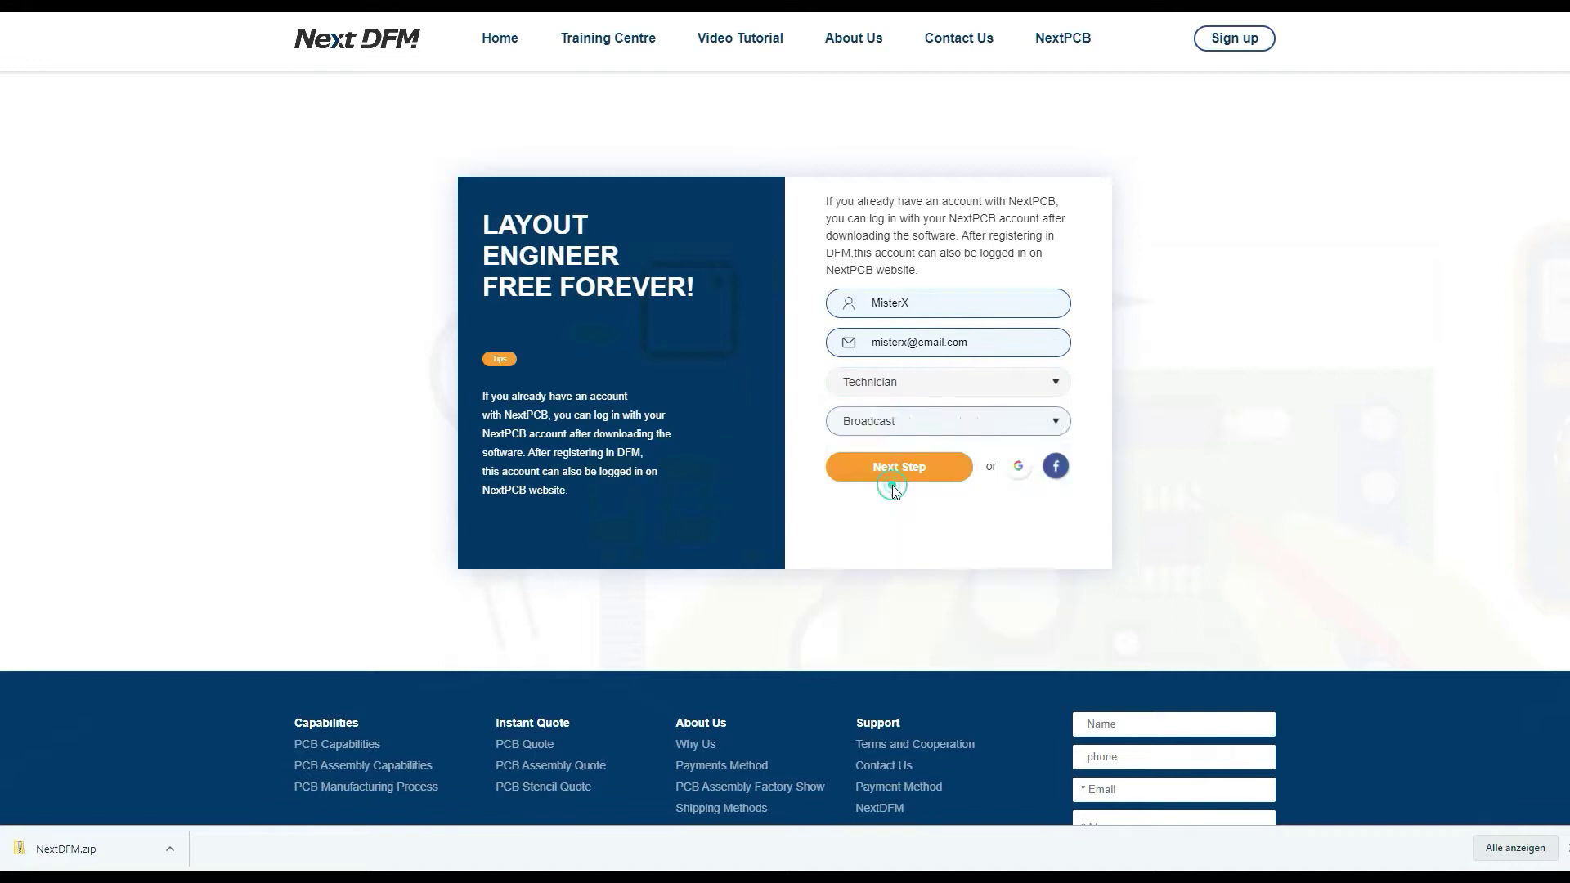
click(893, 473)
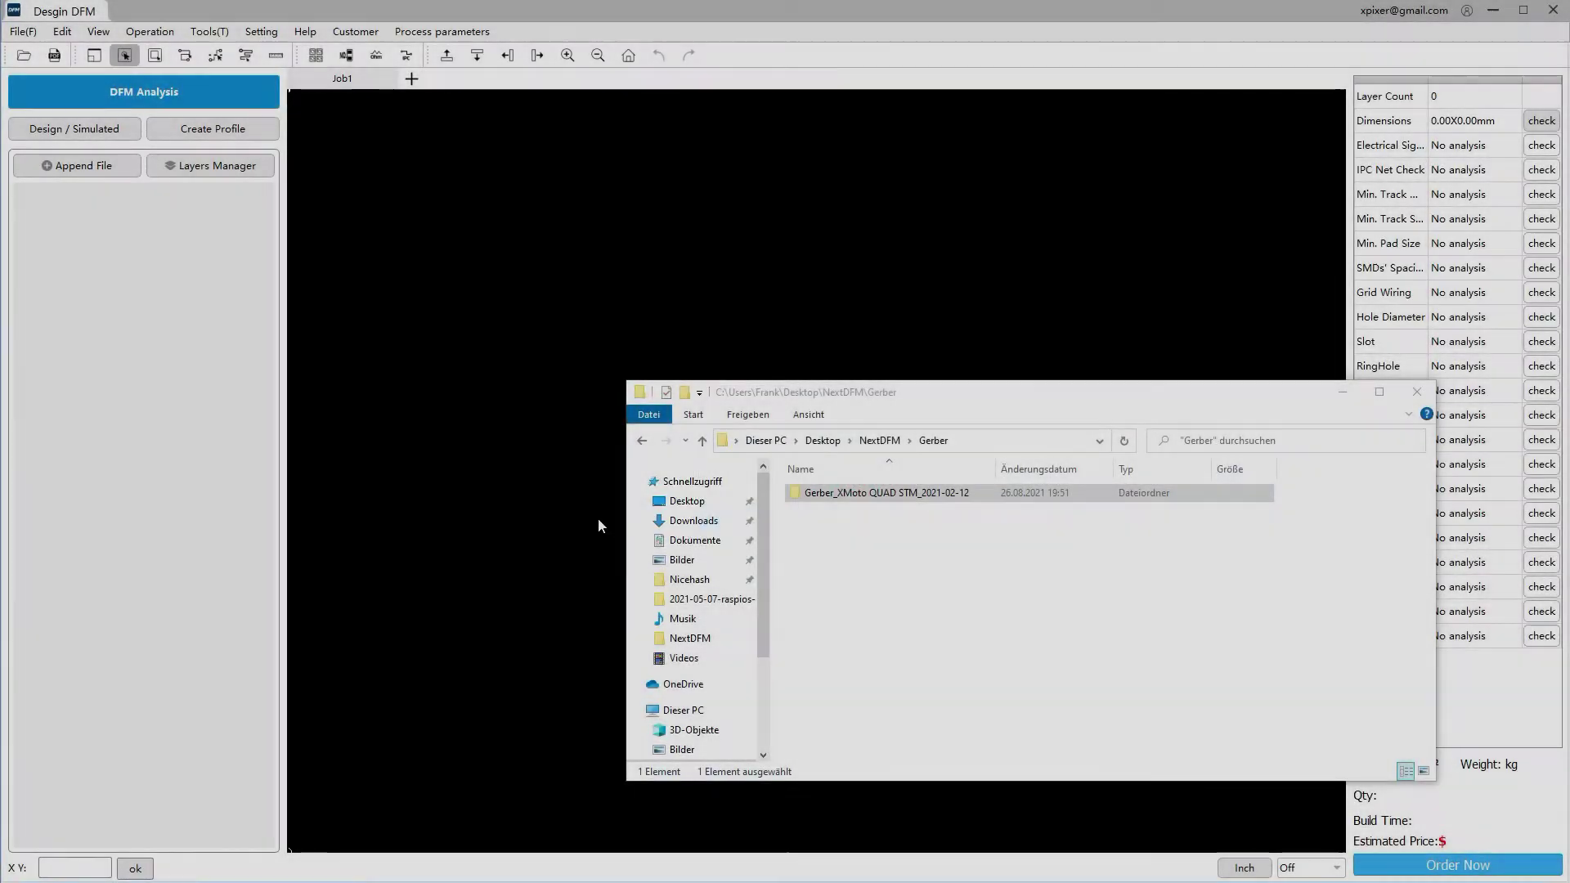
Drag the Gerber_XMoto QUAD STM_2021-02-12 folder onto the canvas, zoom to the board, and toggle MM/Inch units
drag(598, 525, 503, 350)
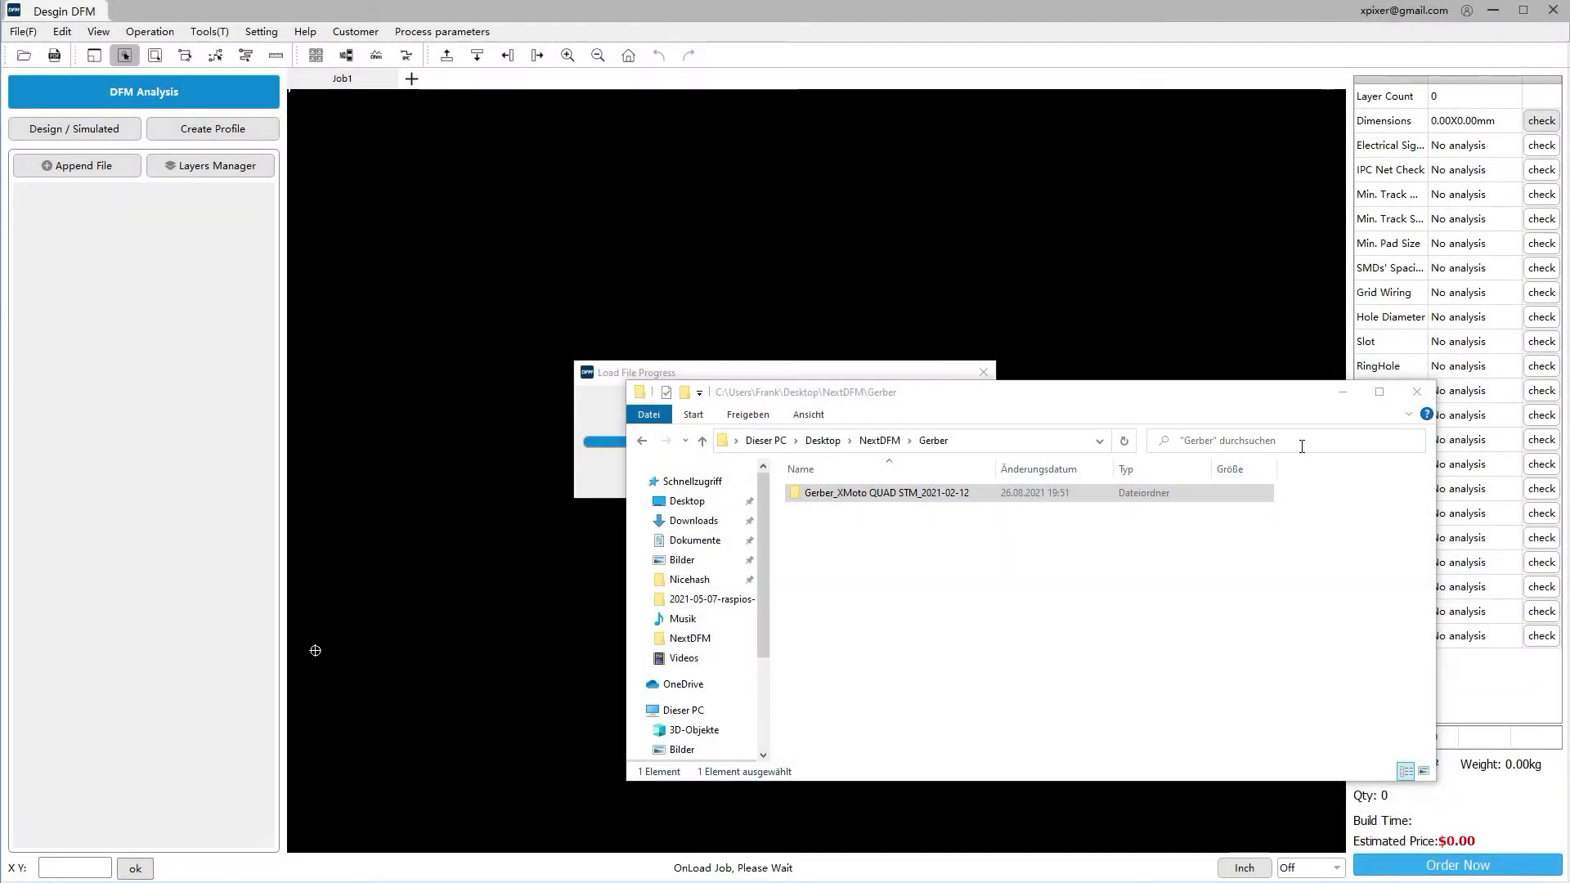
click(1342, 392)
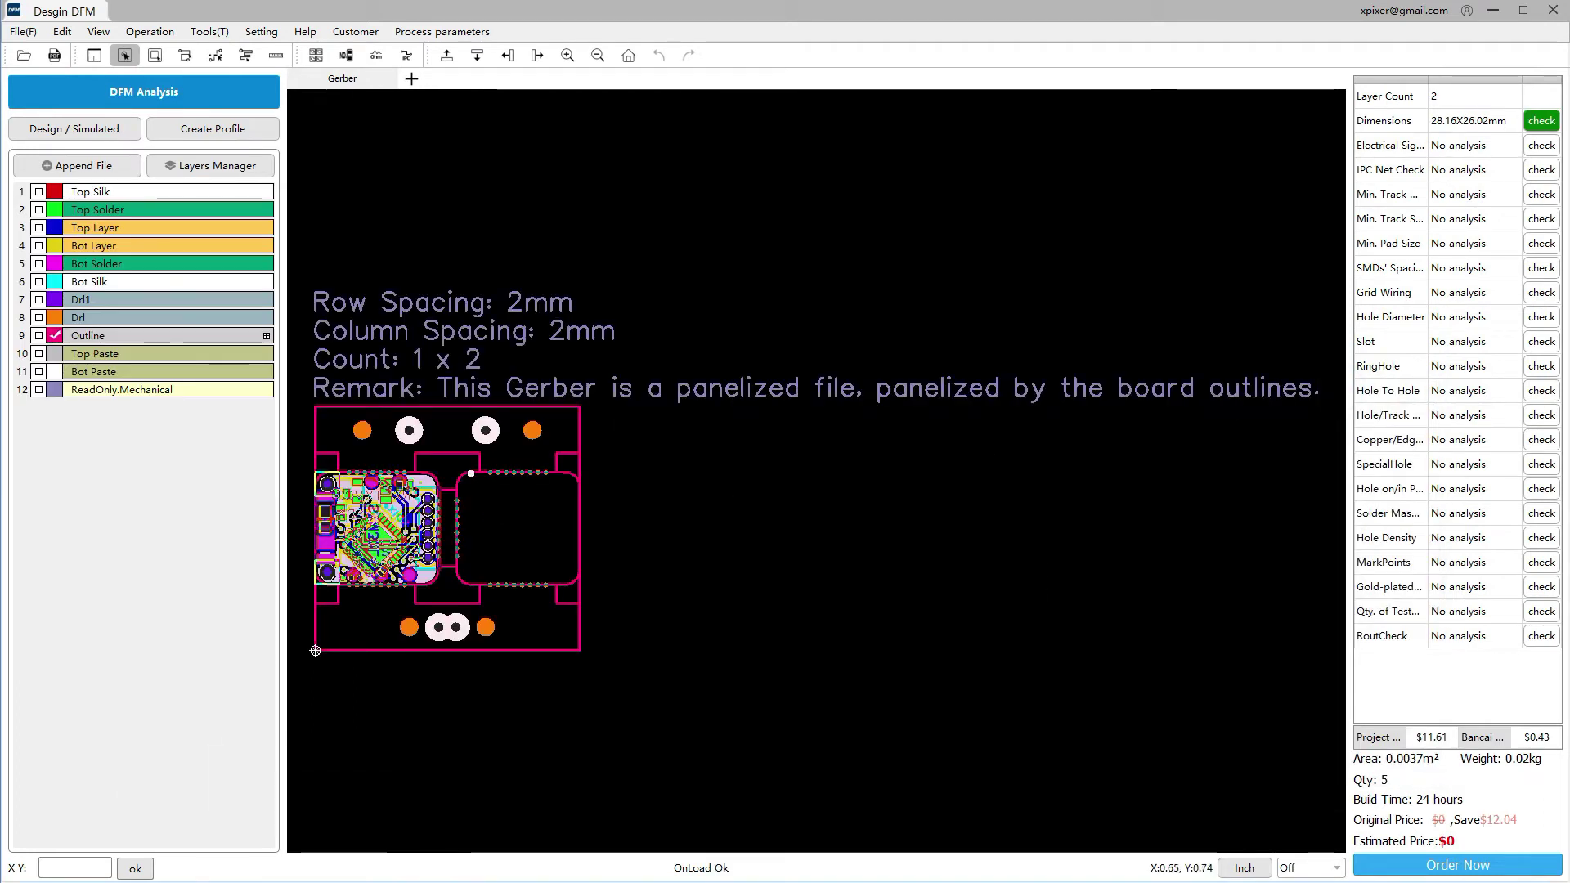
scroll(471, 480, up, 2)
scroll(541, 446, down, 4)
scroll(797, 401, up, 3)
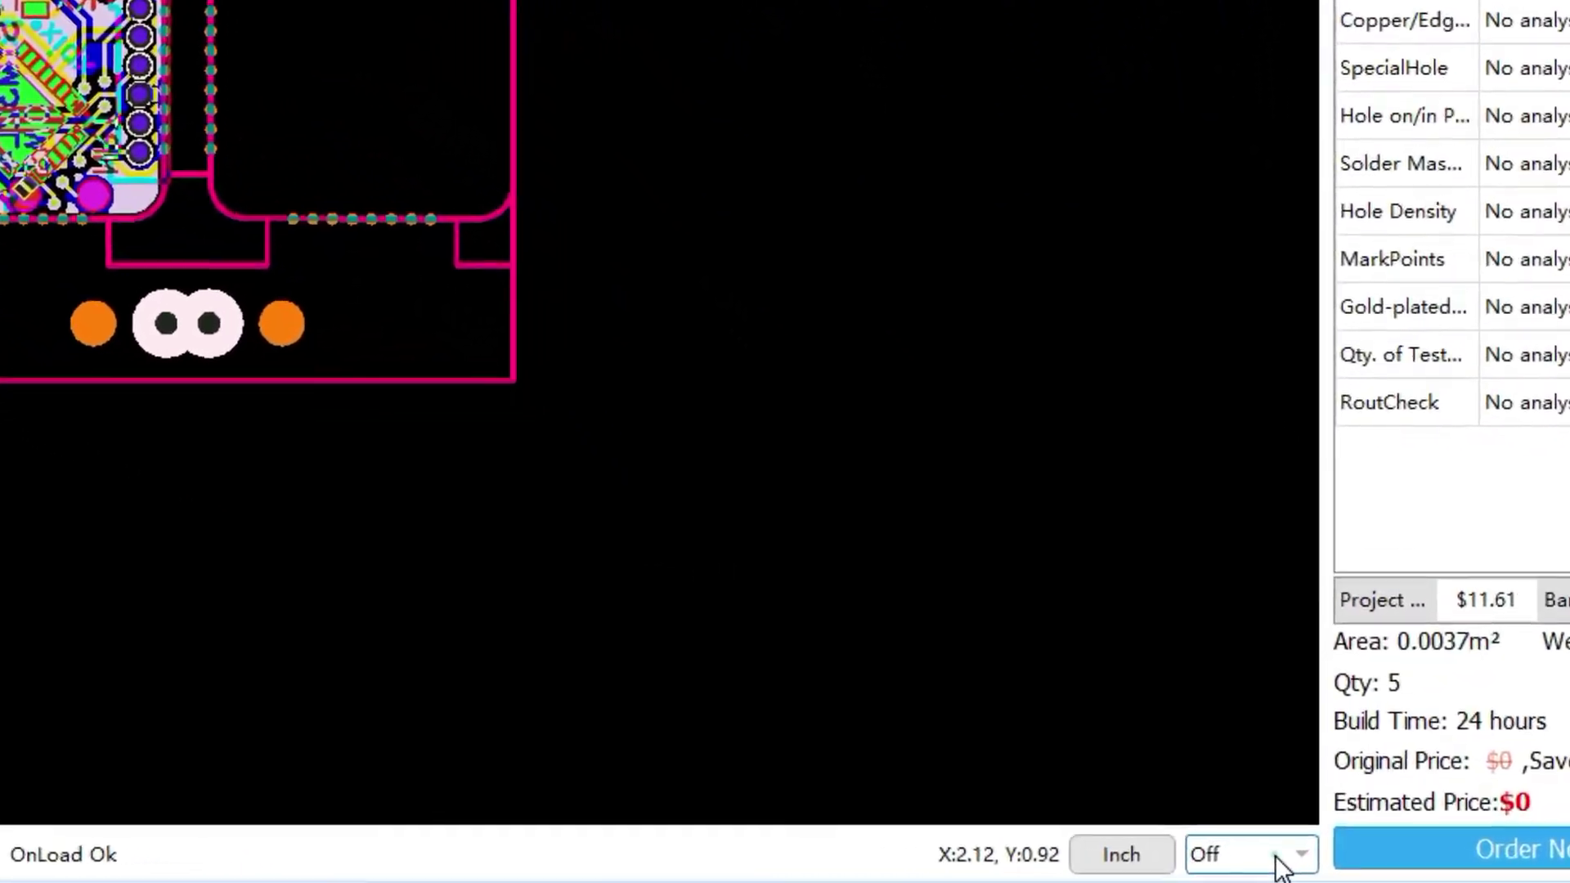
click(1291, 869)
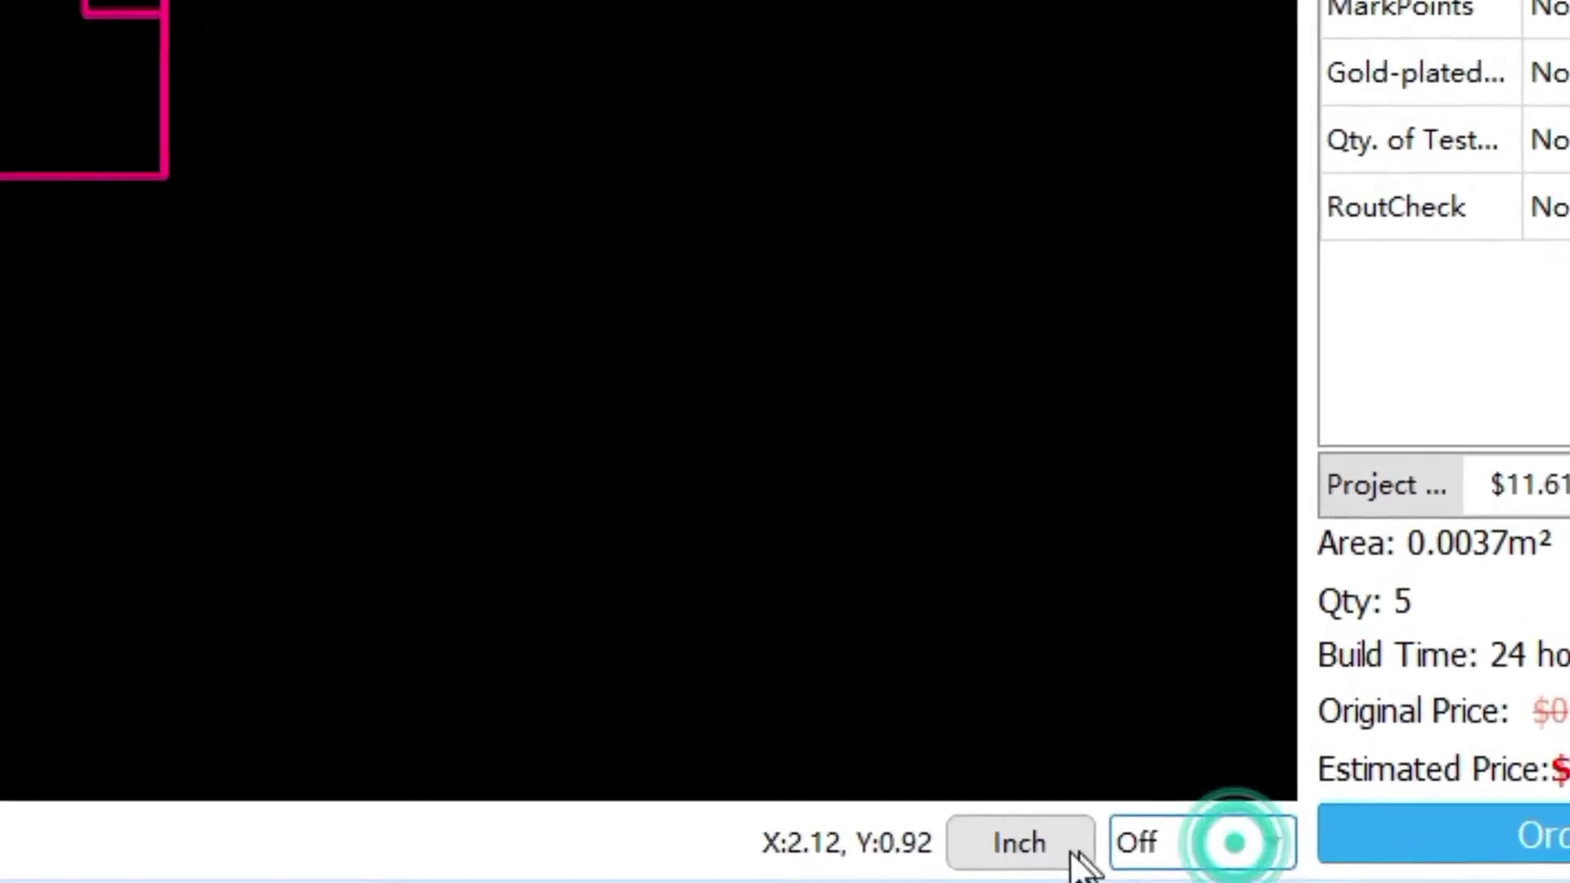
click(1048, 857)
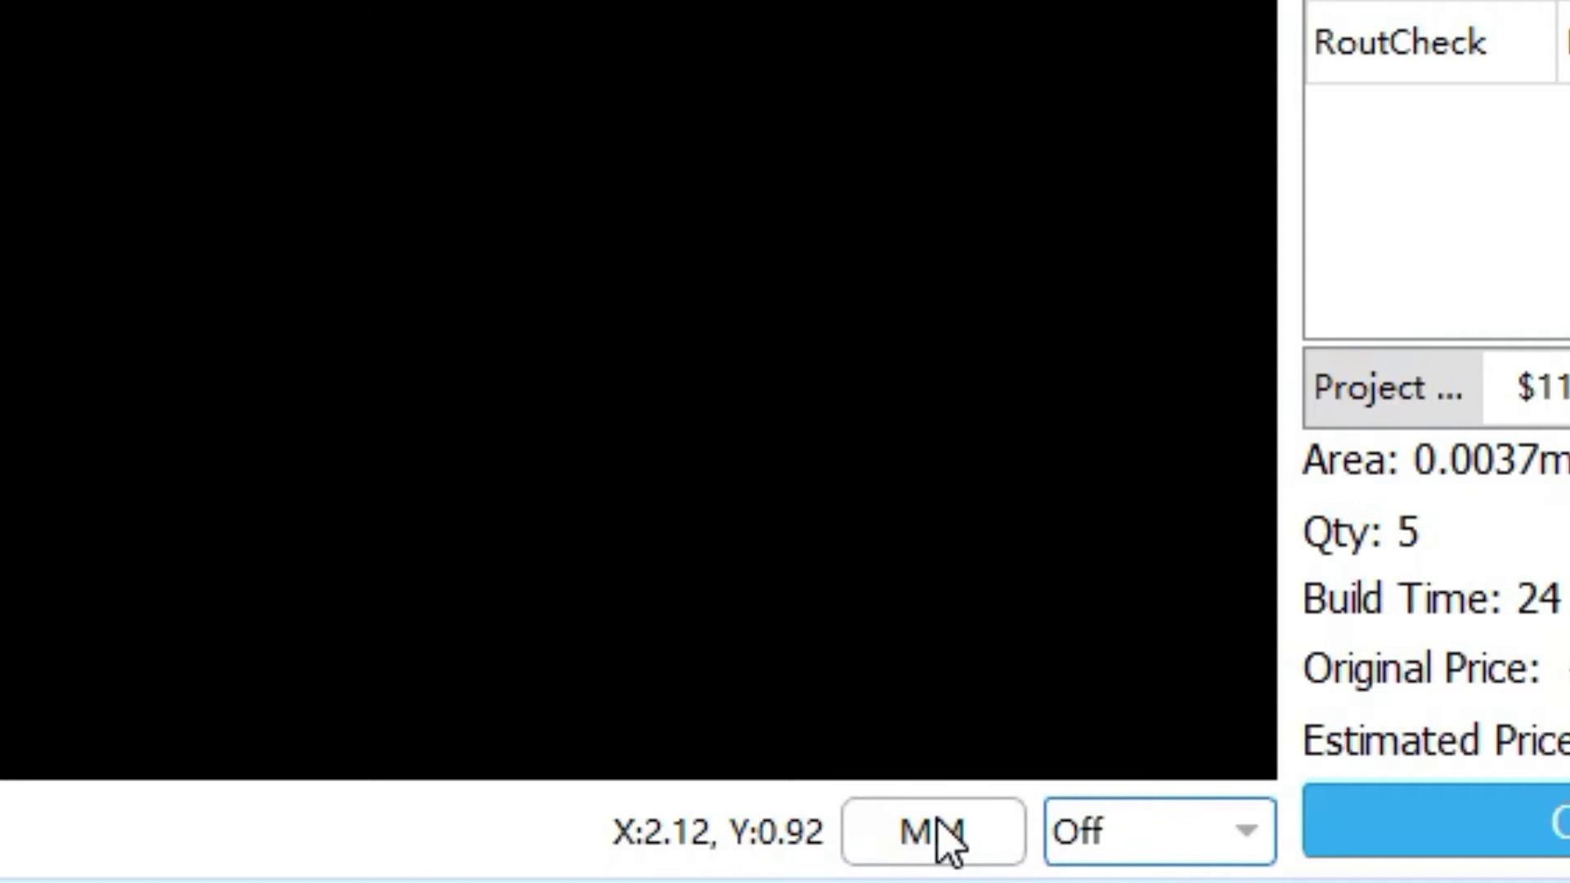
click(948, 838)
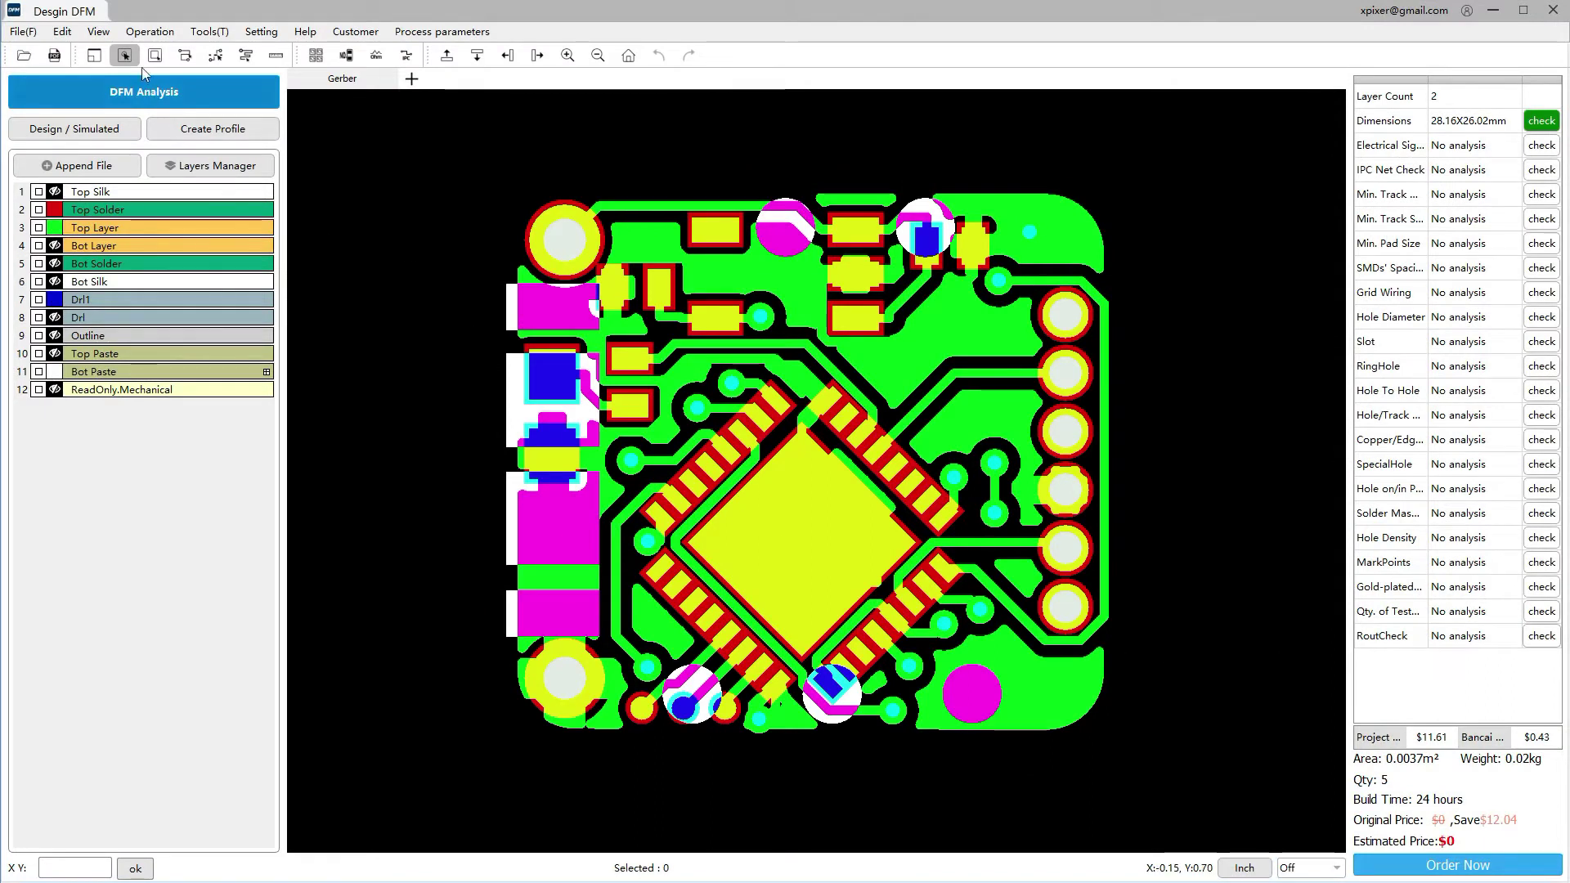
Use View > Display Modes to draw the Top and Bot copper layers filled instead of outlined
click(100, 31)
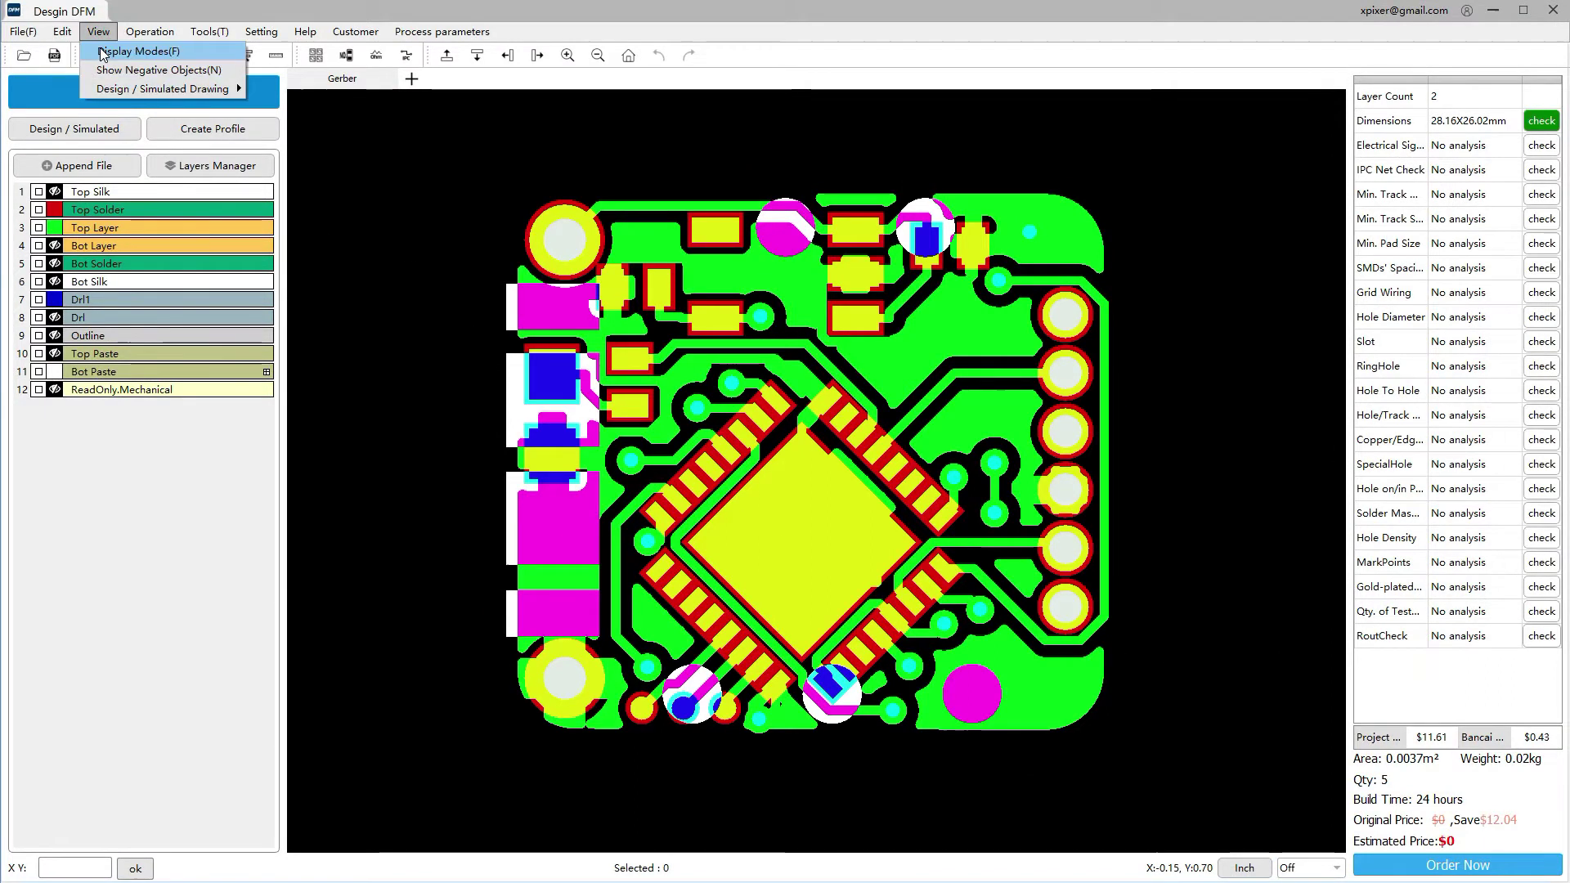
click(103, 52)
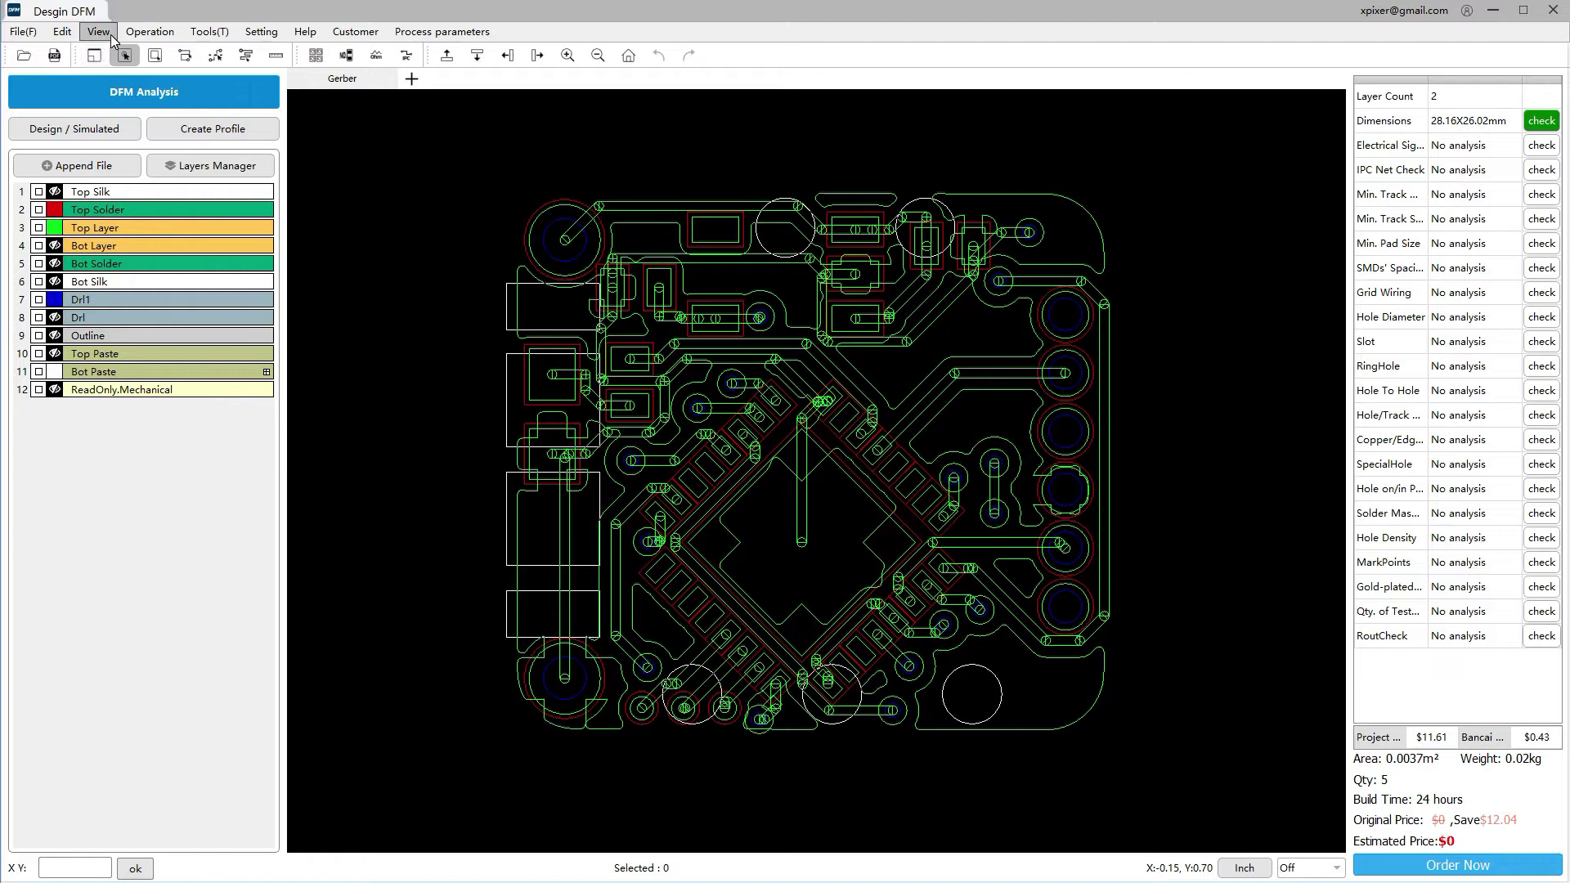
click(100, 32)
click(107, 51)
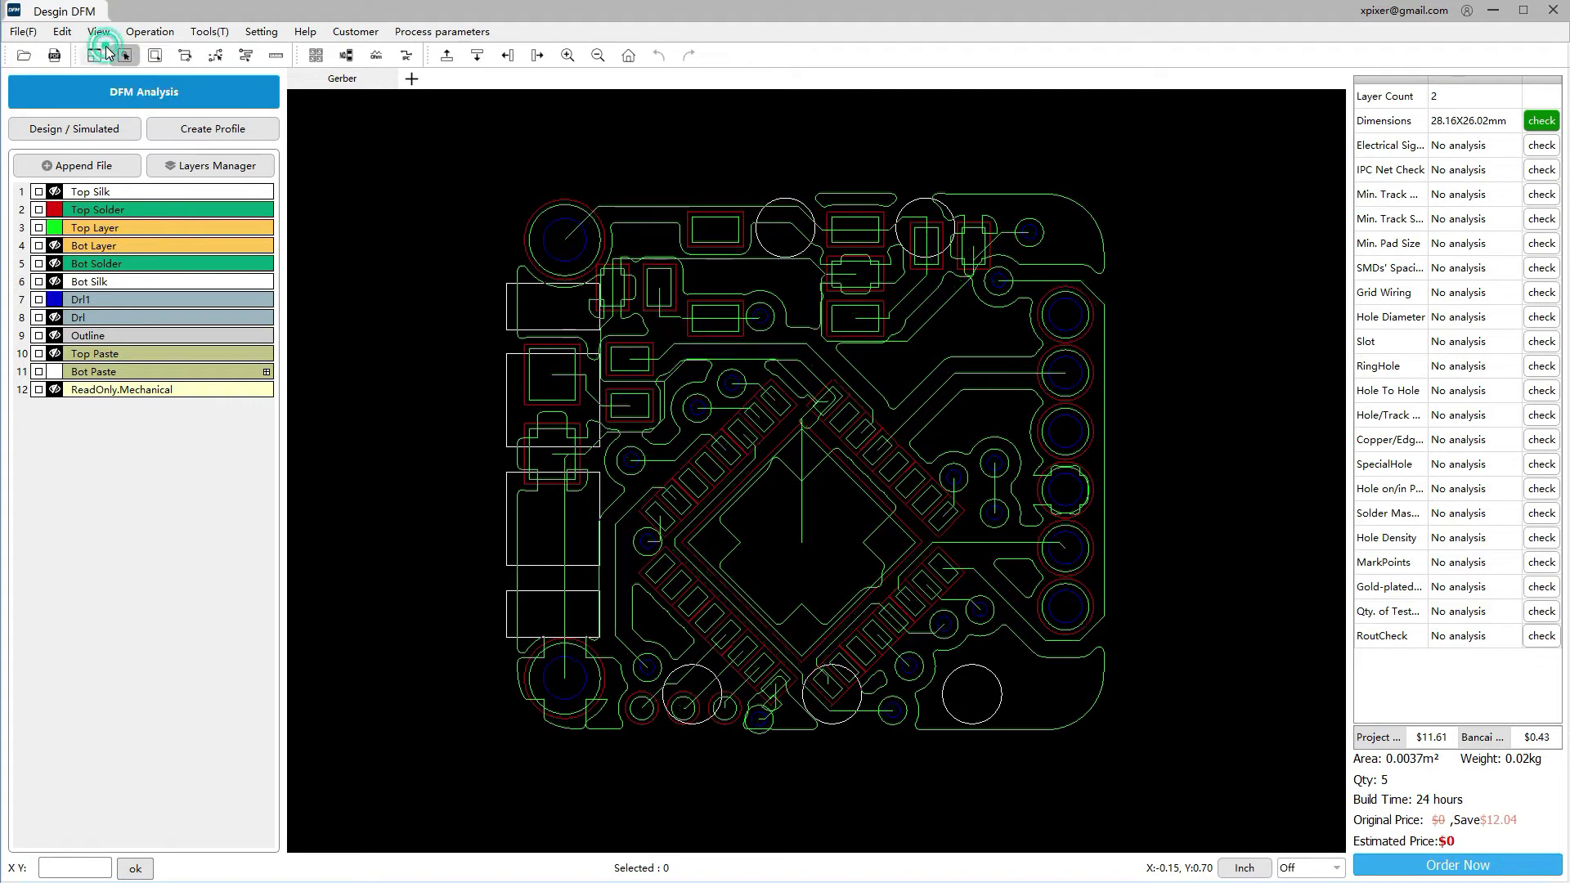
click(103, 36)
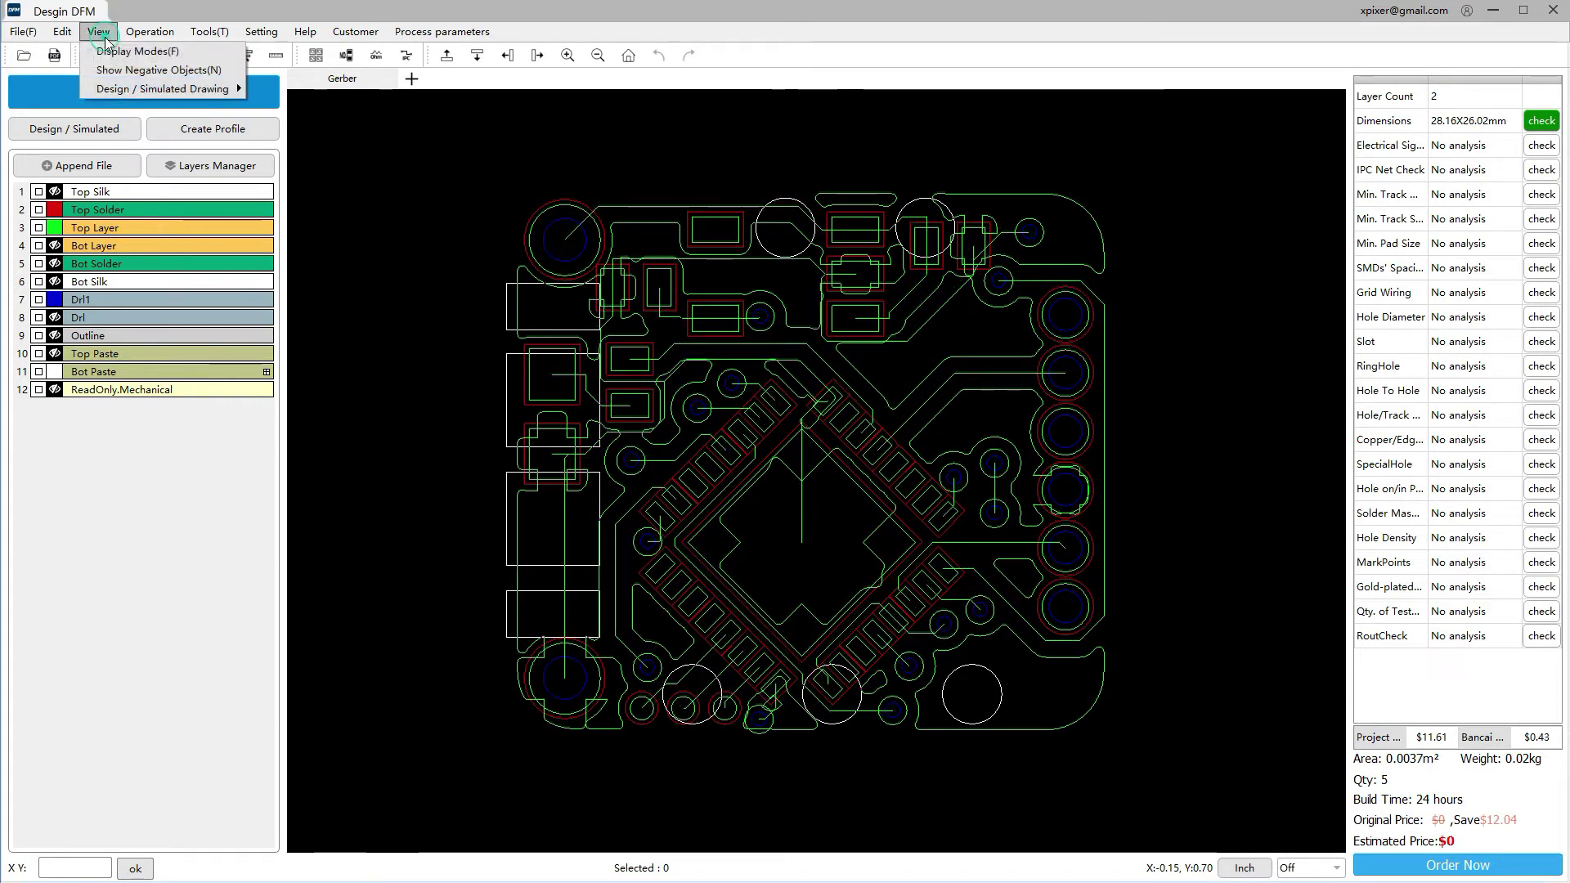
click(107, 52)
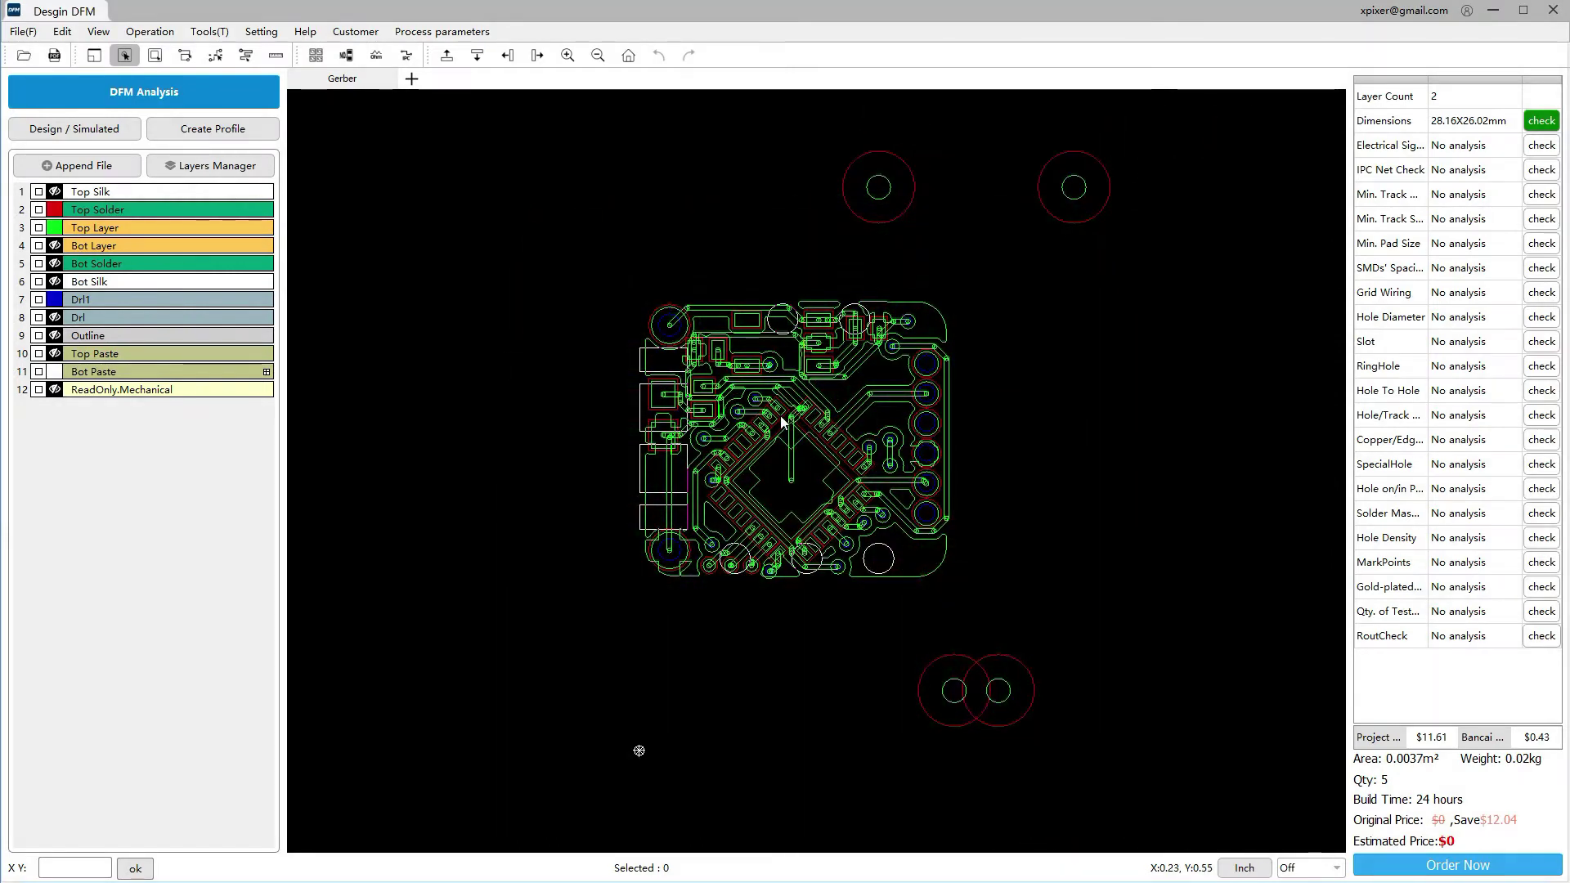
ctrl+scroll(781, 421, up, 4)
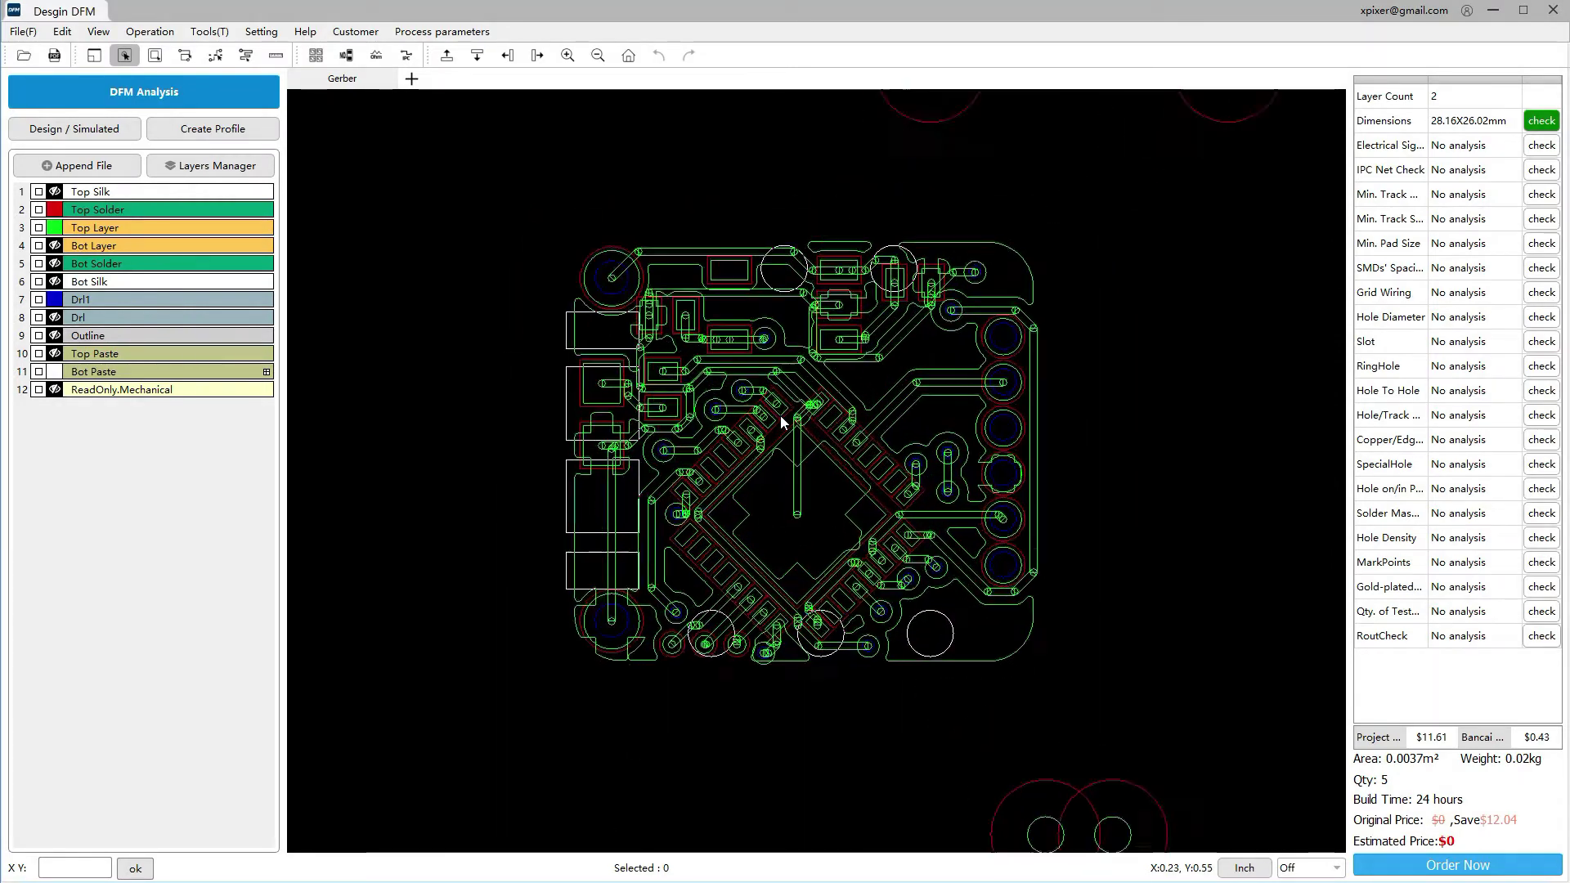
ctrl+scroll(781, 422, down, 1)
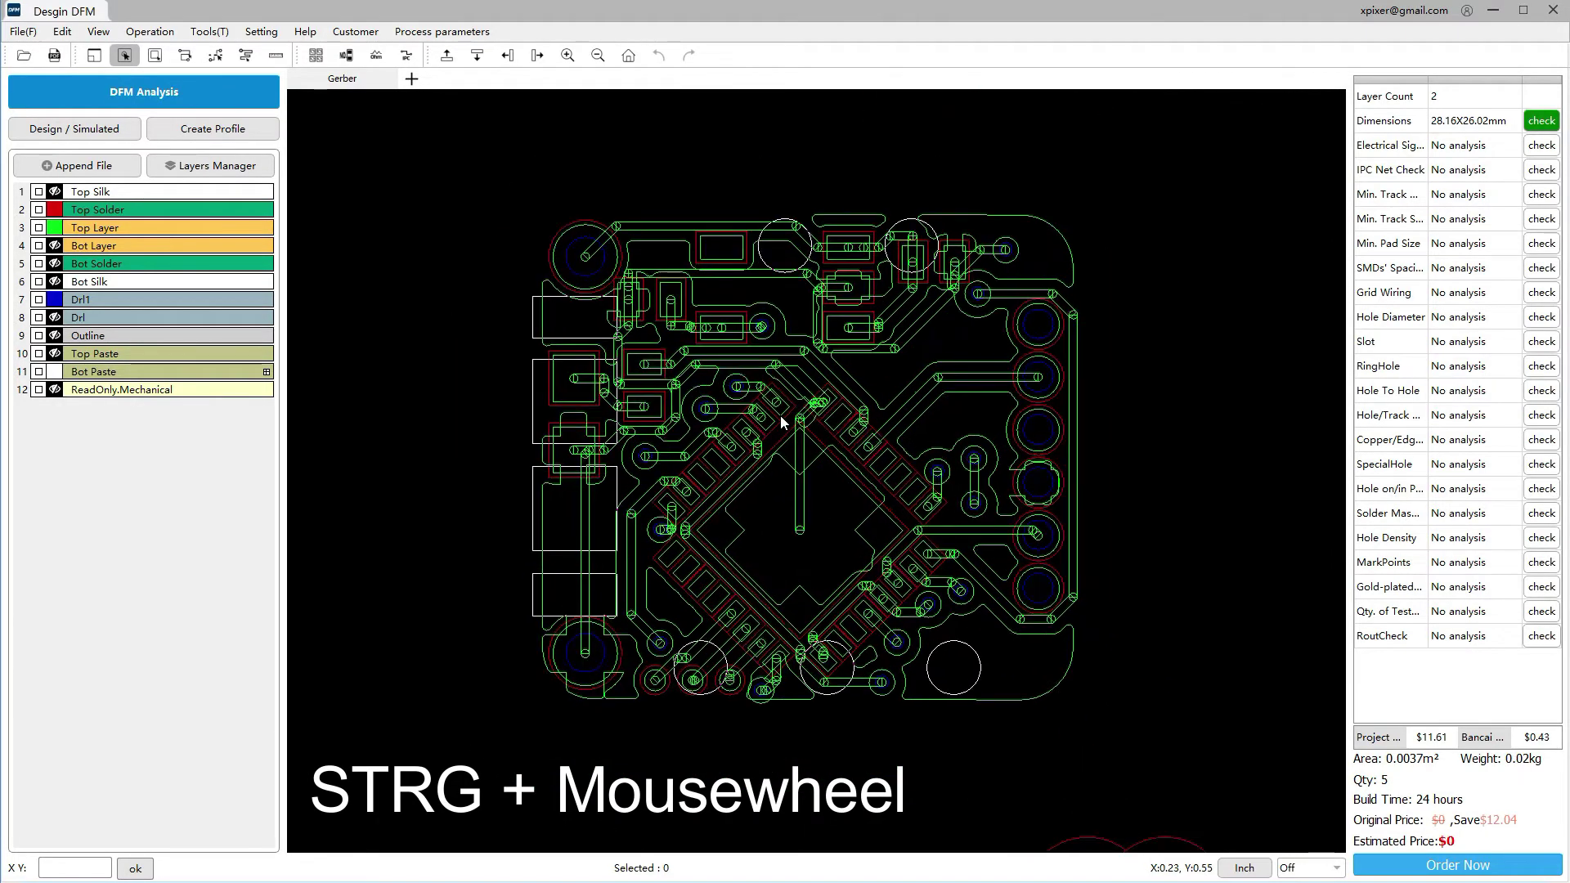
ctrl+scroll(781, 421, up, 1)
middle_drag(792, 421, 832, 478)
right_drag(832, 478, 805, 401)
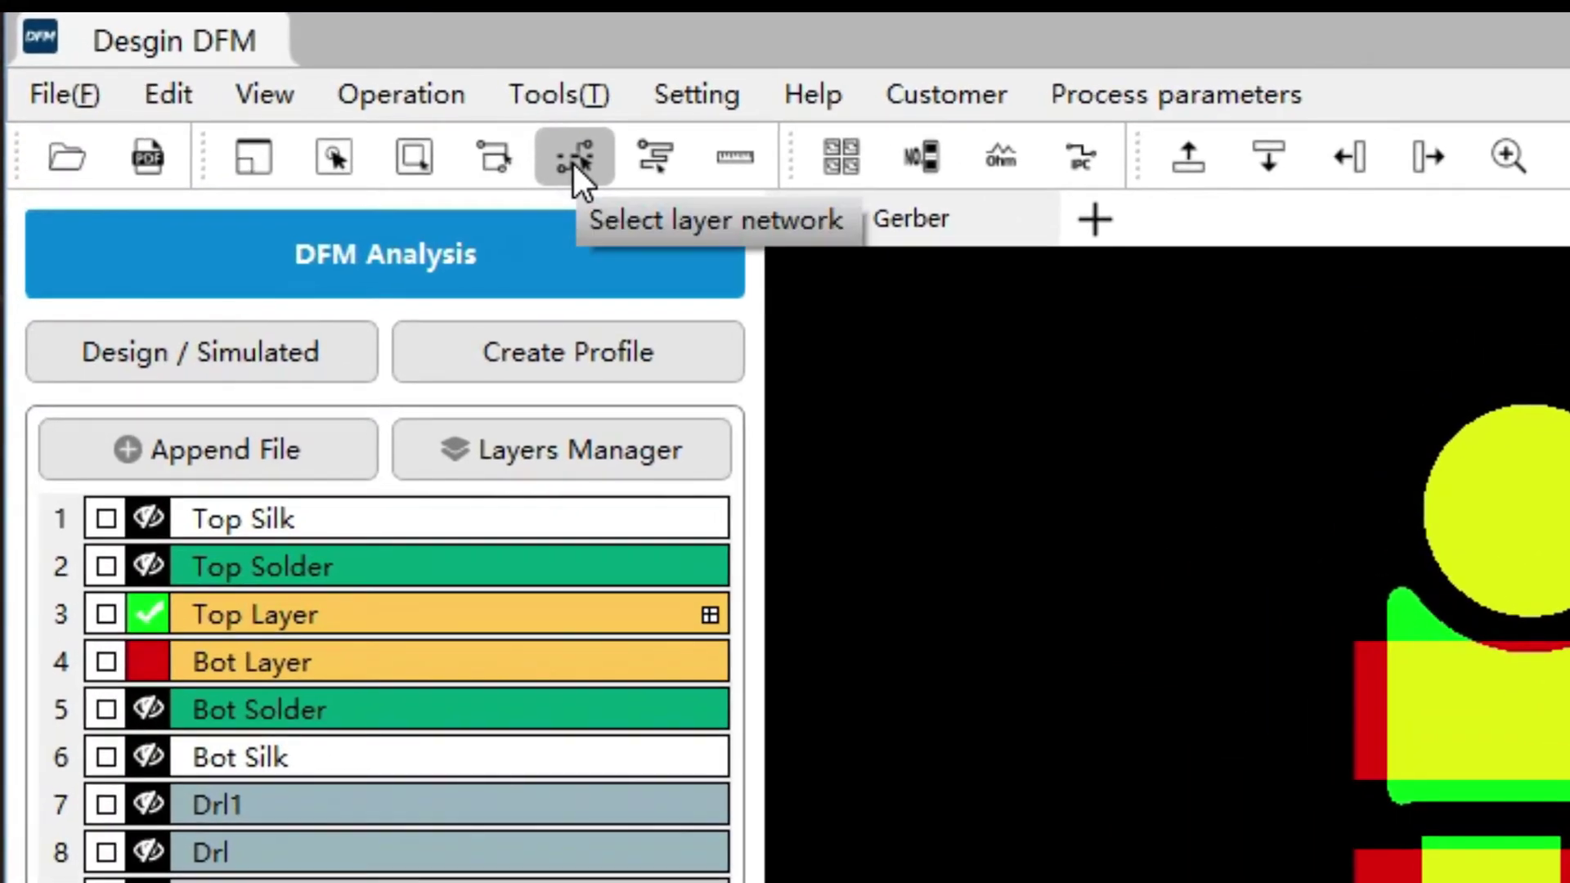
Hide the Bot Layer and highlight the nets of the left, diagonal and upper-right-pad traces
click(574, 163)
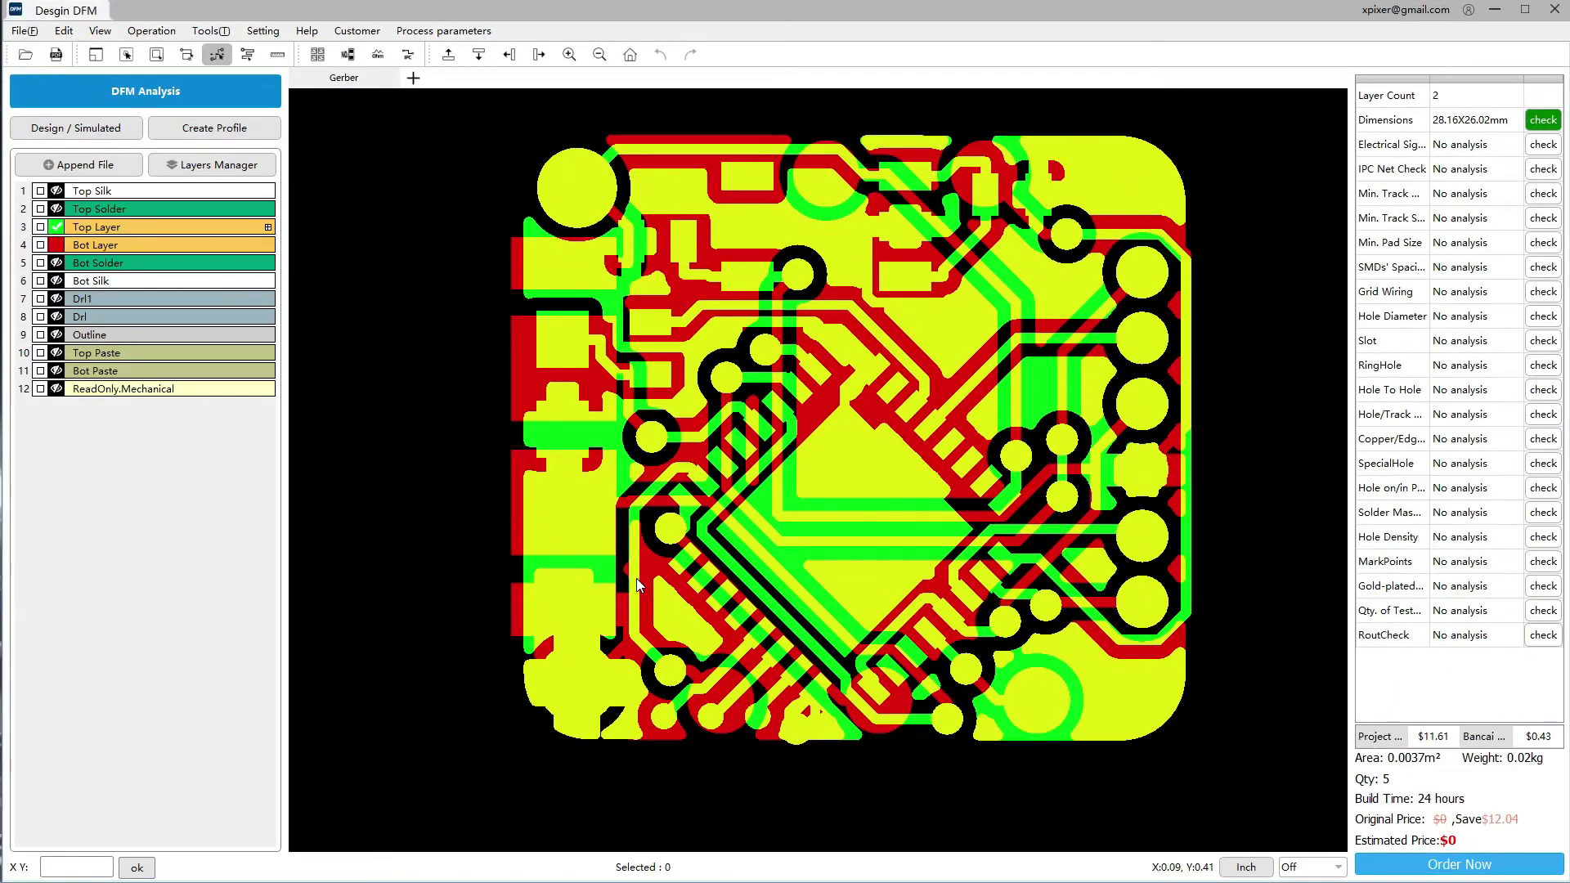
click(637, 579)
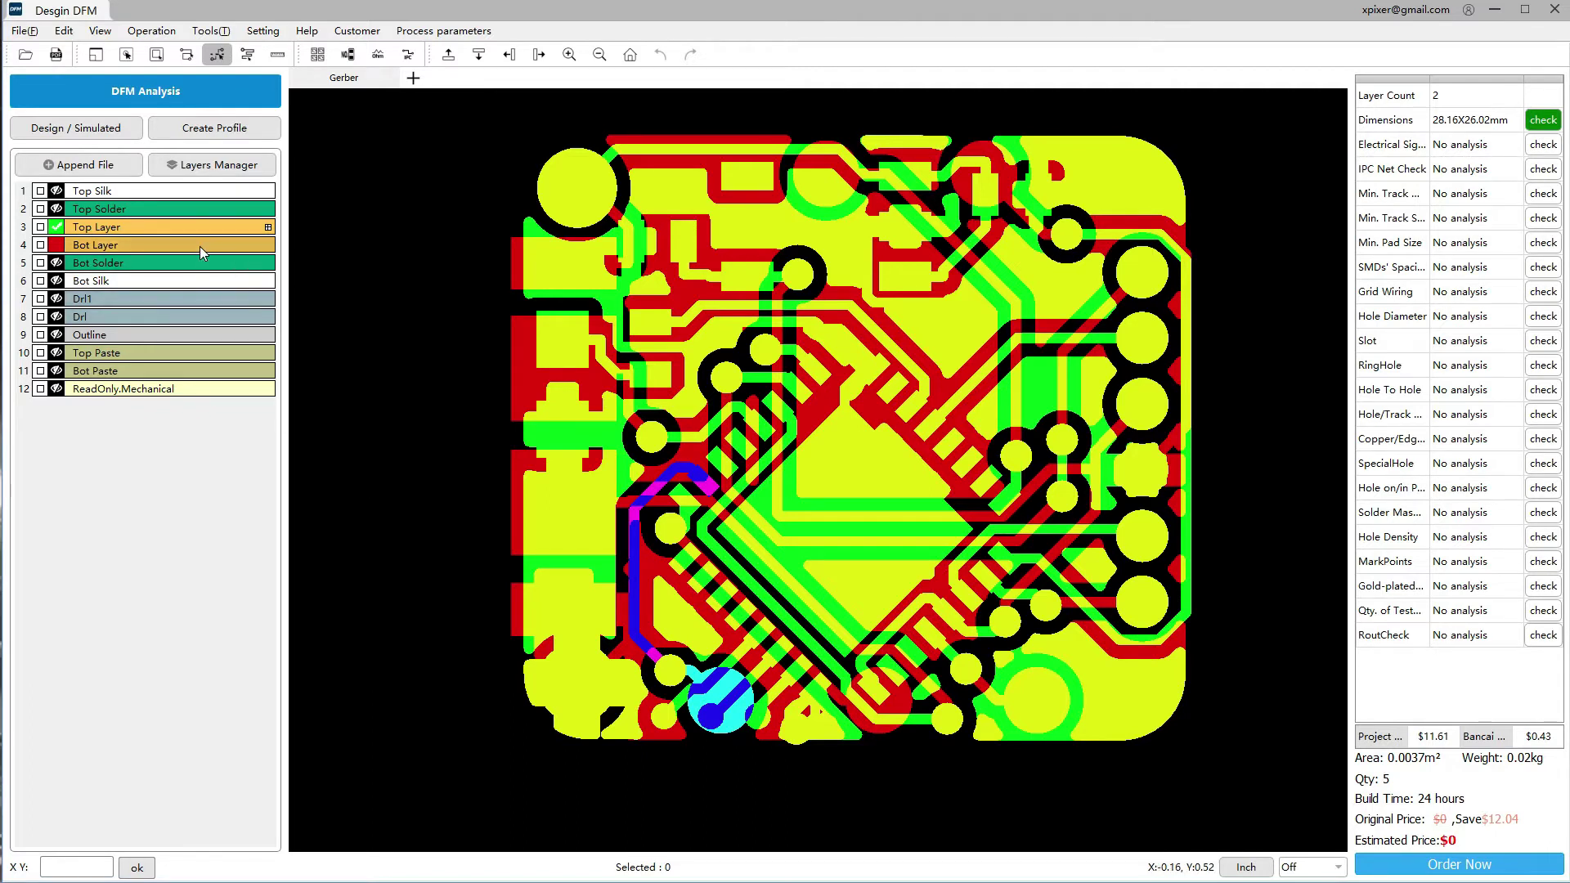
click(199, 247)
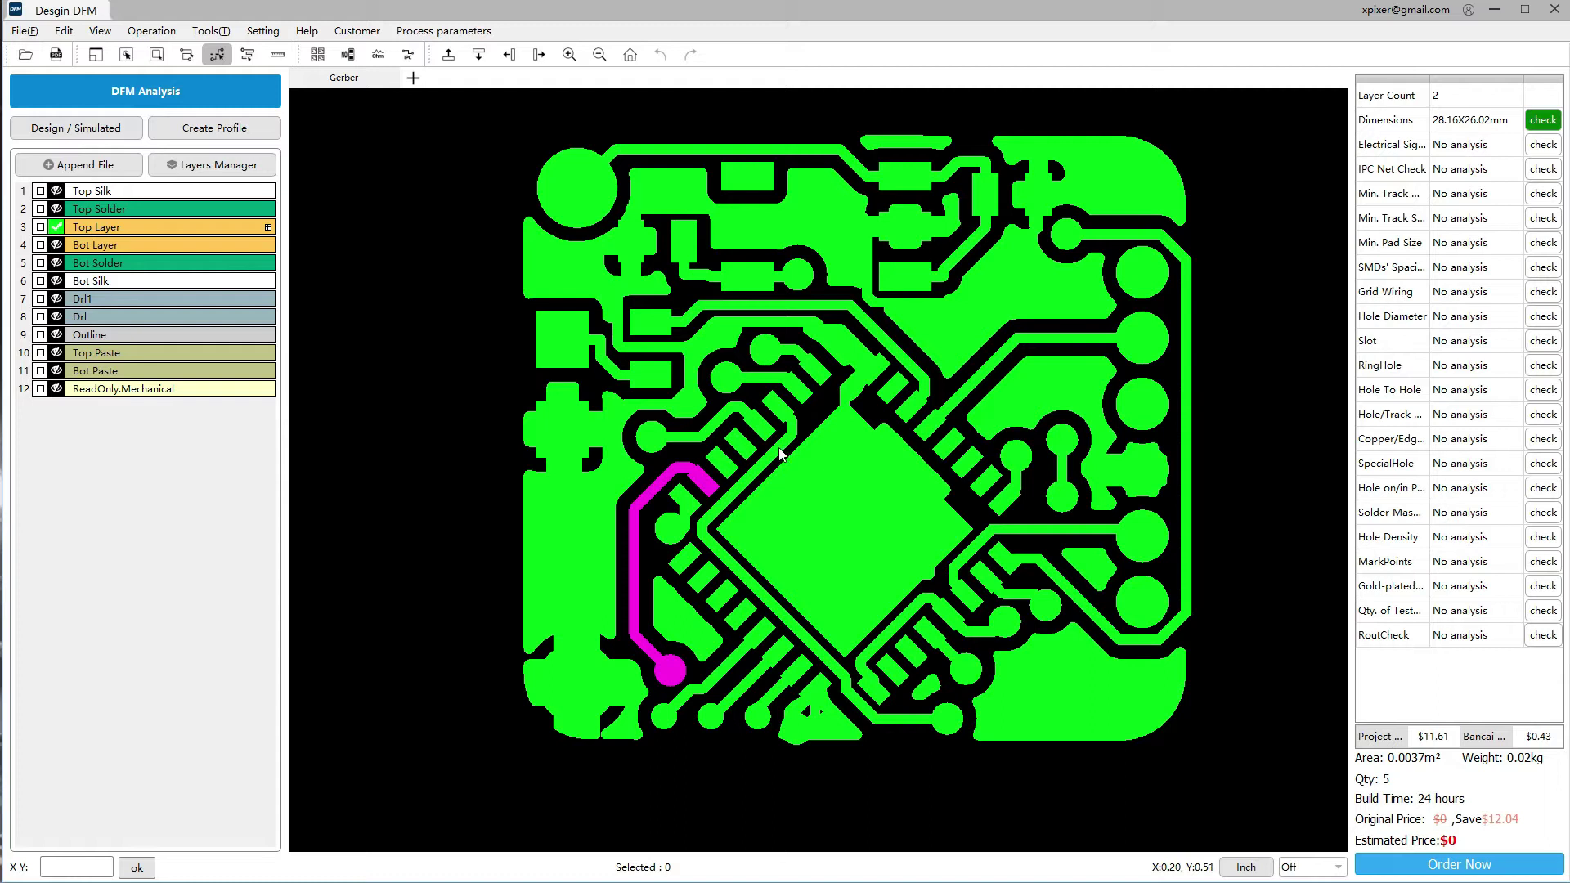
click(779, 448)
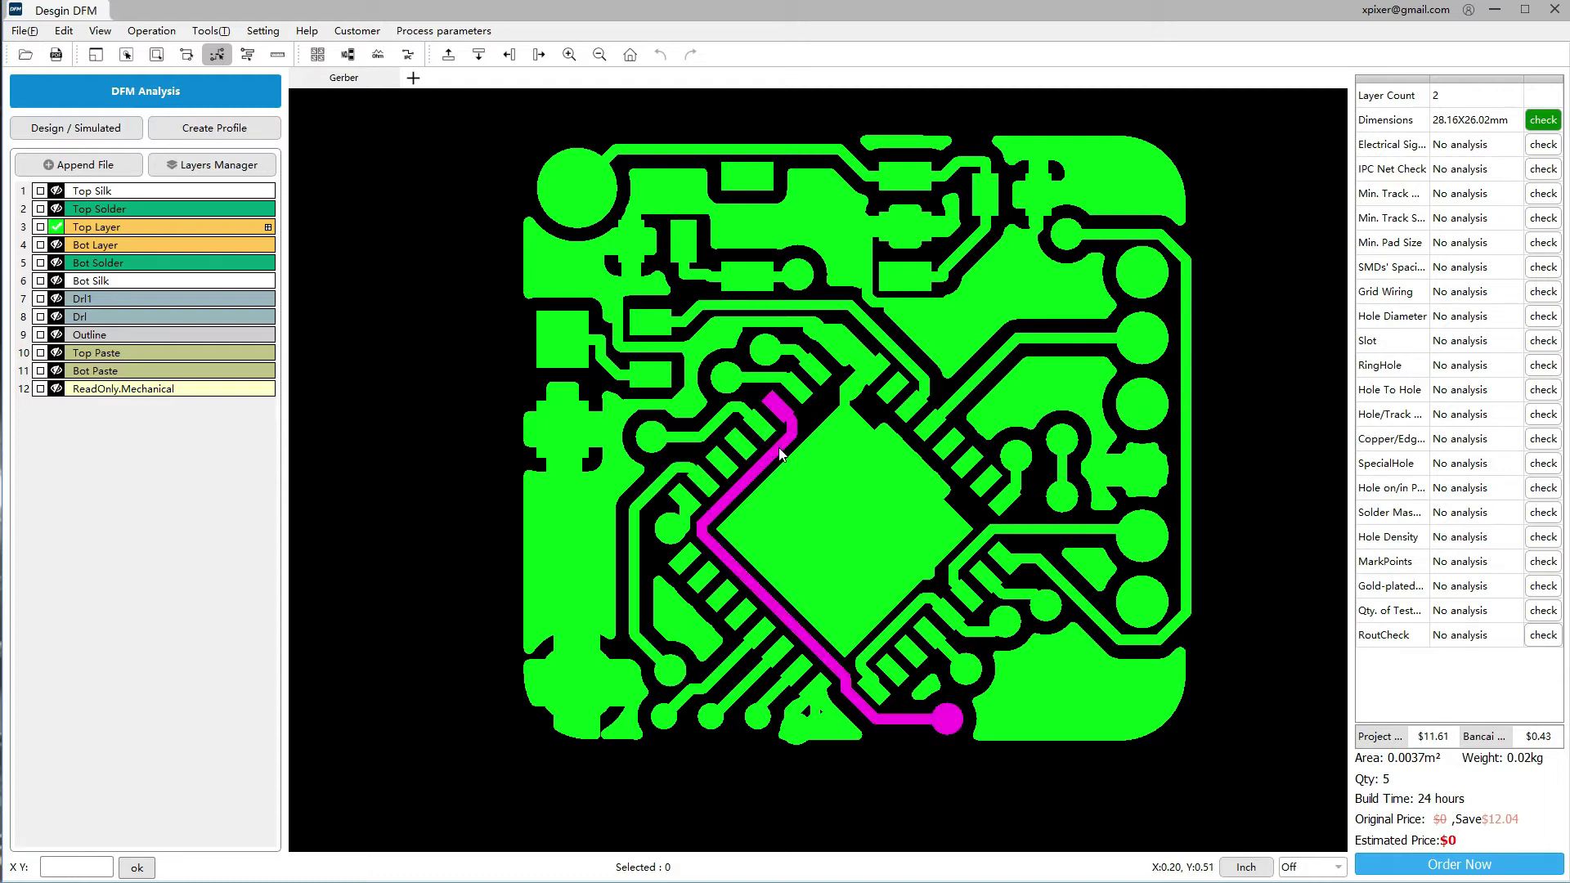
click(951, 404)
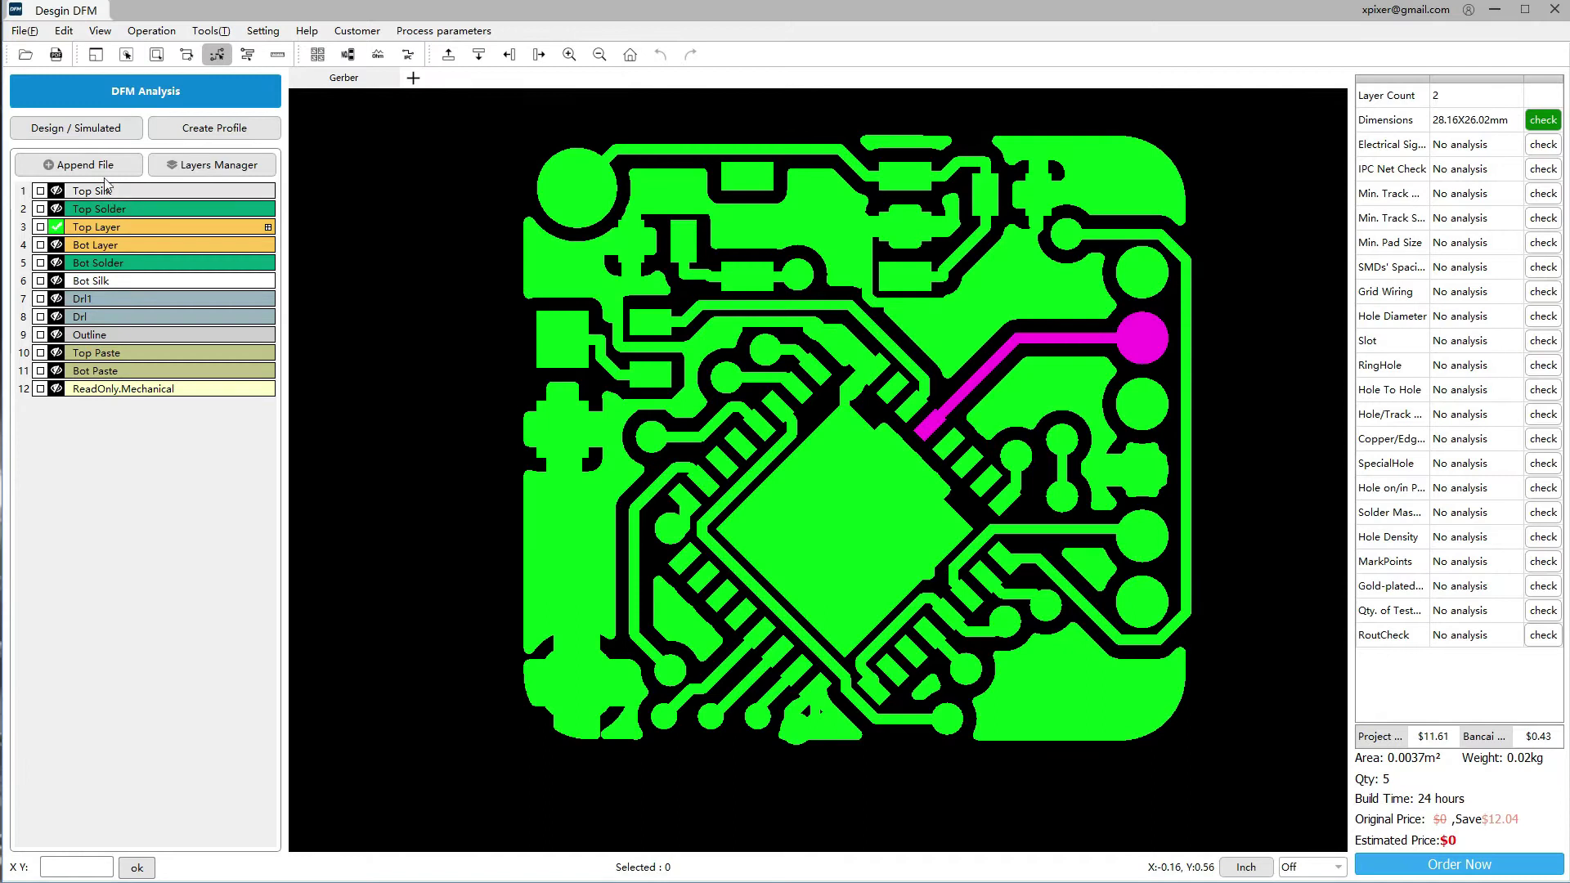
click(88, 128)
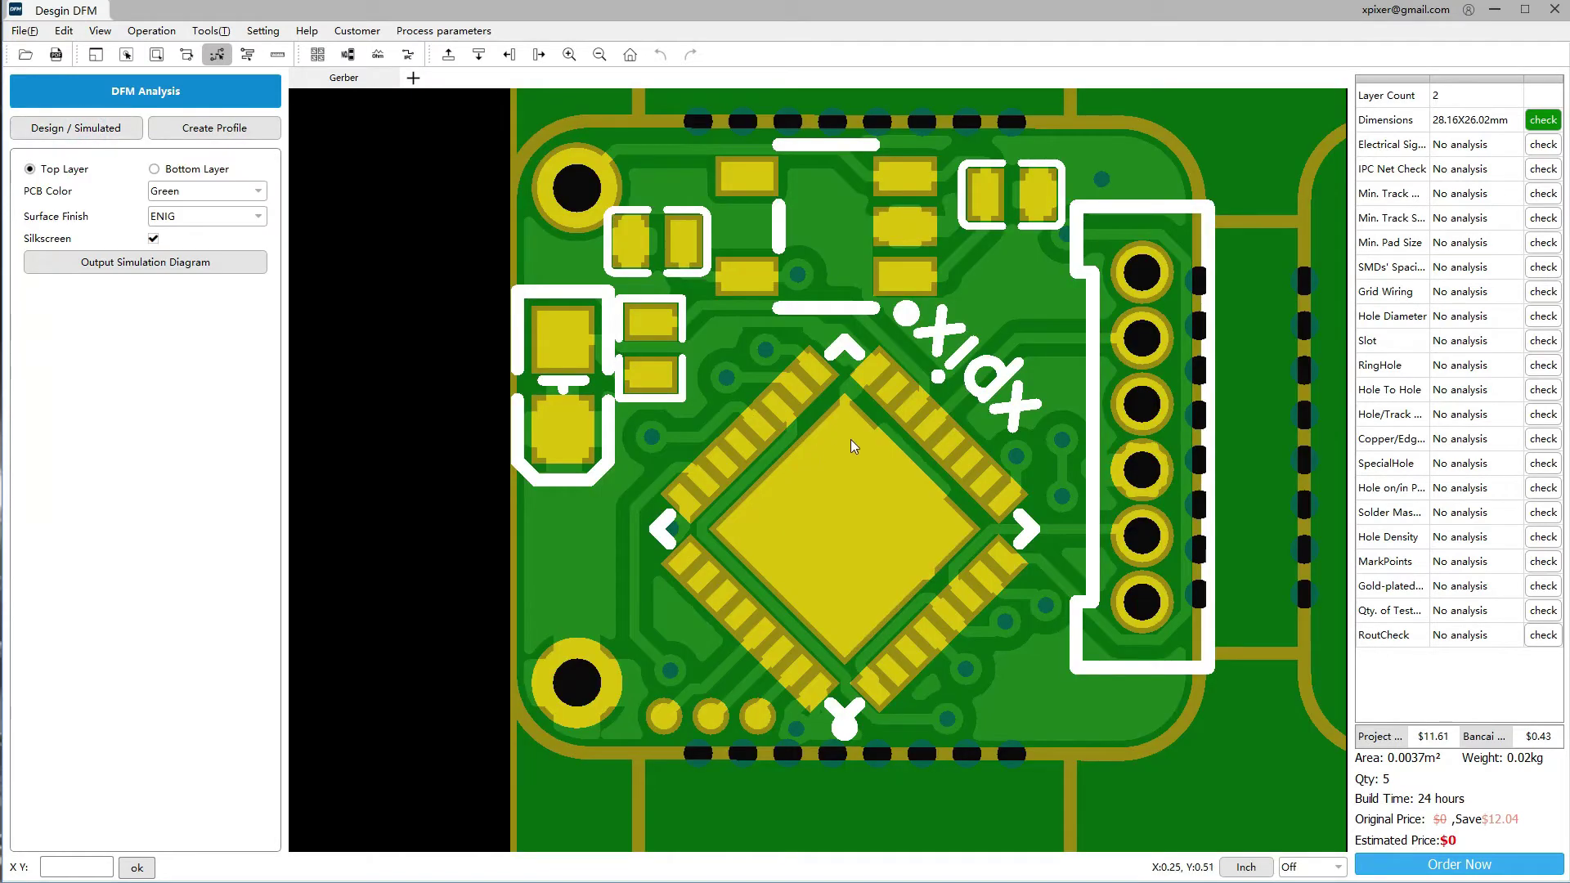
Pan the simulated board and switch the preview to its bottom side
scroll(851, 446, down, 1)
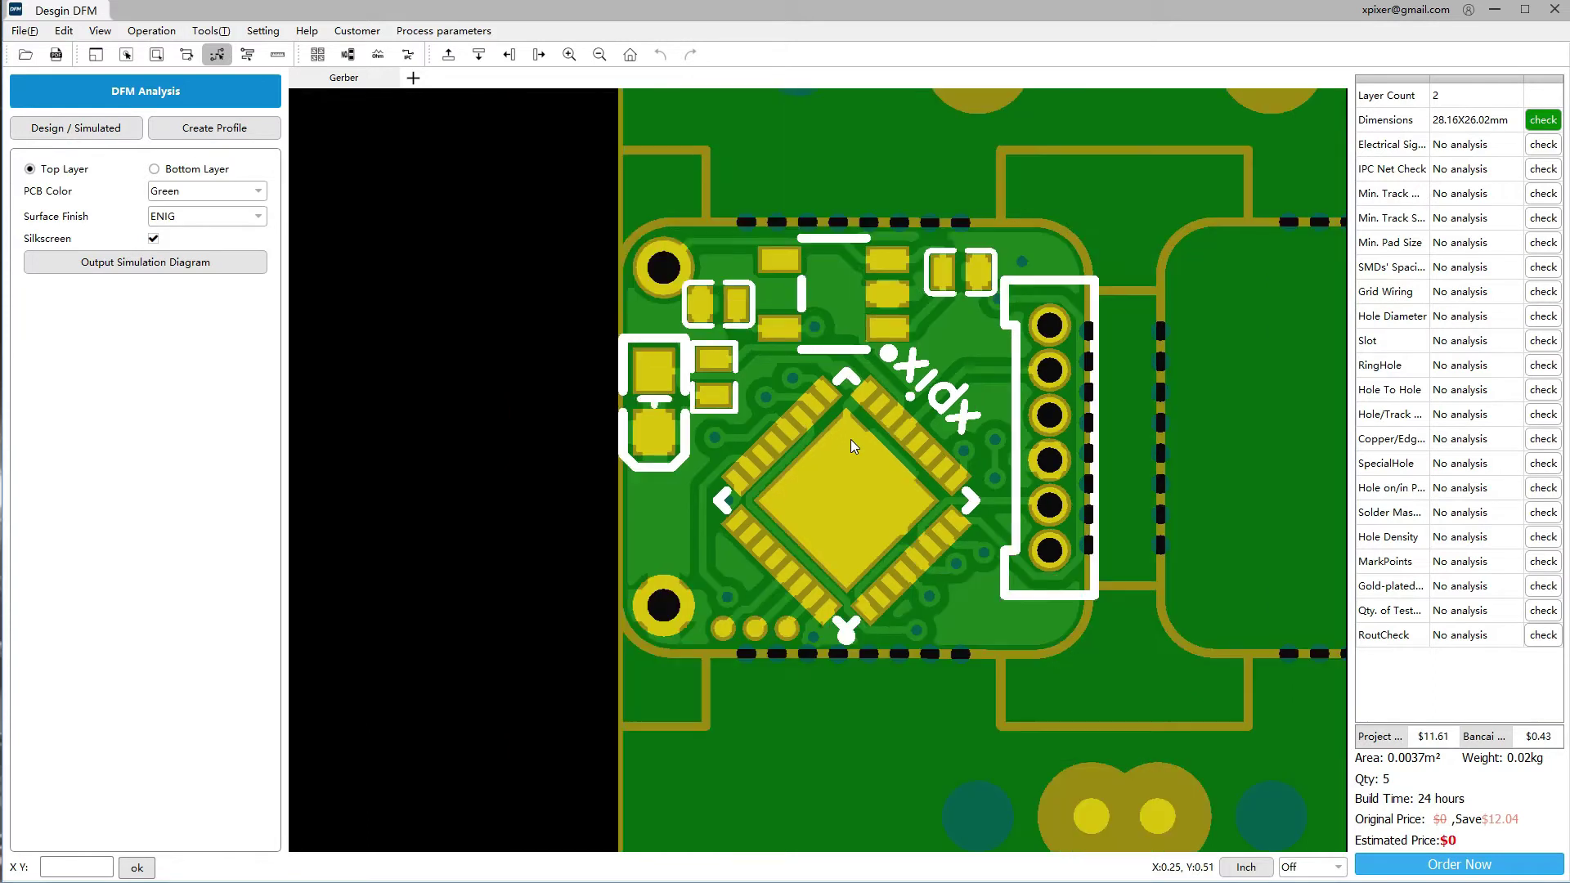
scroll(850, 442, down, 3)
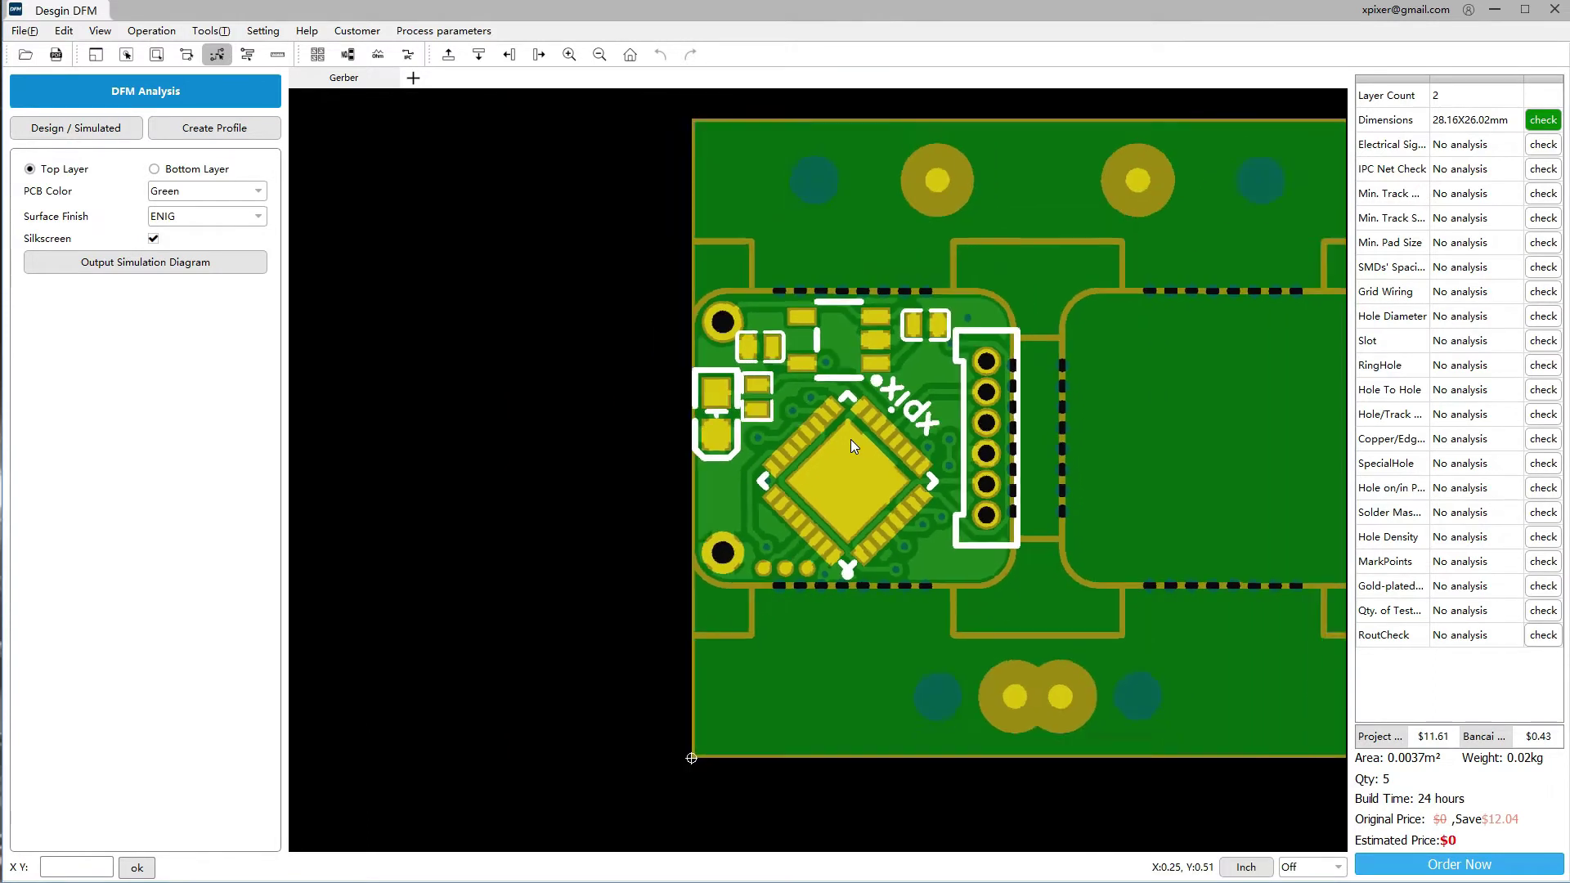
middle_drag(955, 430, 830, 428)
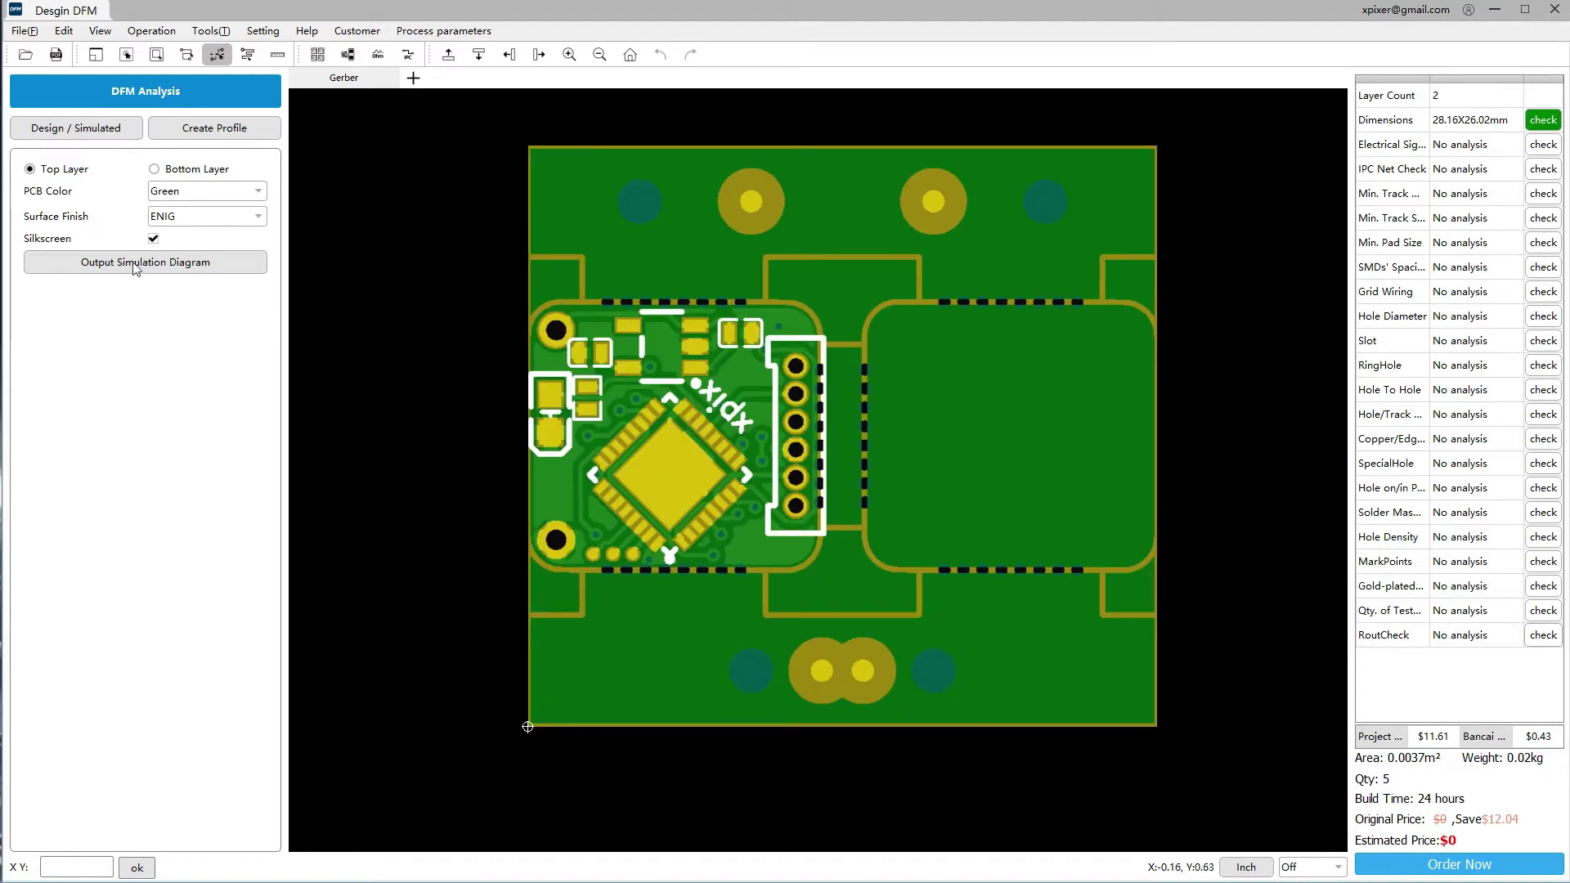
click(155, 169)
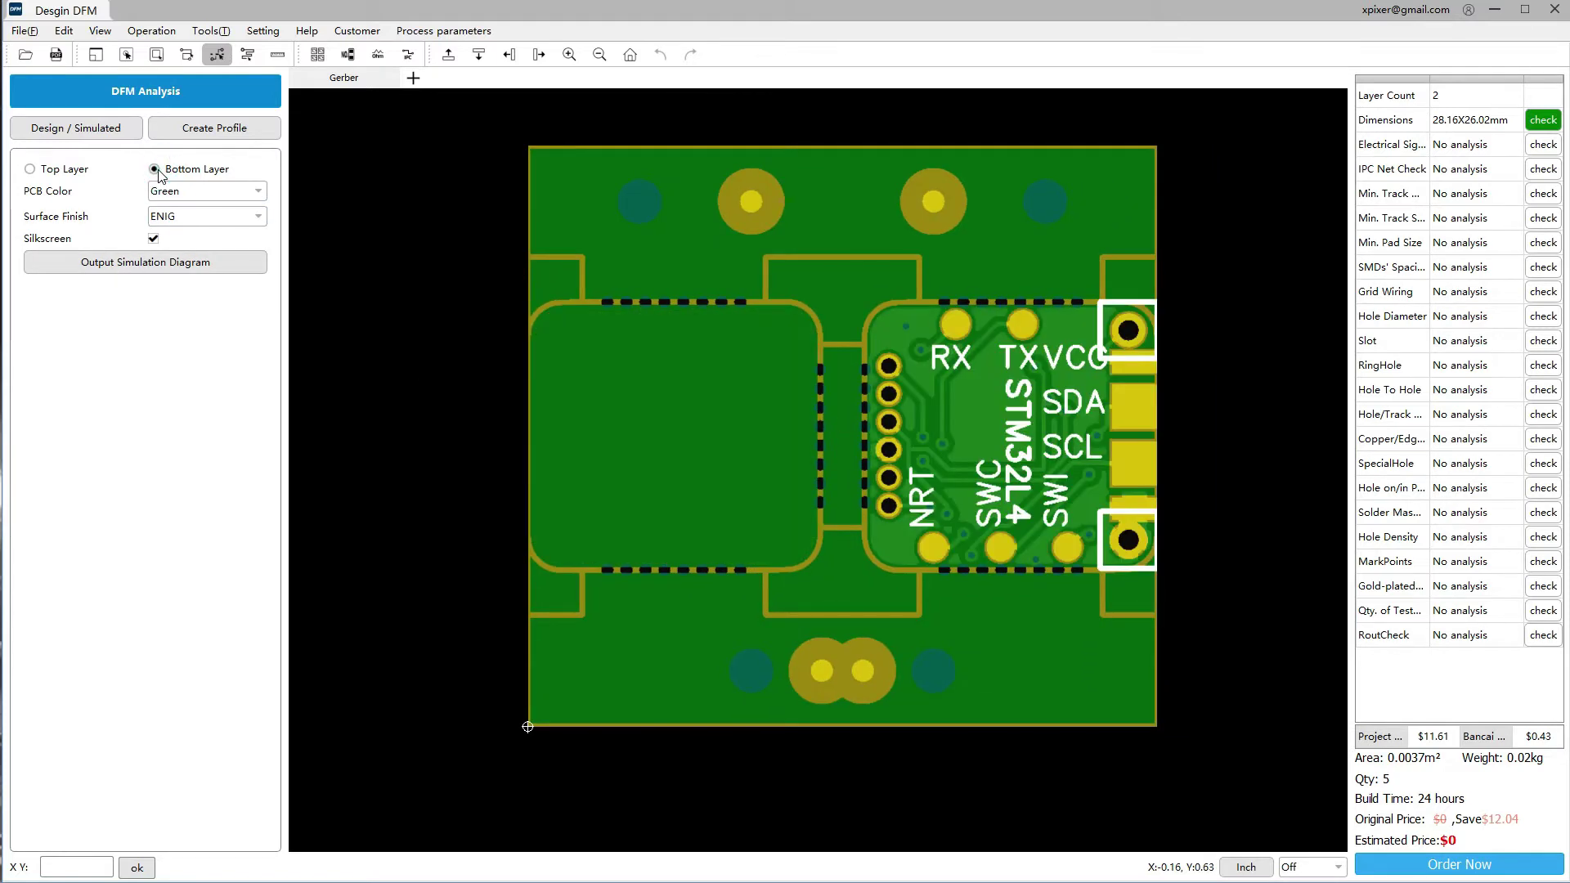
Set the PCB colour to Blue and the surface finish to HASL, then OSP
click(205, 193)
click(204, 223)
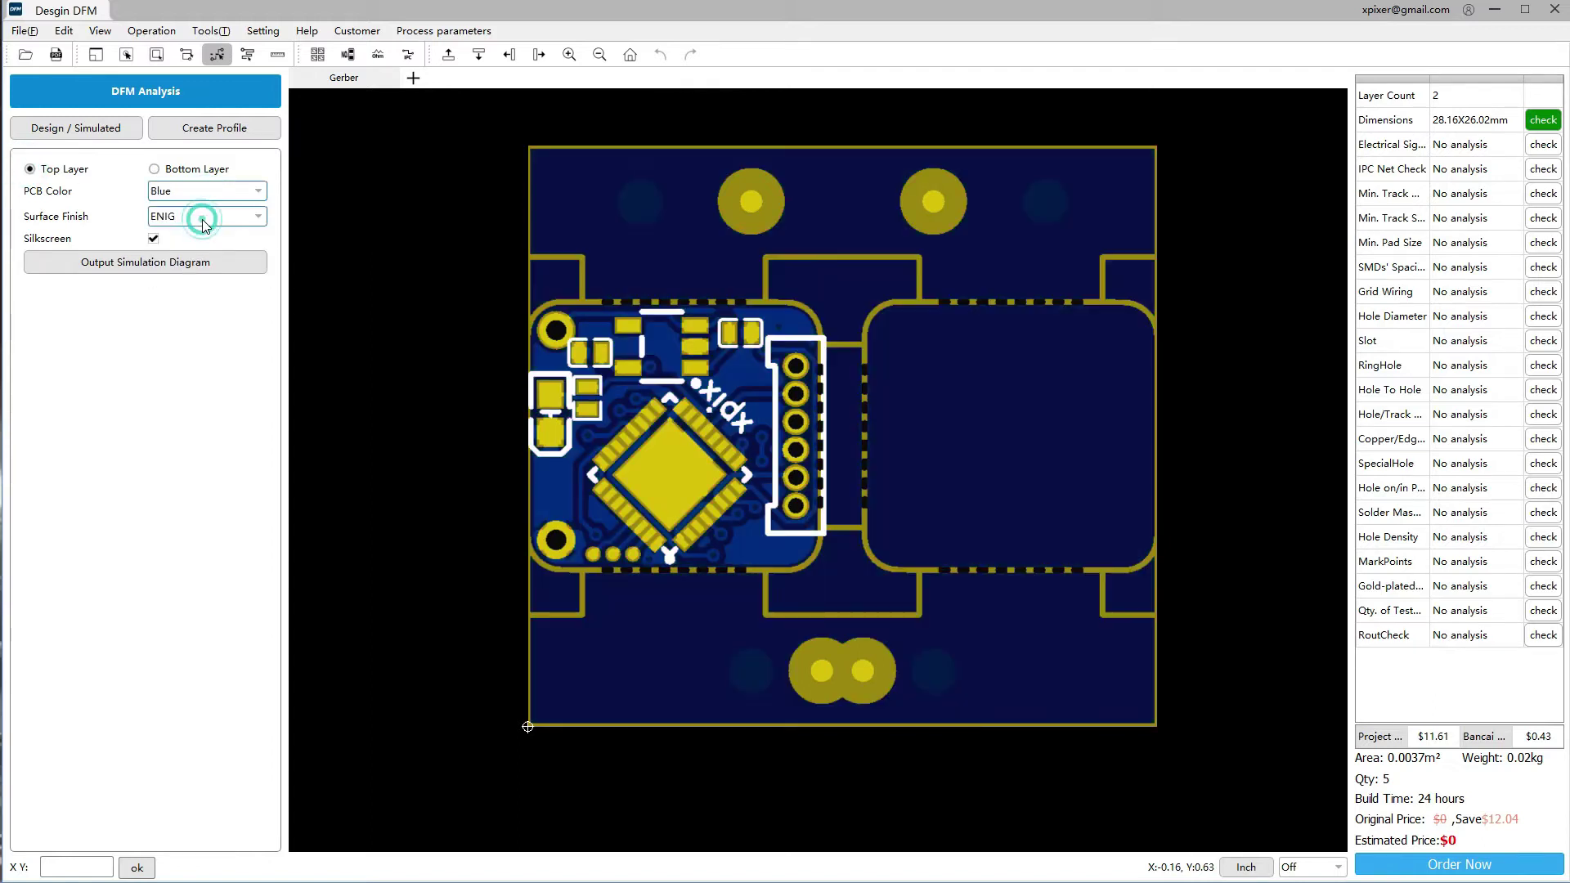
click(195, 218)
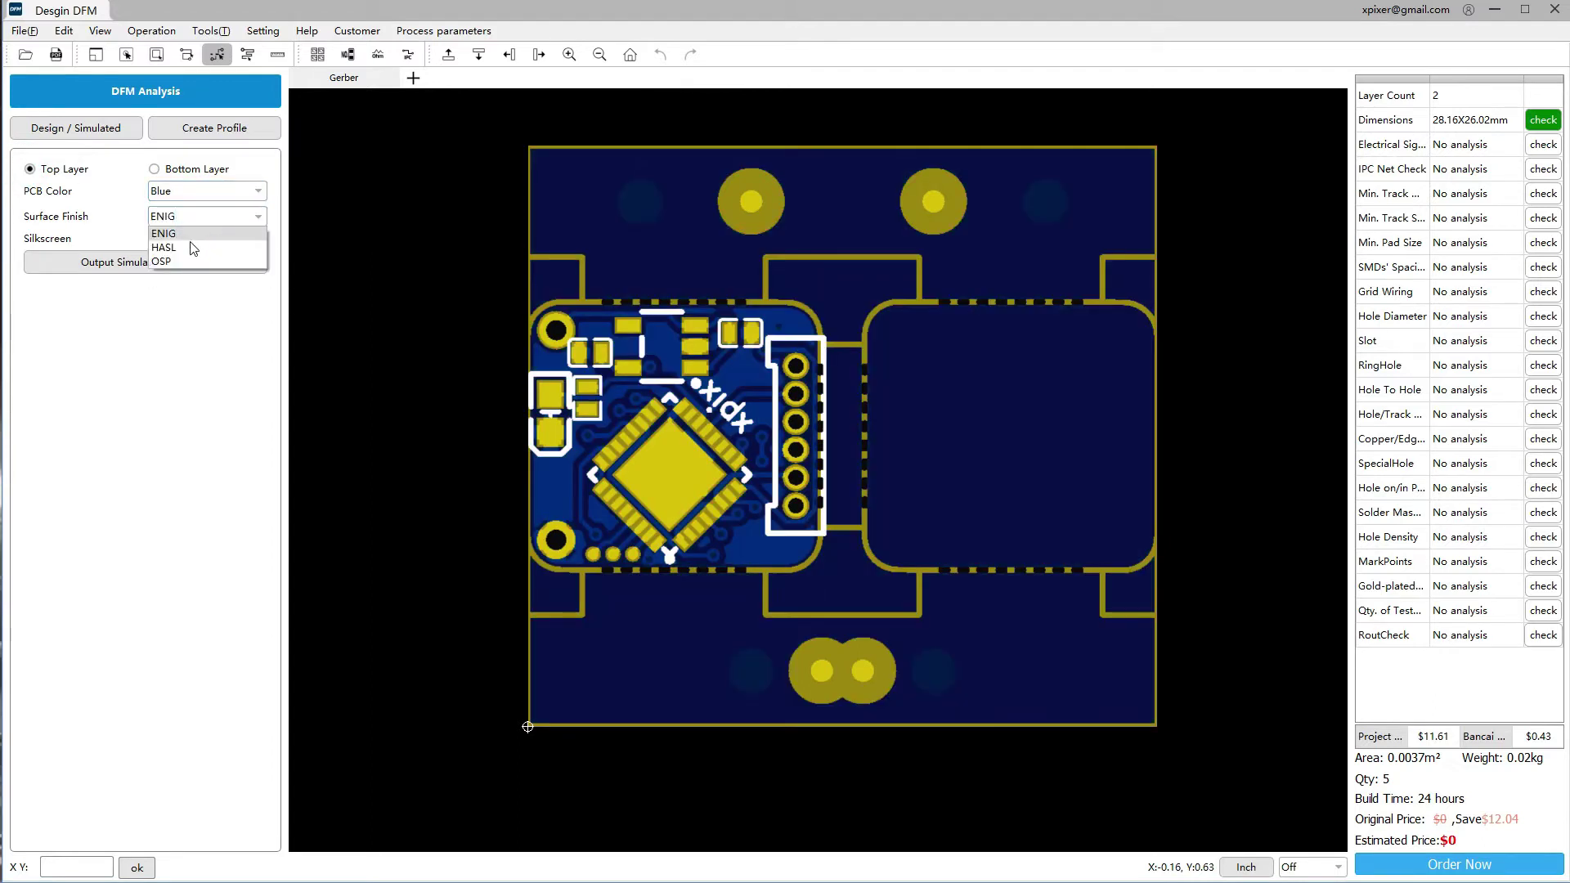
click(193, 247)
click(189, 217)
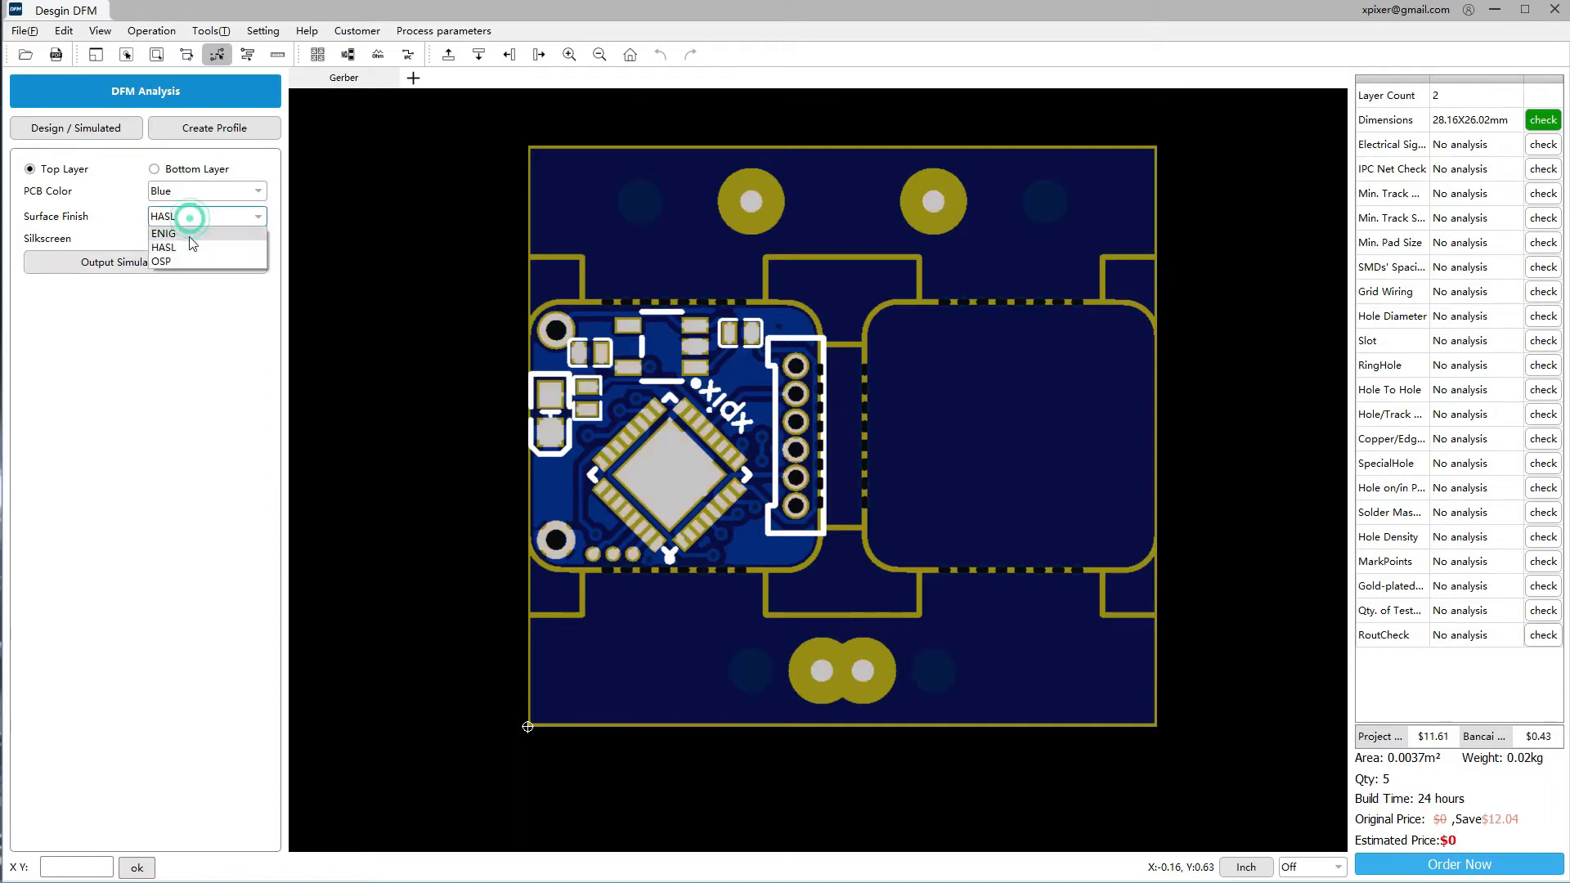
click(182, 261)
click(183, 264)
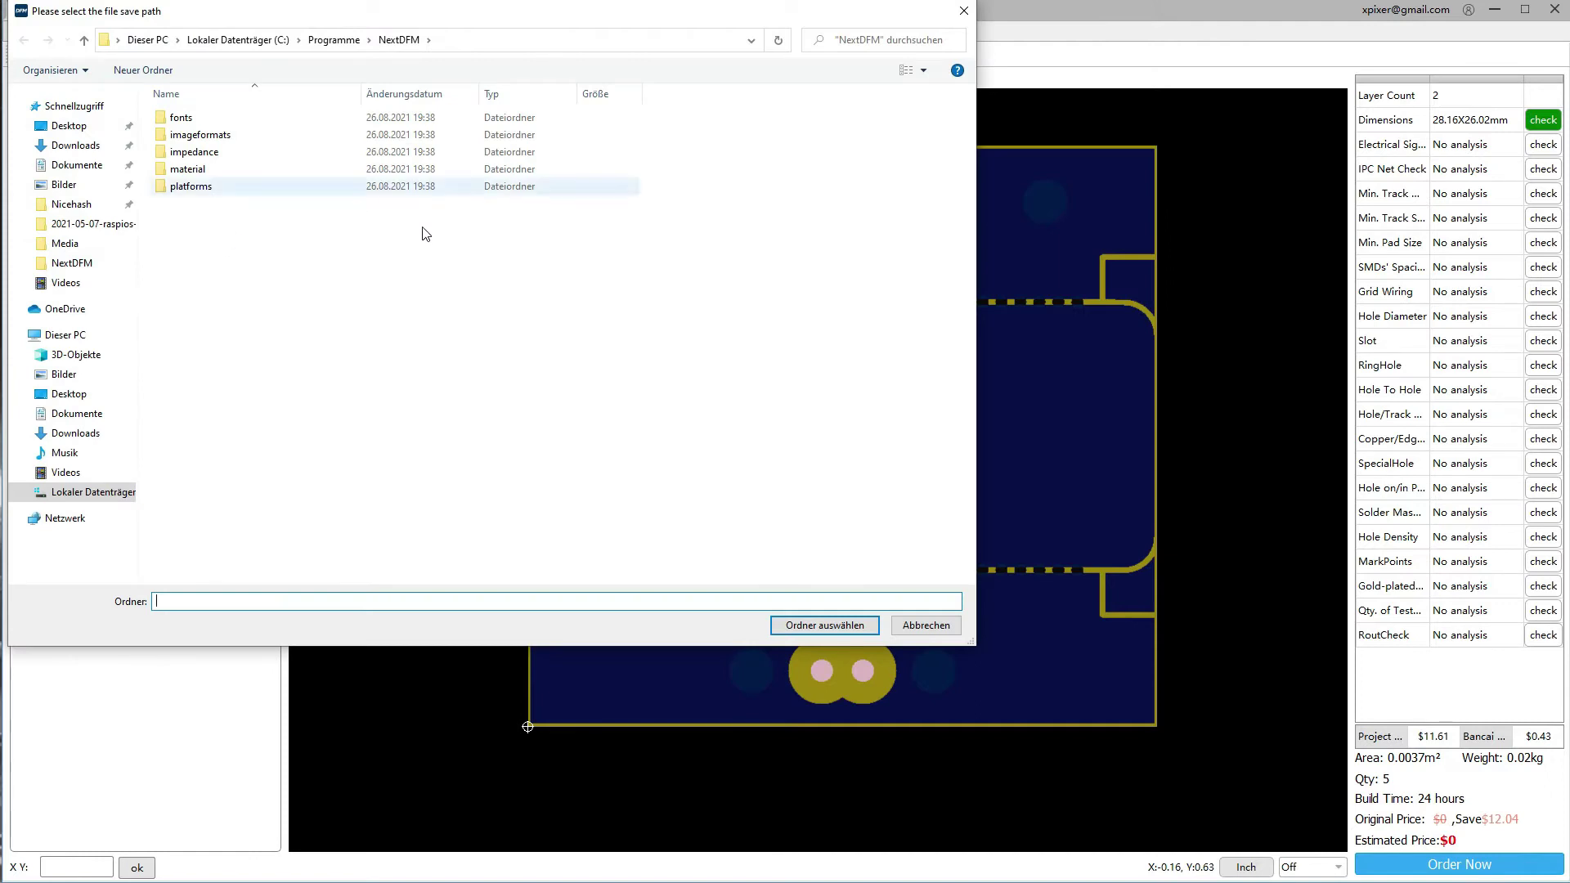
click(916, 626)
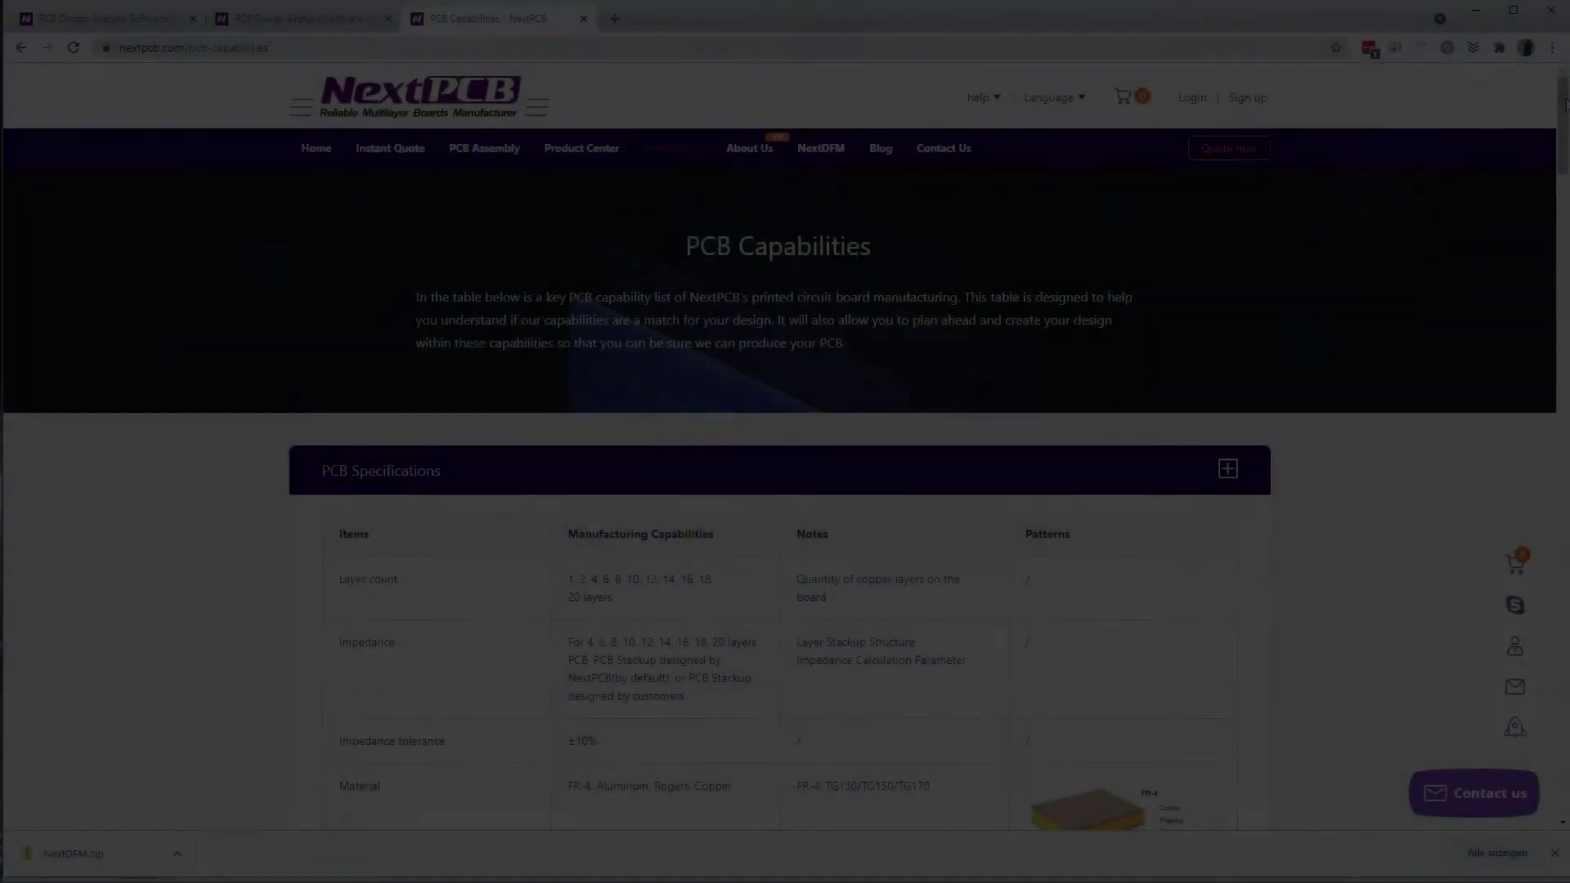
Expand Minimum Trace Width and Spacing on the PCB Capabilities page and mark the 2.5mil and 5.5mil values
drag(1566, 99, 1546, 714)
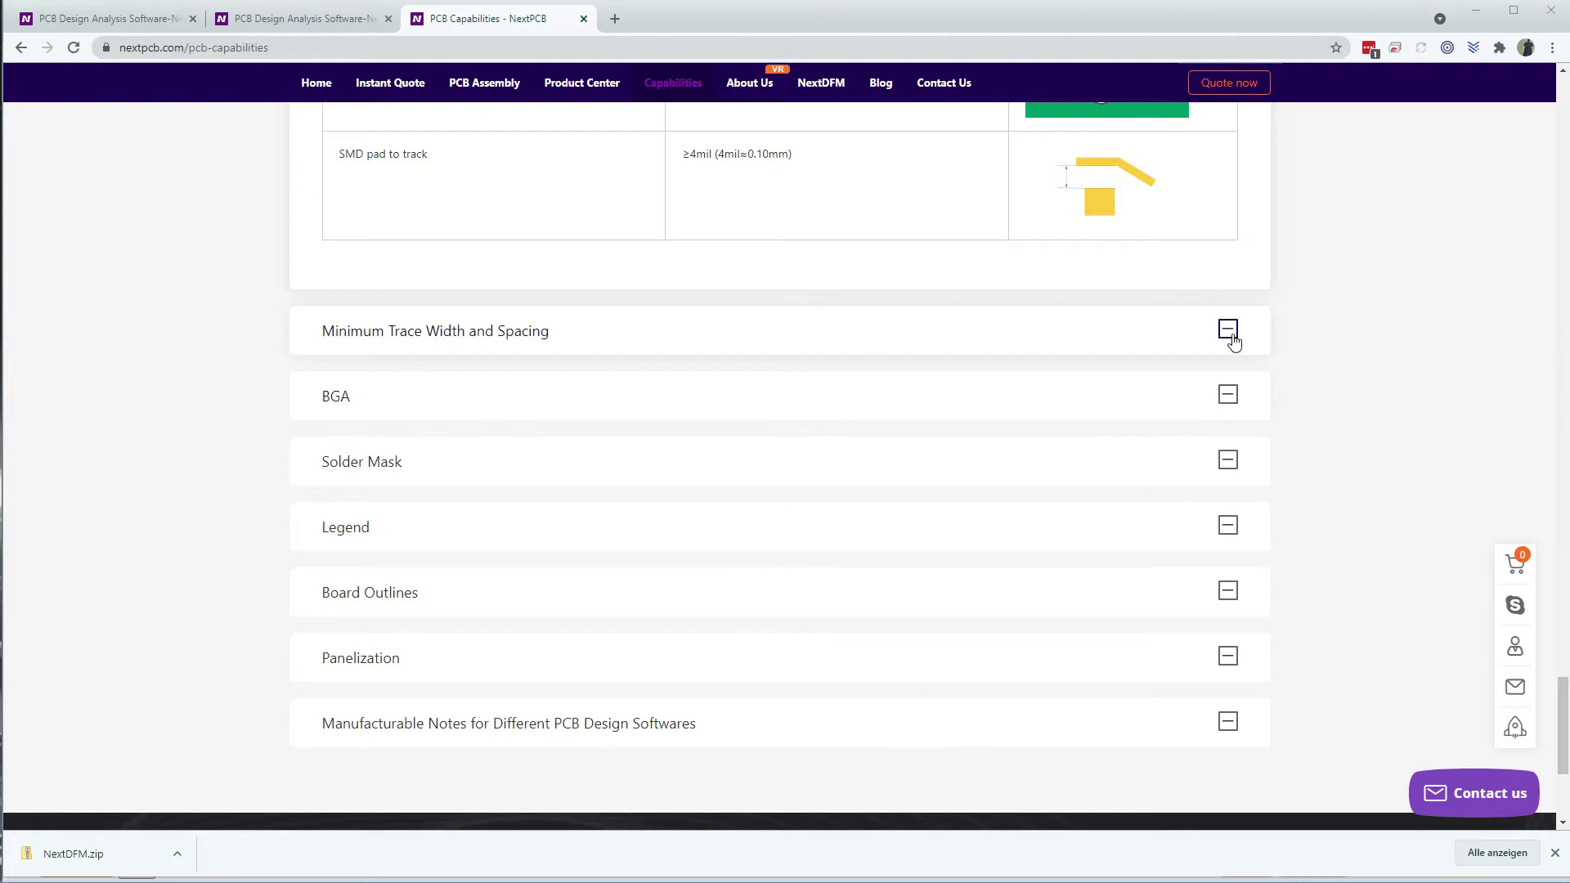
click(1229, 333)
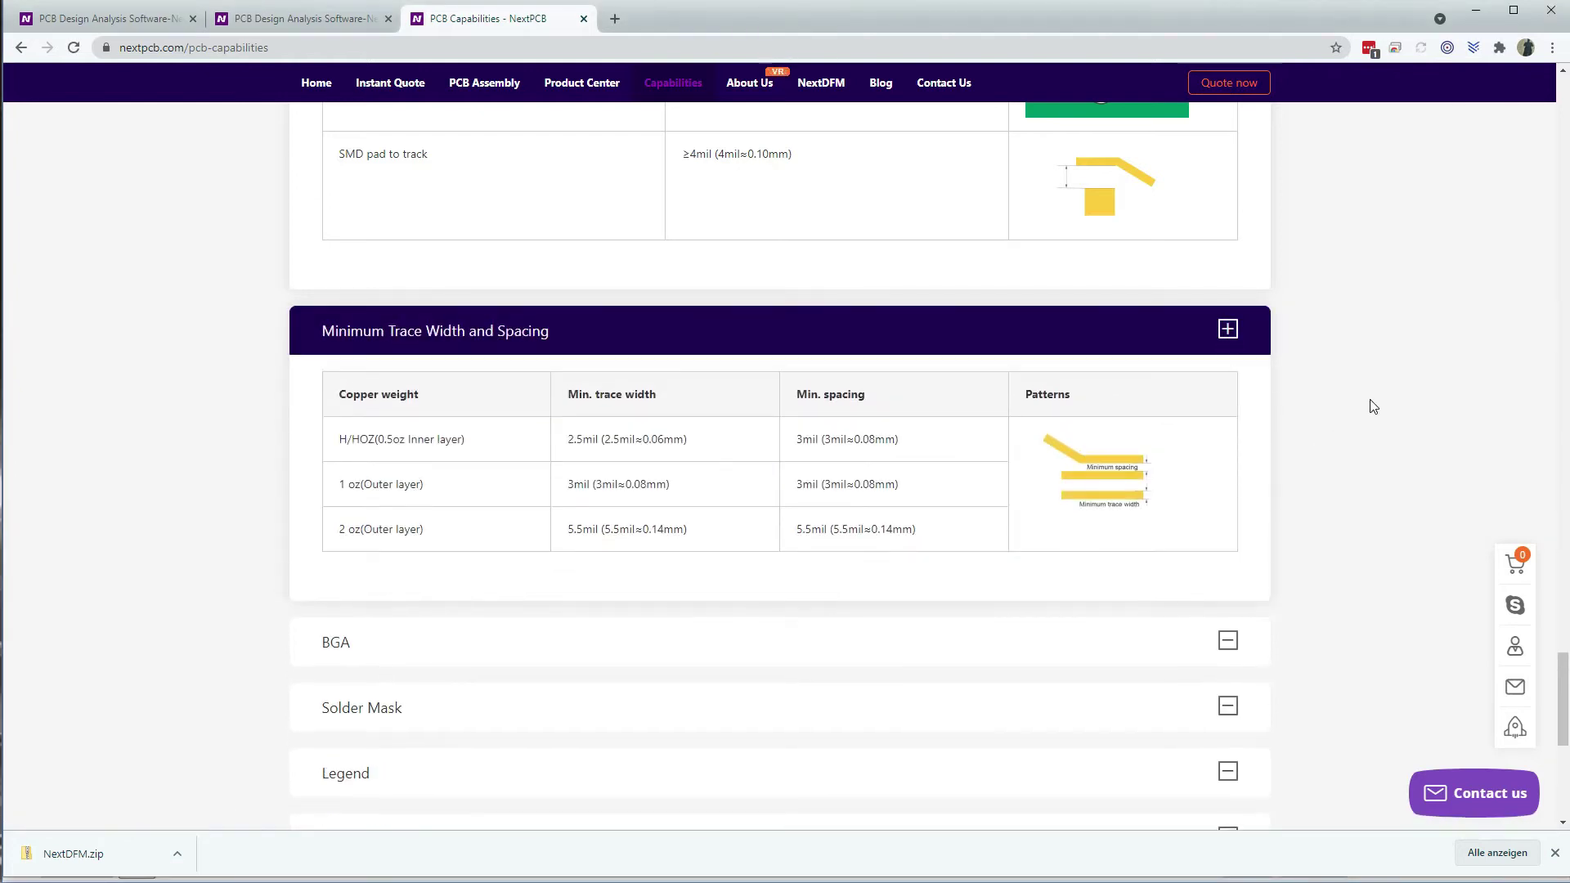
drag(568, 440, 586, 438)
drag(569, 530, 596, 529)
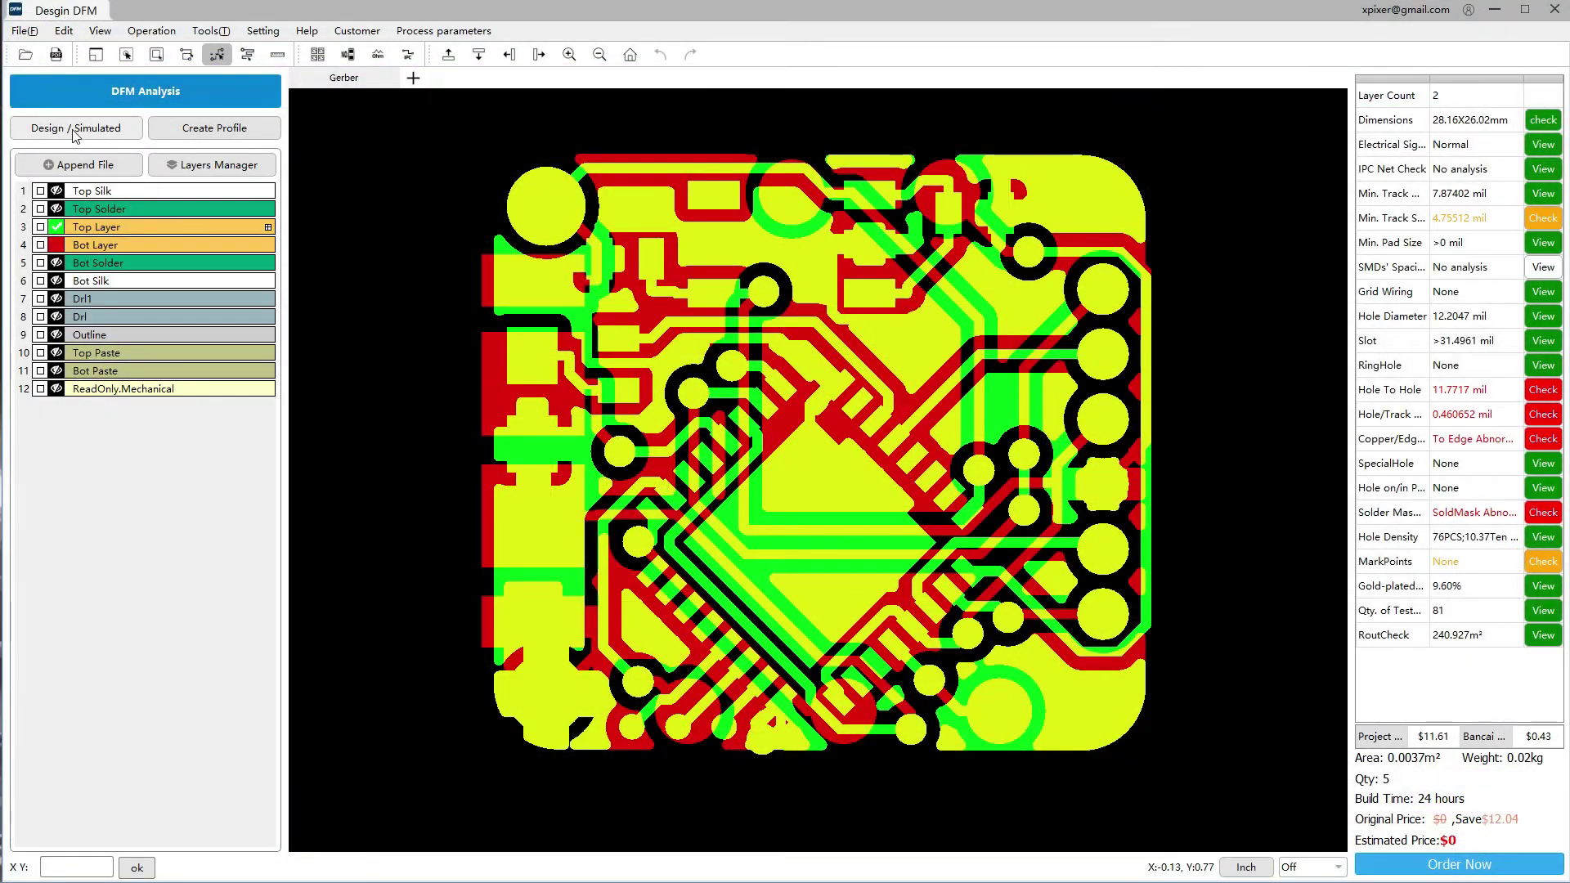
Open DFM Analysis and restart the manufacturability analysis, yielding a file score of 81
click(145, 92)
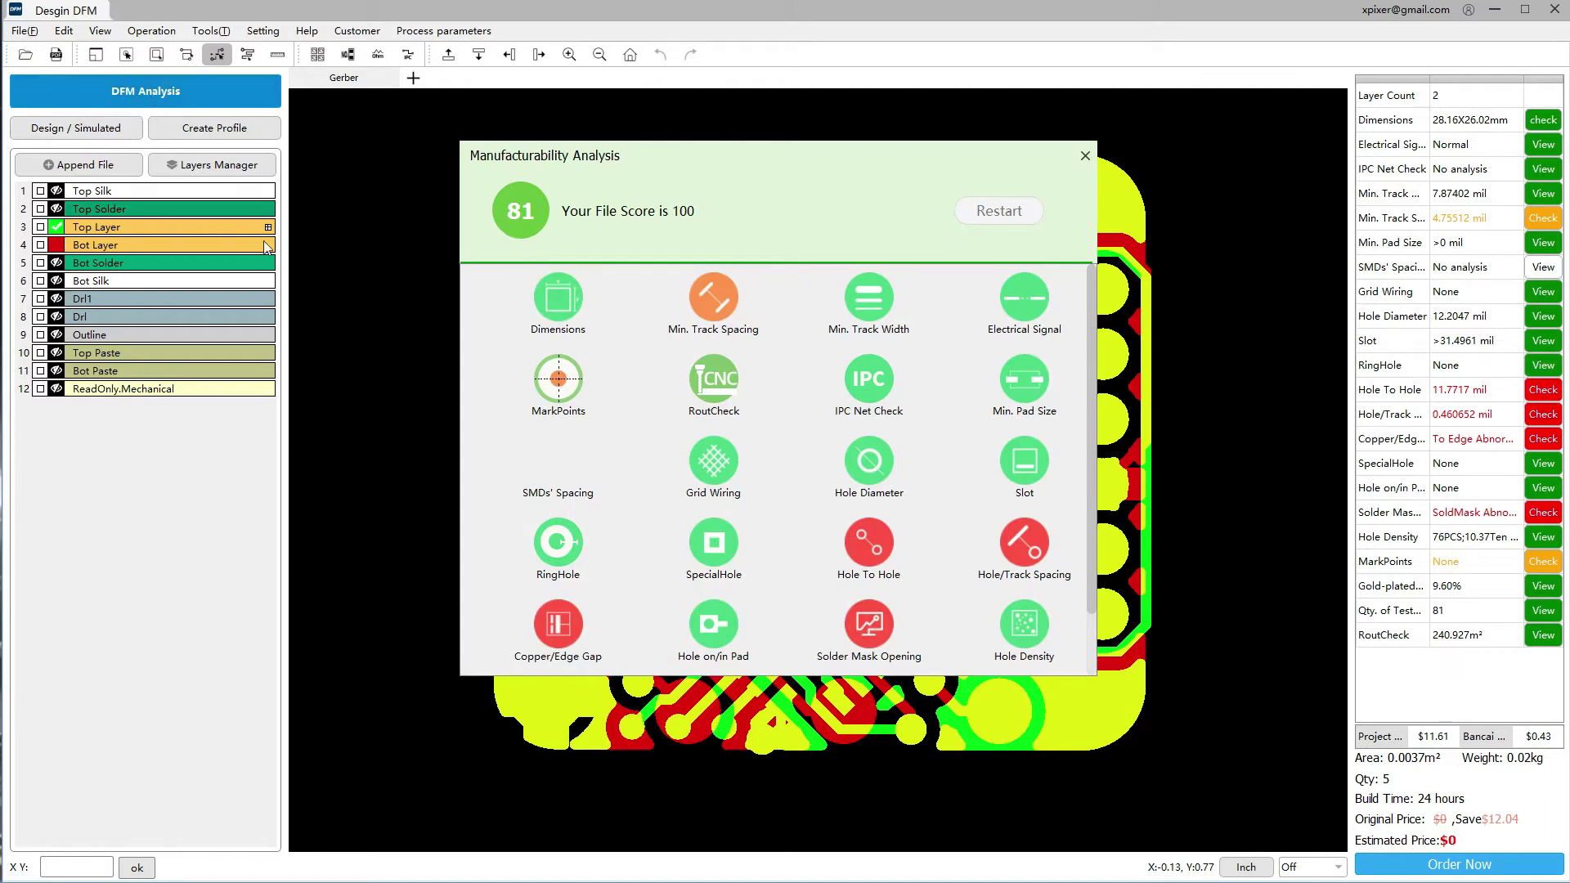
click(998, 212)
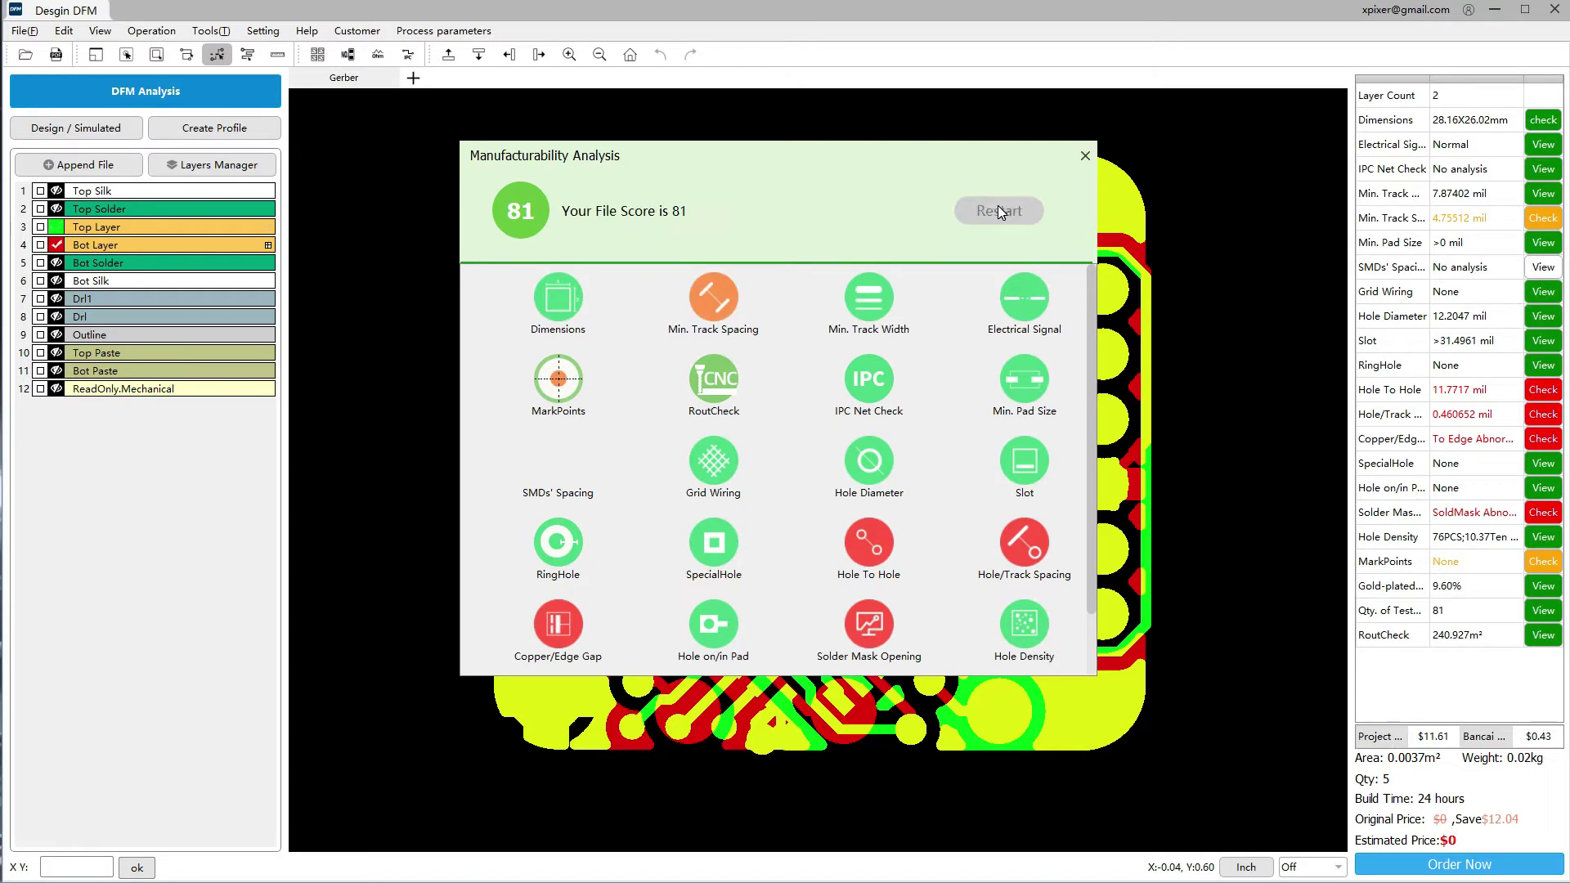
scroll(797, 396, down, 1)
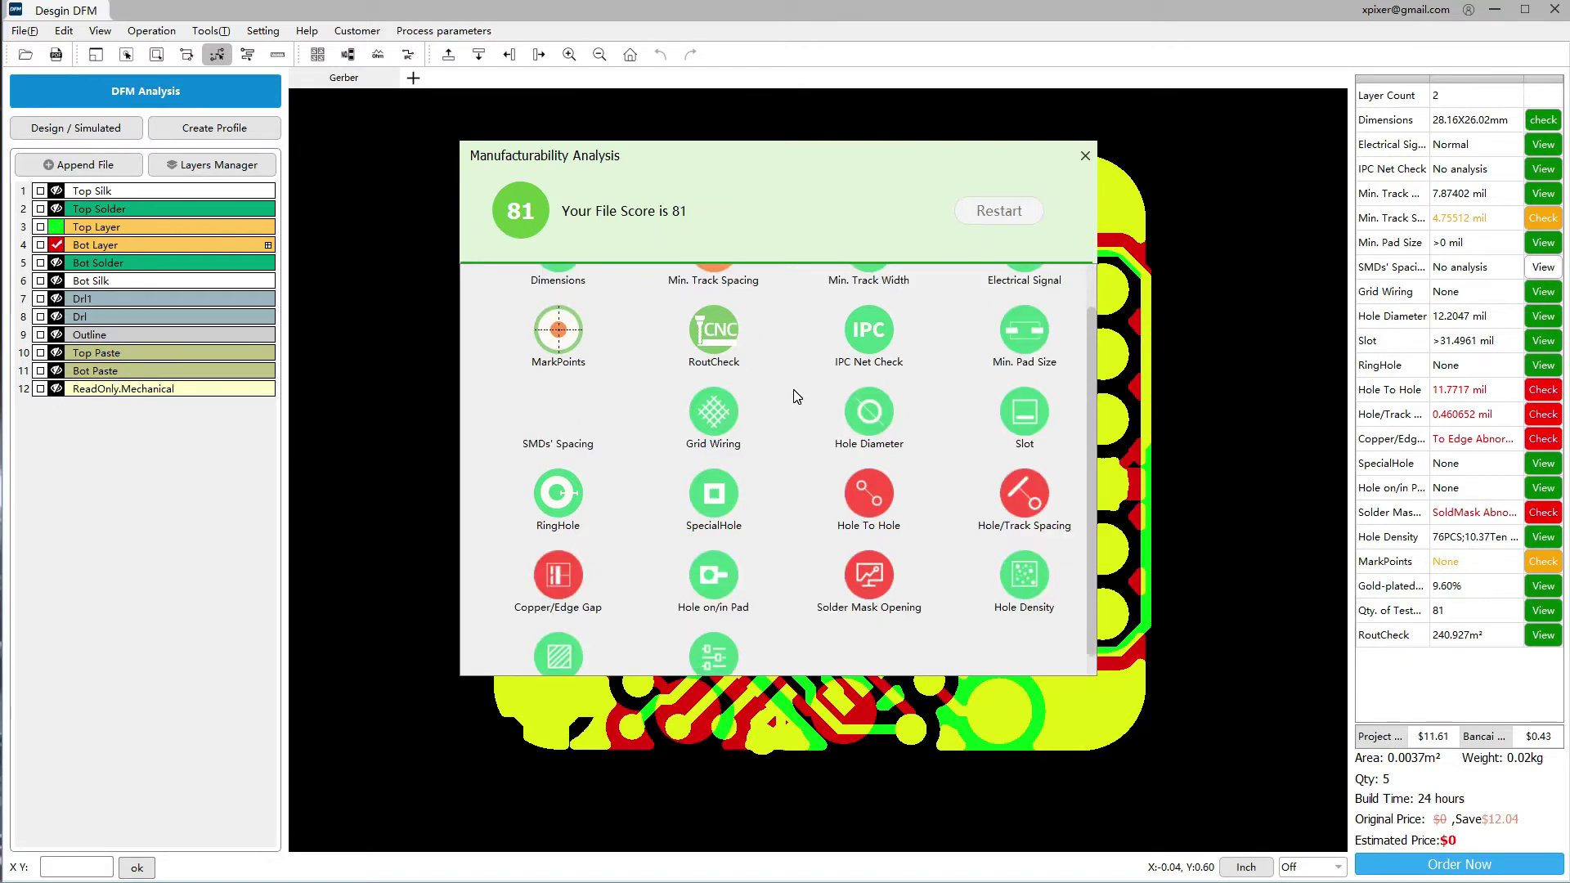
scroll(797, 397, up, 1)
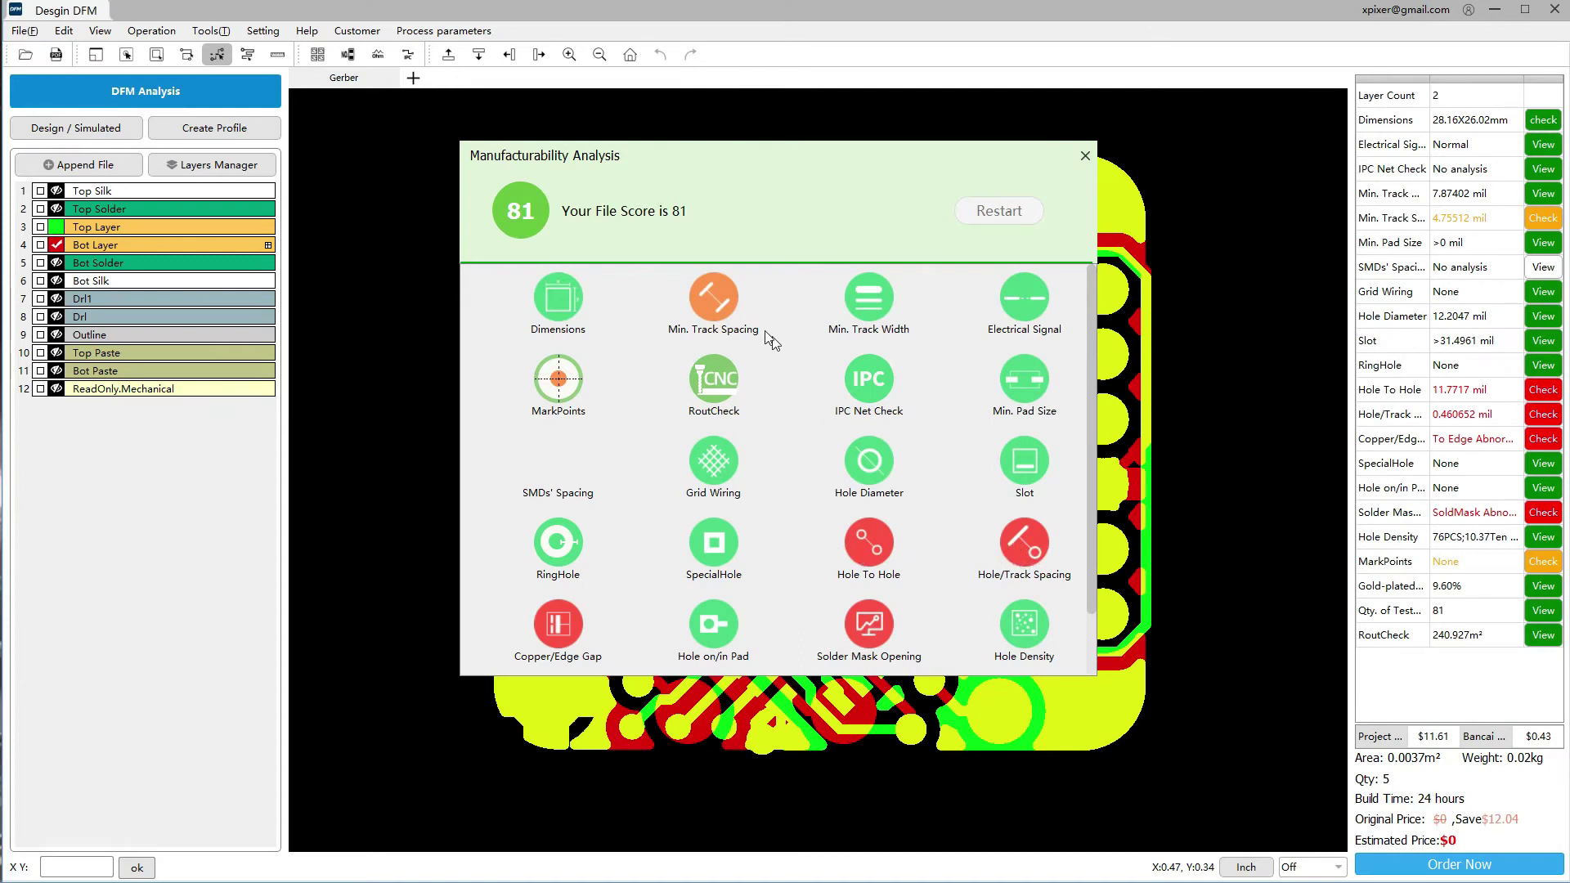
Open the Min. Track Spacing details and view its bottom- and top-layer violations
click(712, 309)
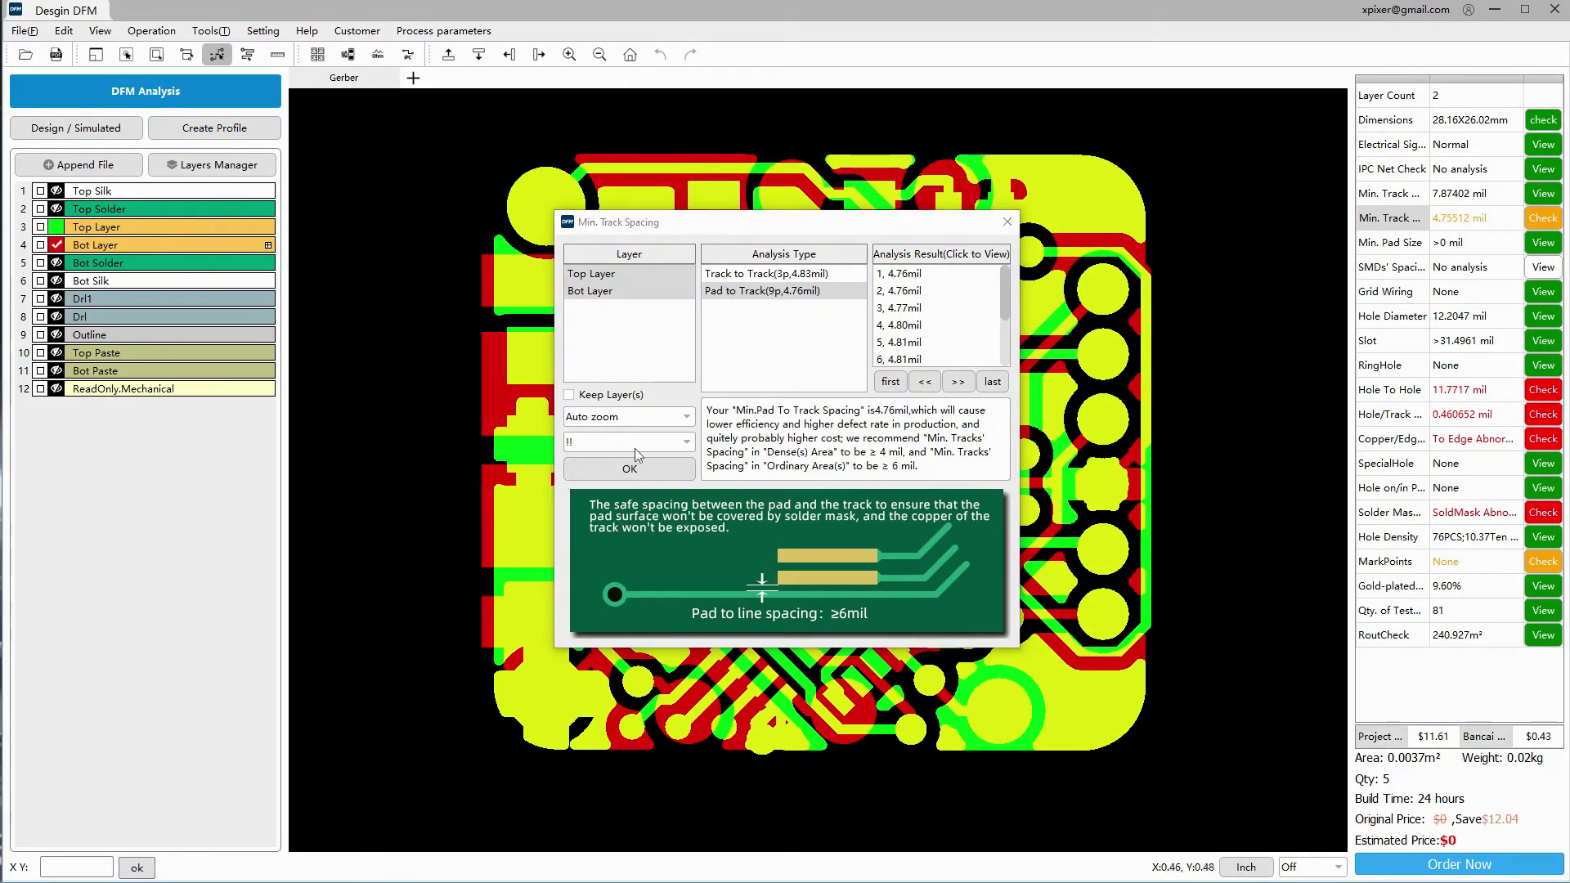
click(628, 291)
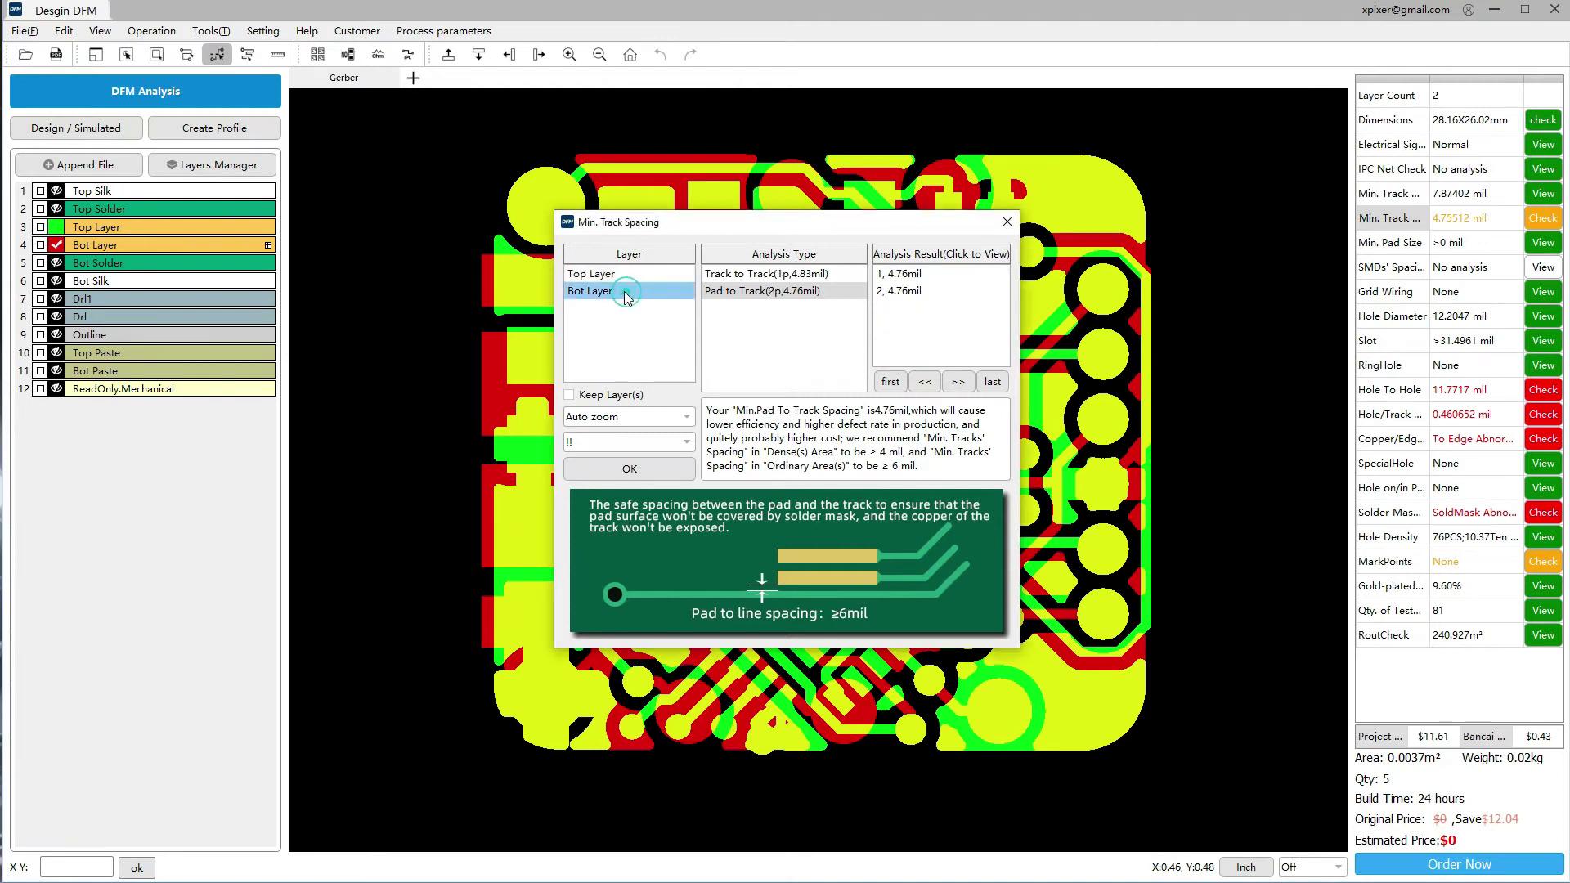
click(631, 274)
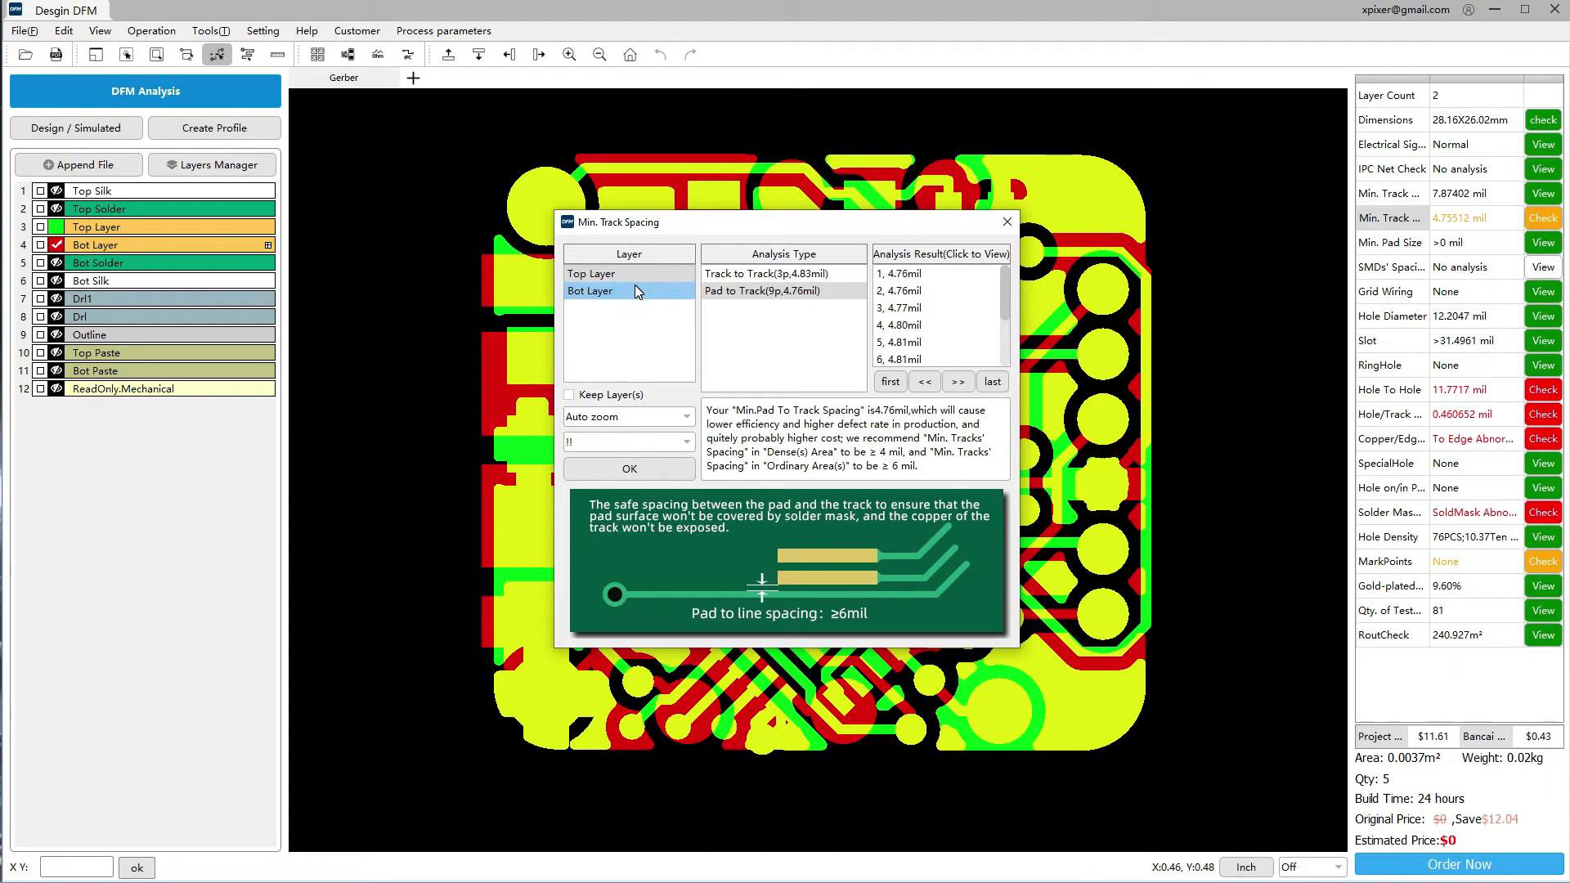
Keep the severity filter on '!!' and set Auto zoom to 'Pan only'
click(613, 442)
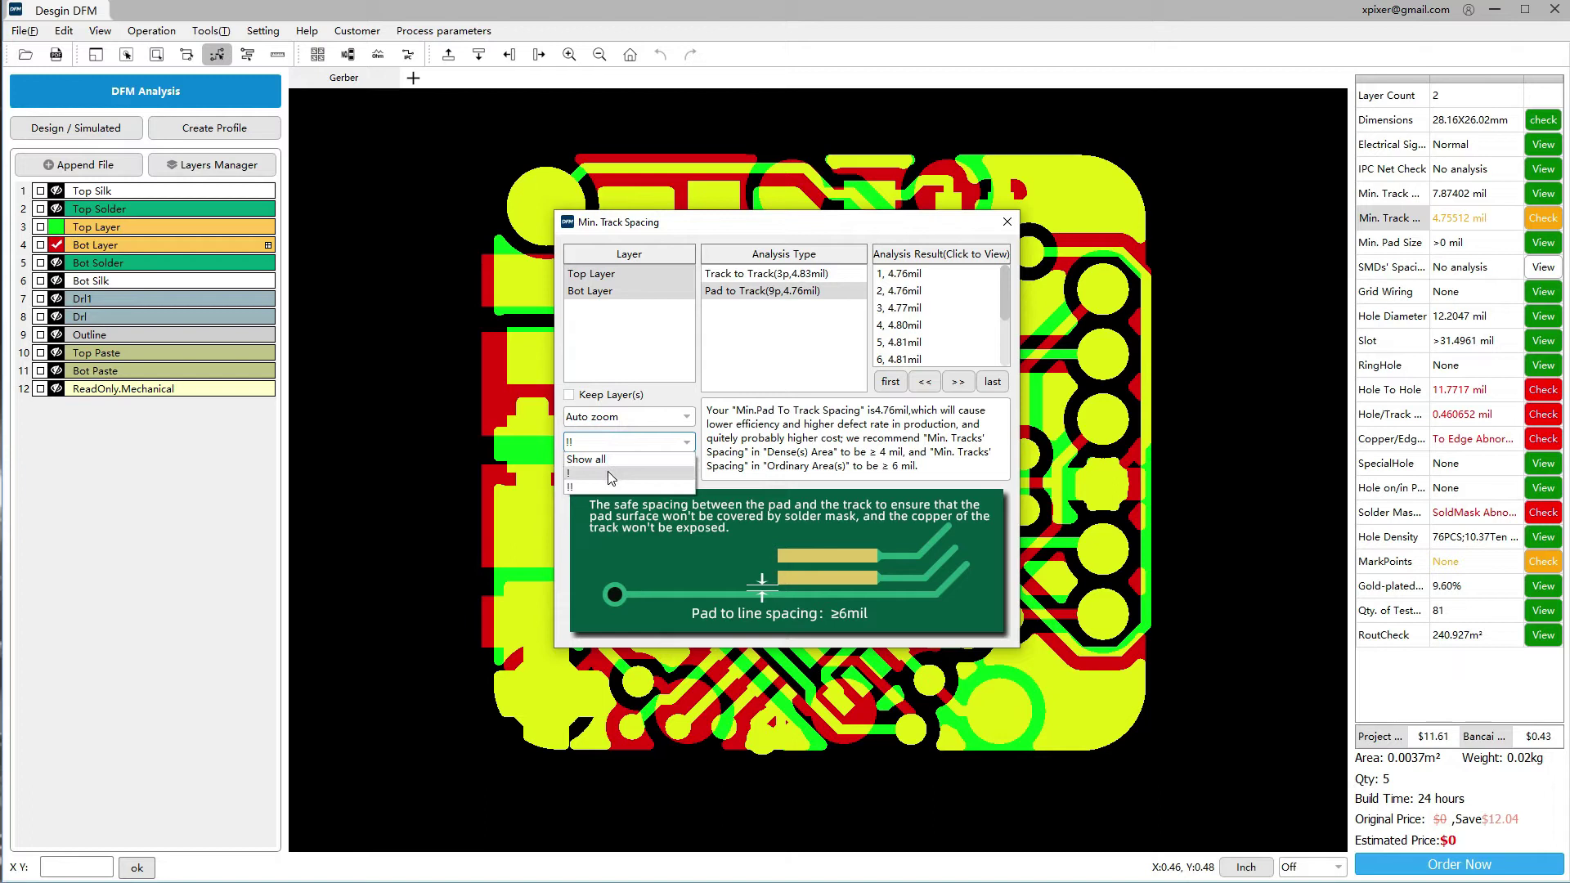
click(606, 485)
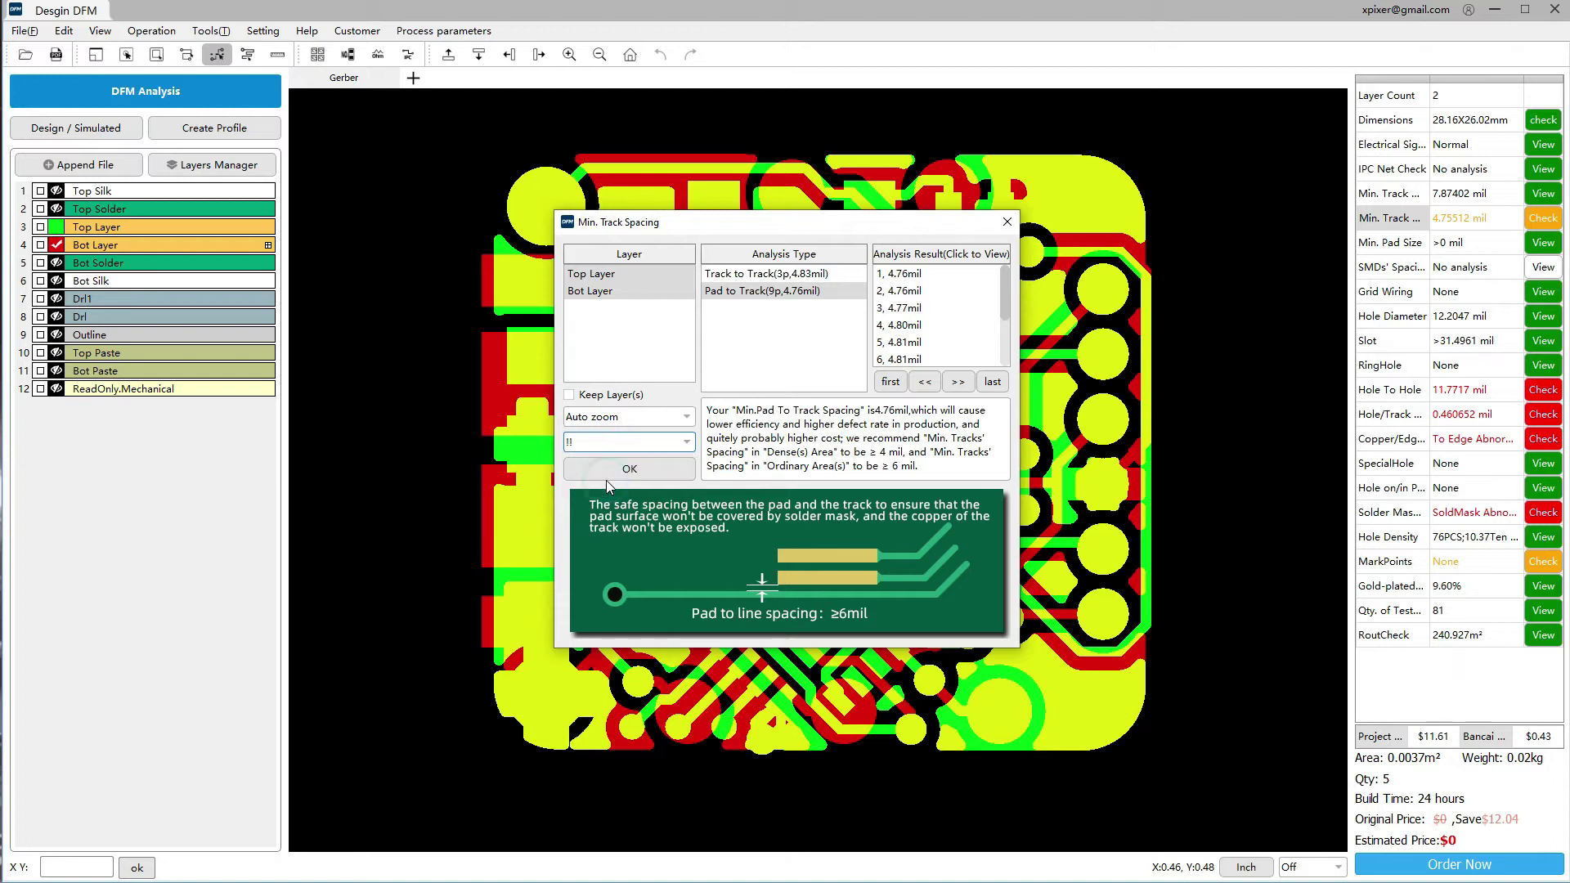
click(606, 418)
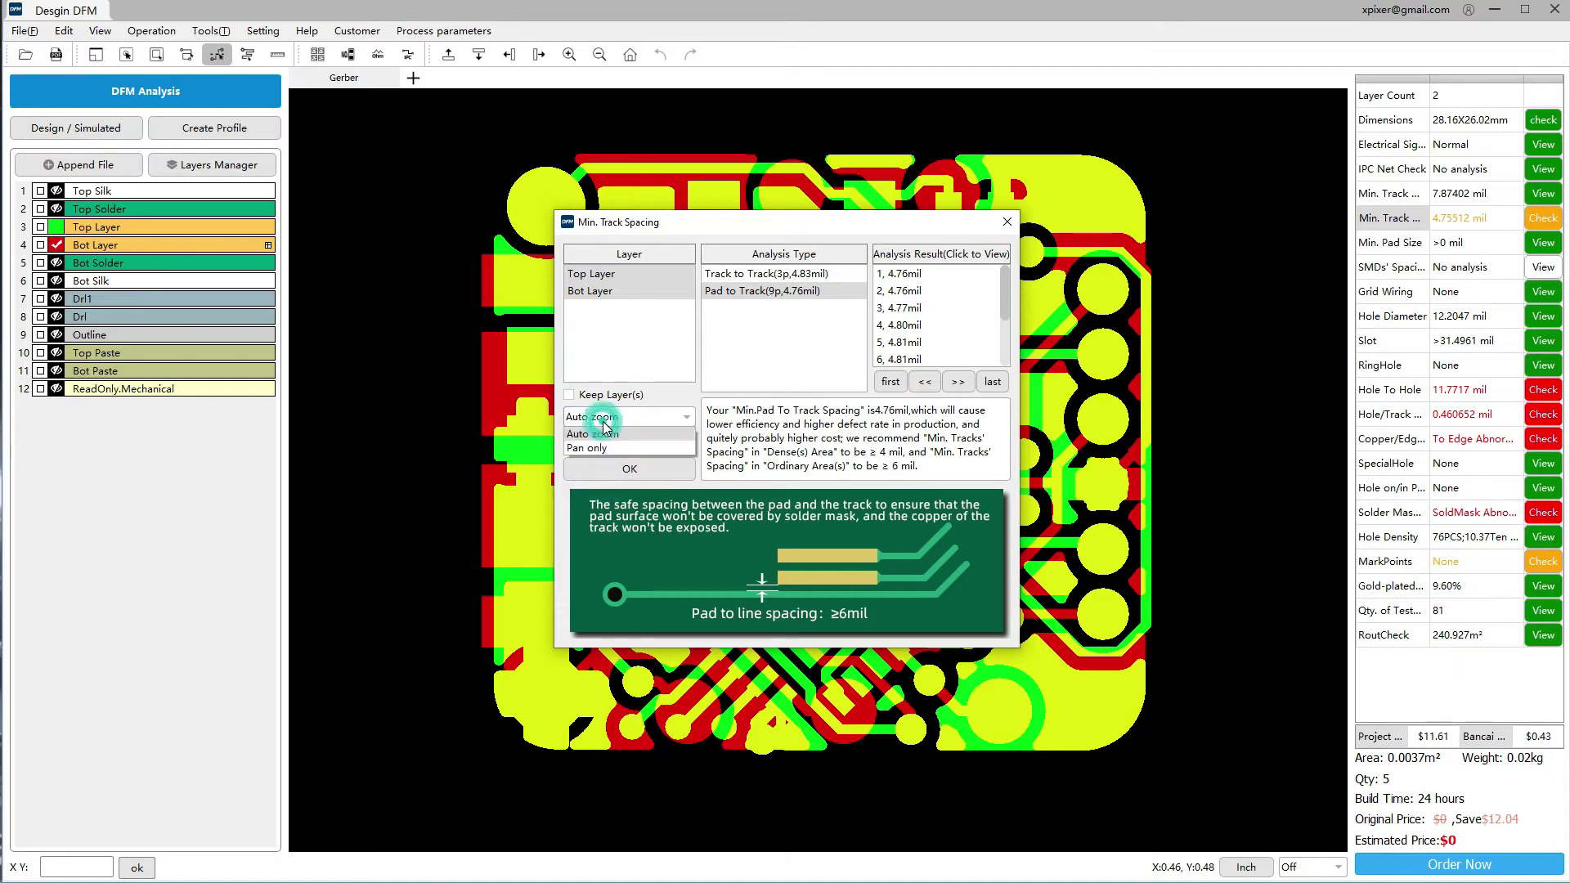
click(598, 448)
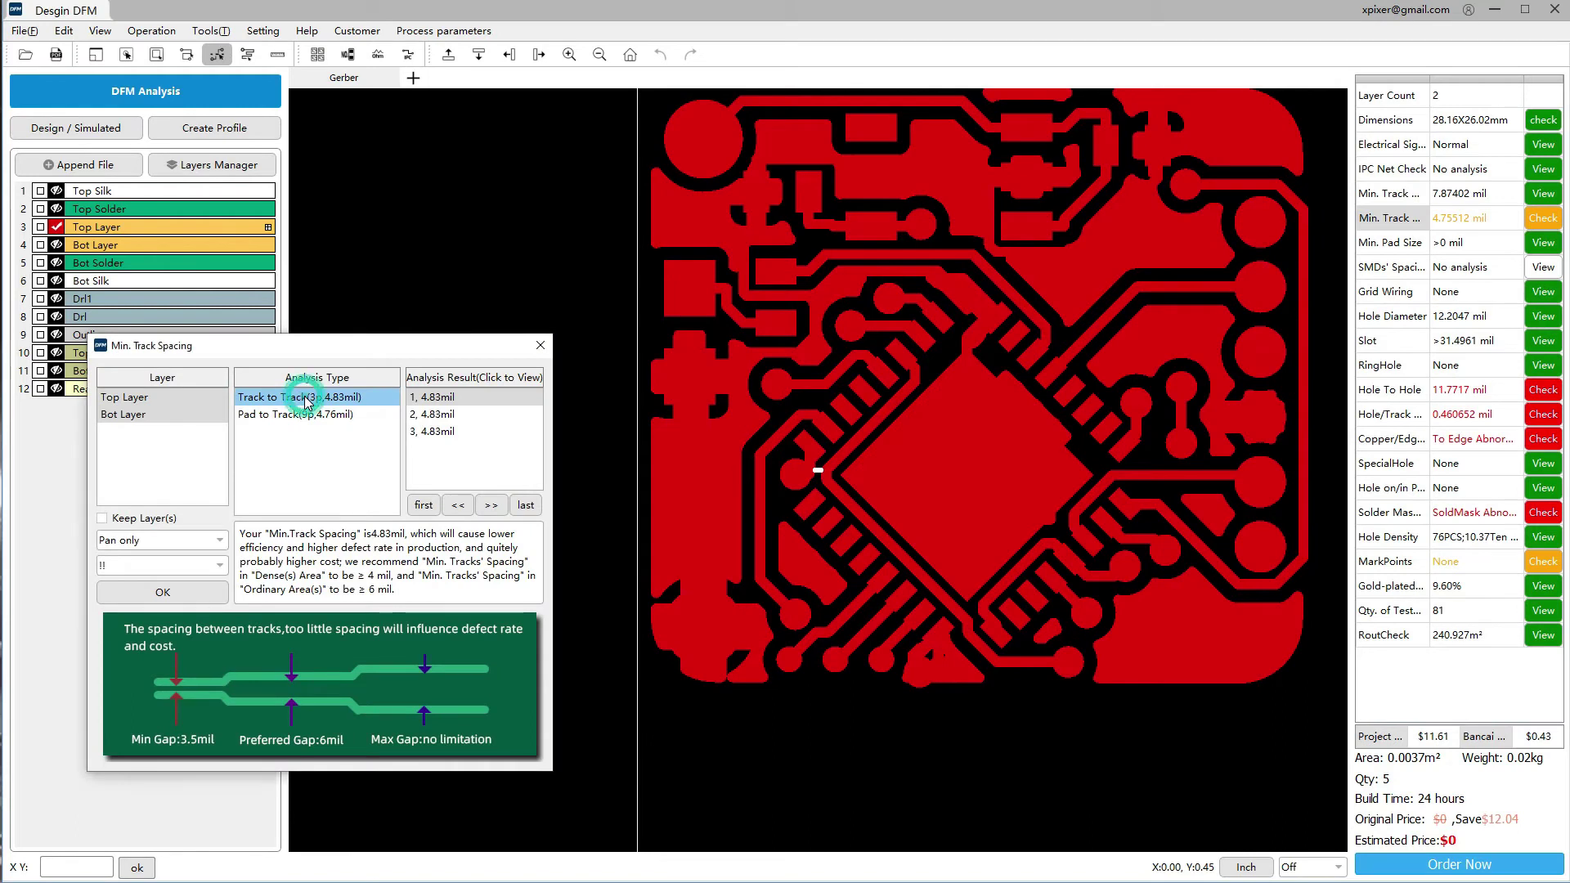
Step through the three track-to-track spacing violations, highlighting the pad and track at the third
click(437, 399)
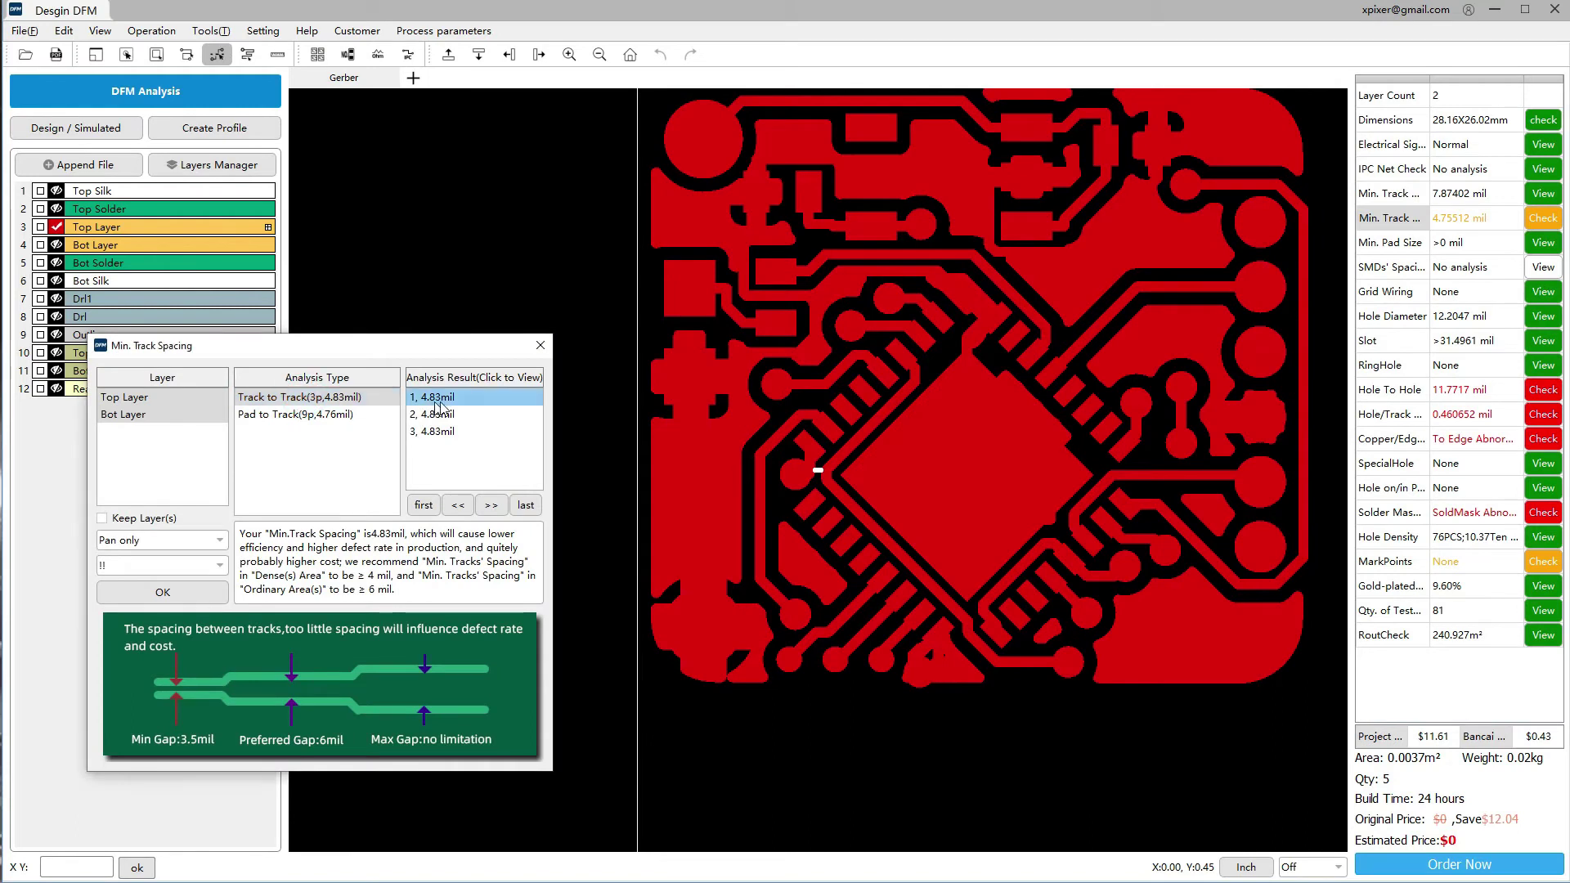
click(436, 414)
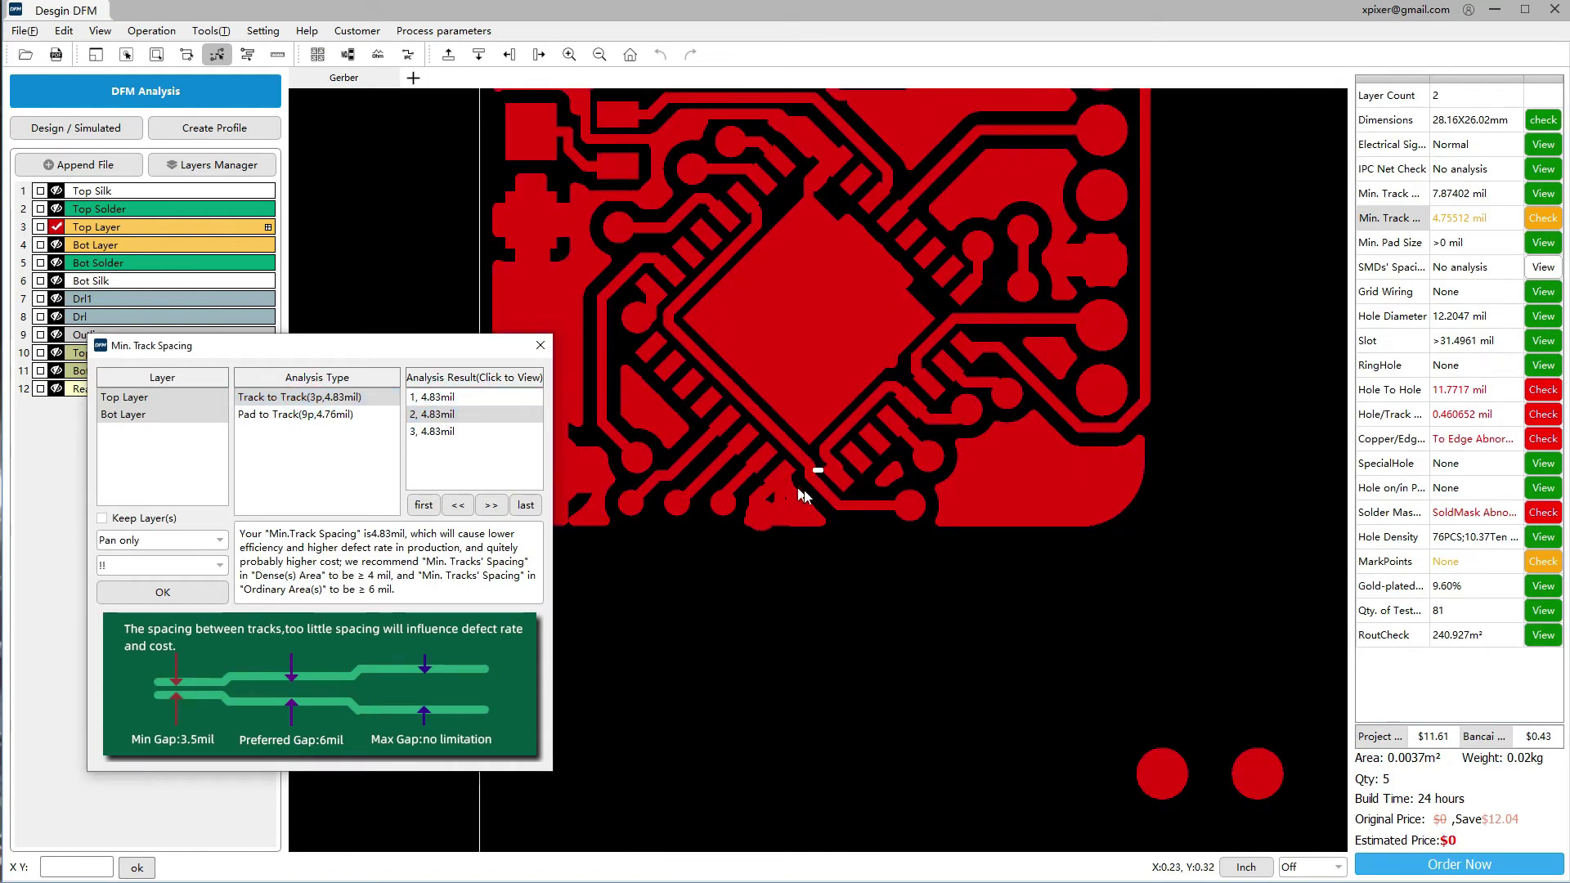
click(451, 433)
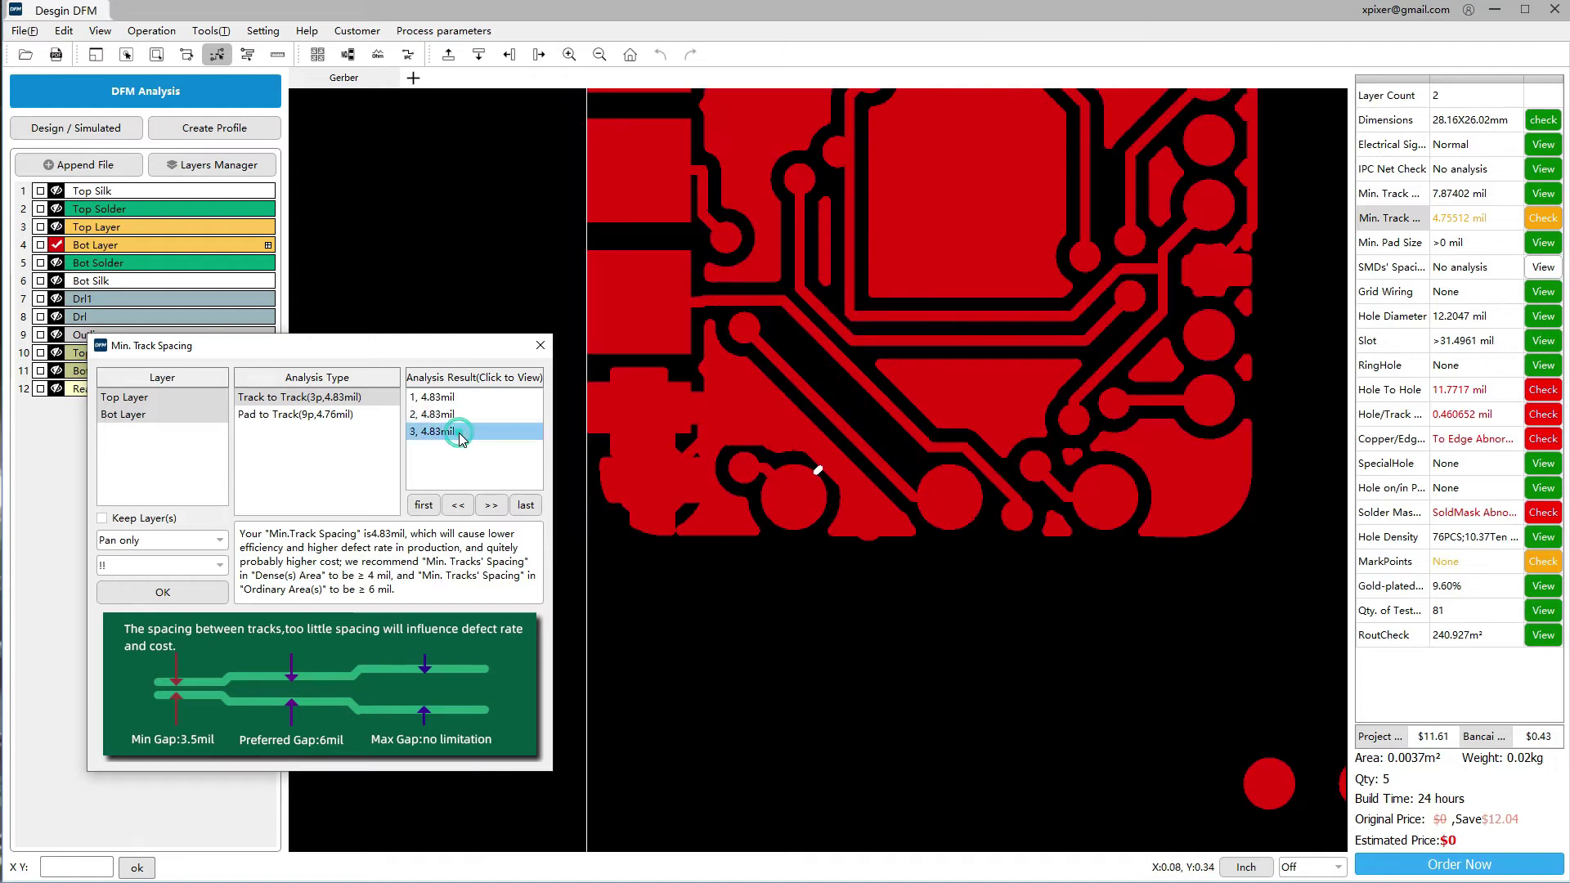
click(797, 484)
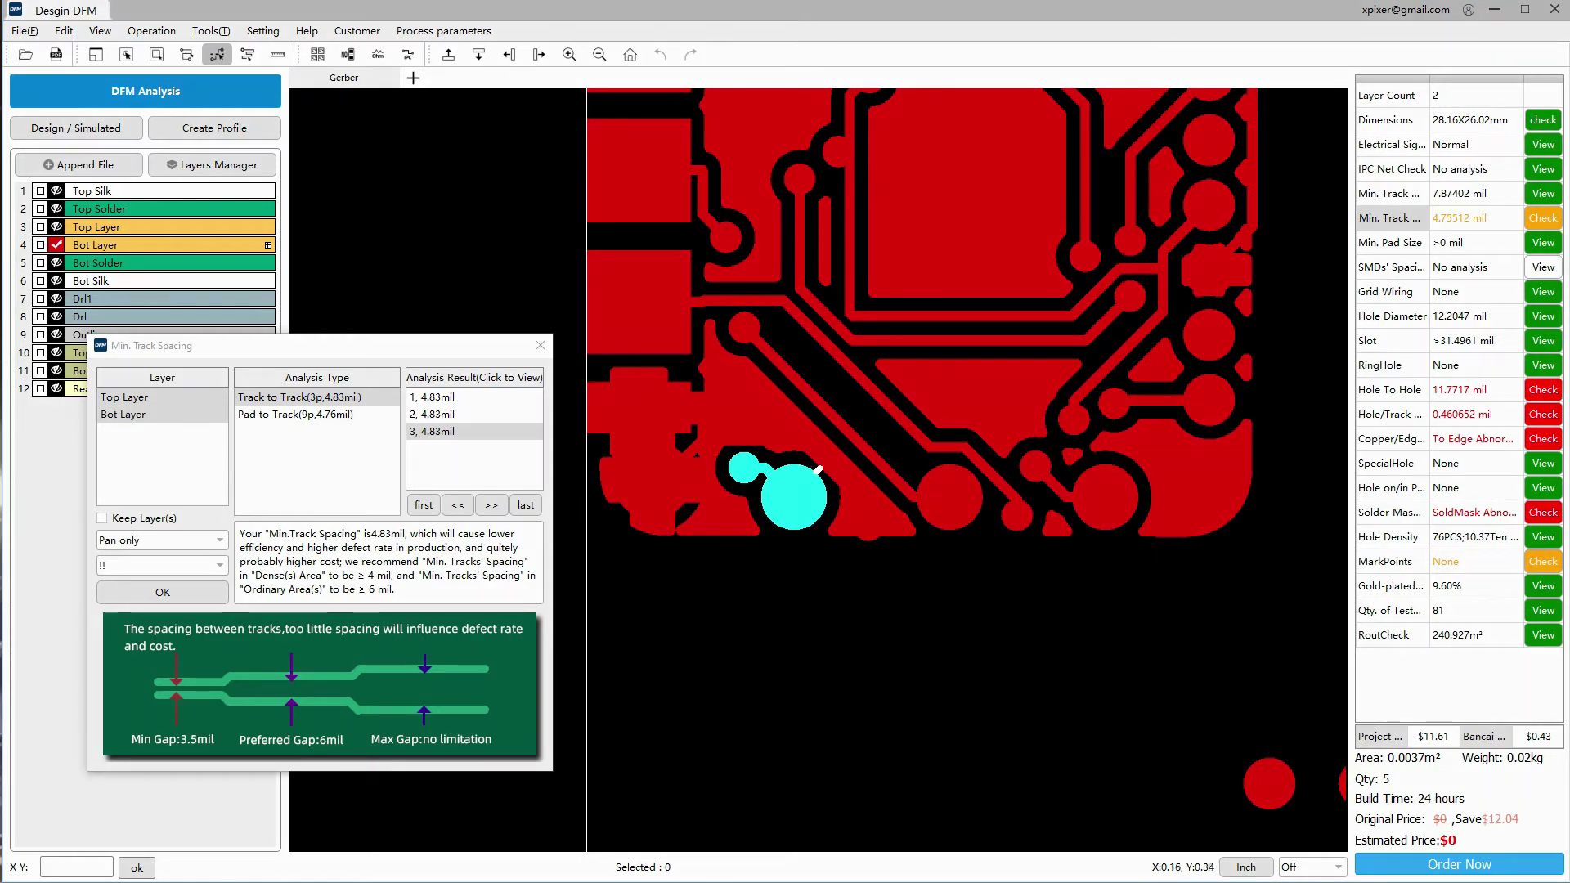
Review the four pad-to-track violations (4.76–4.81mil), then close the Min. Track Spacing window
click(282, 415)
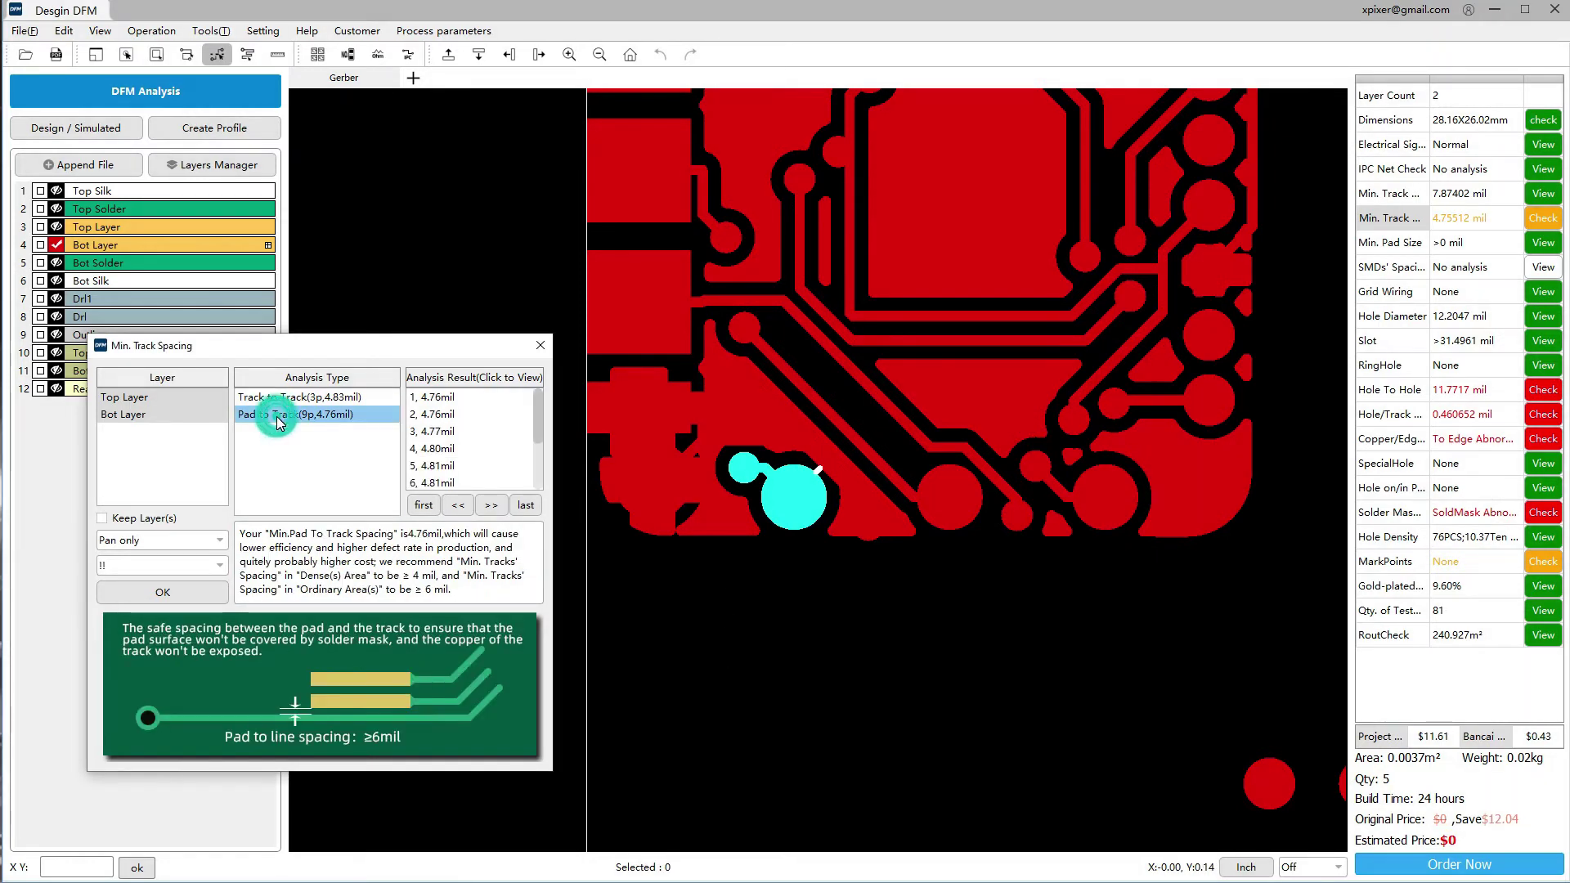
click(415, 399)
click(431, 414)
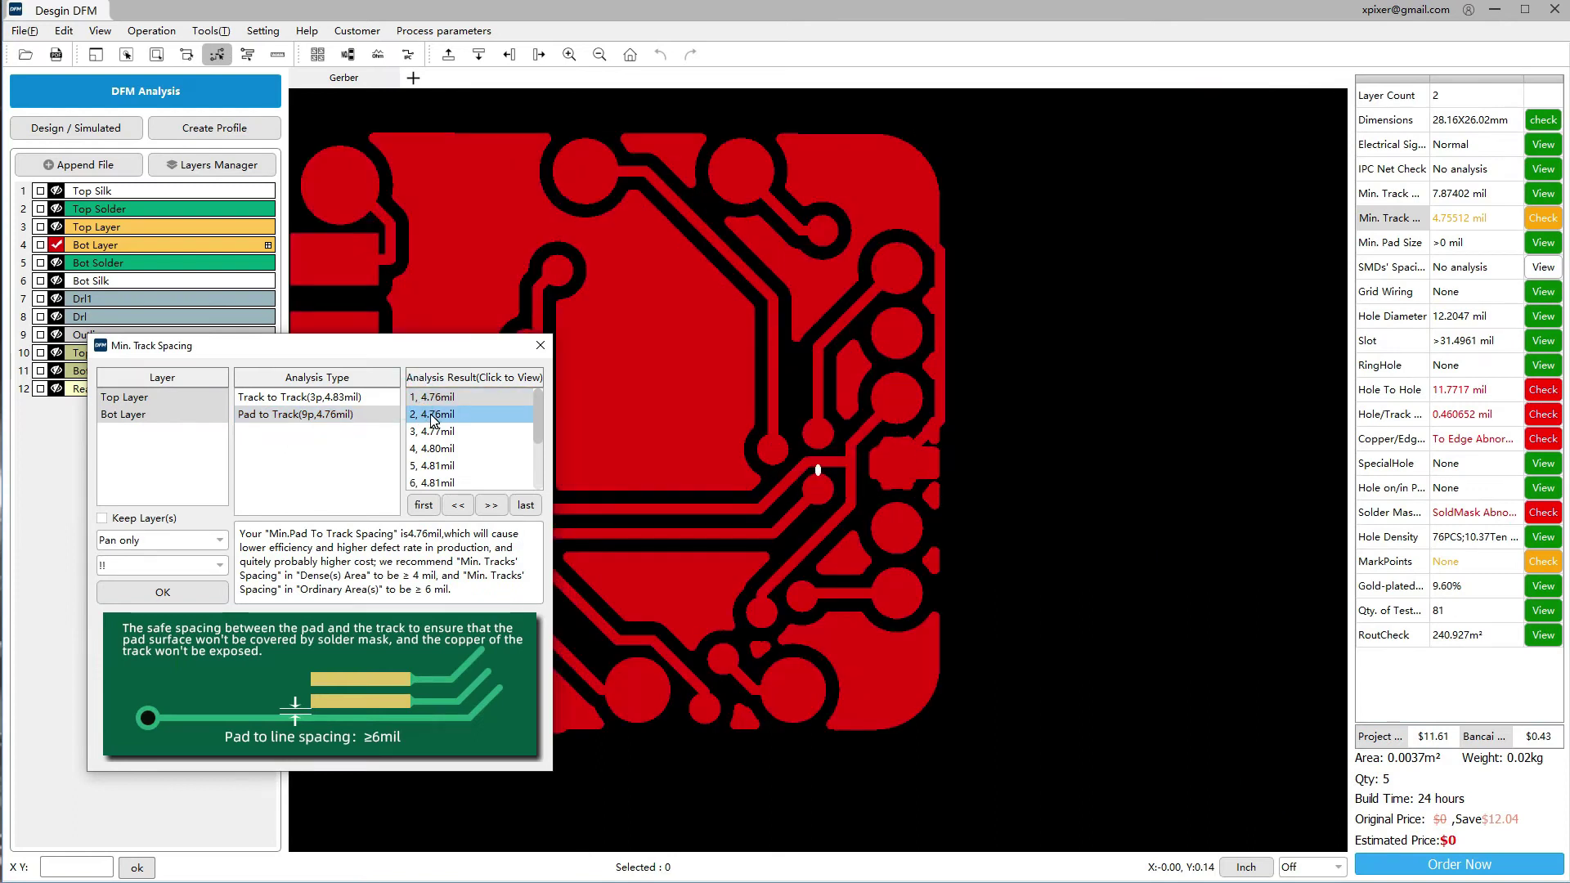
click(442, 432)
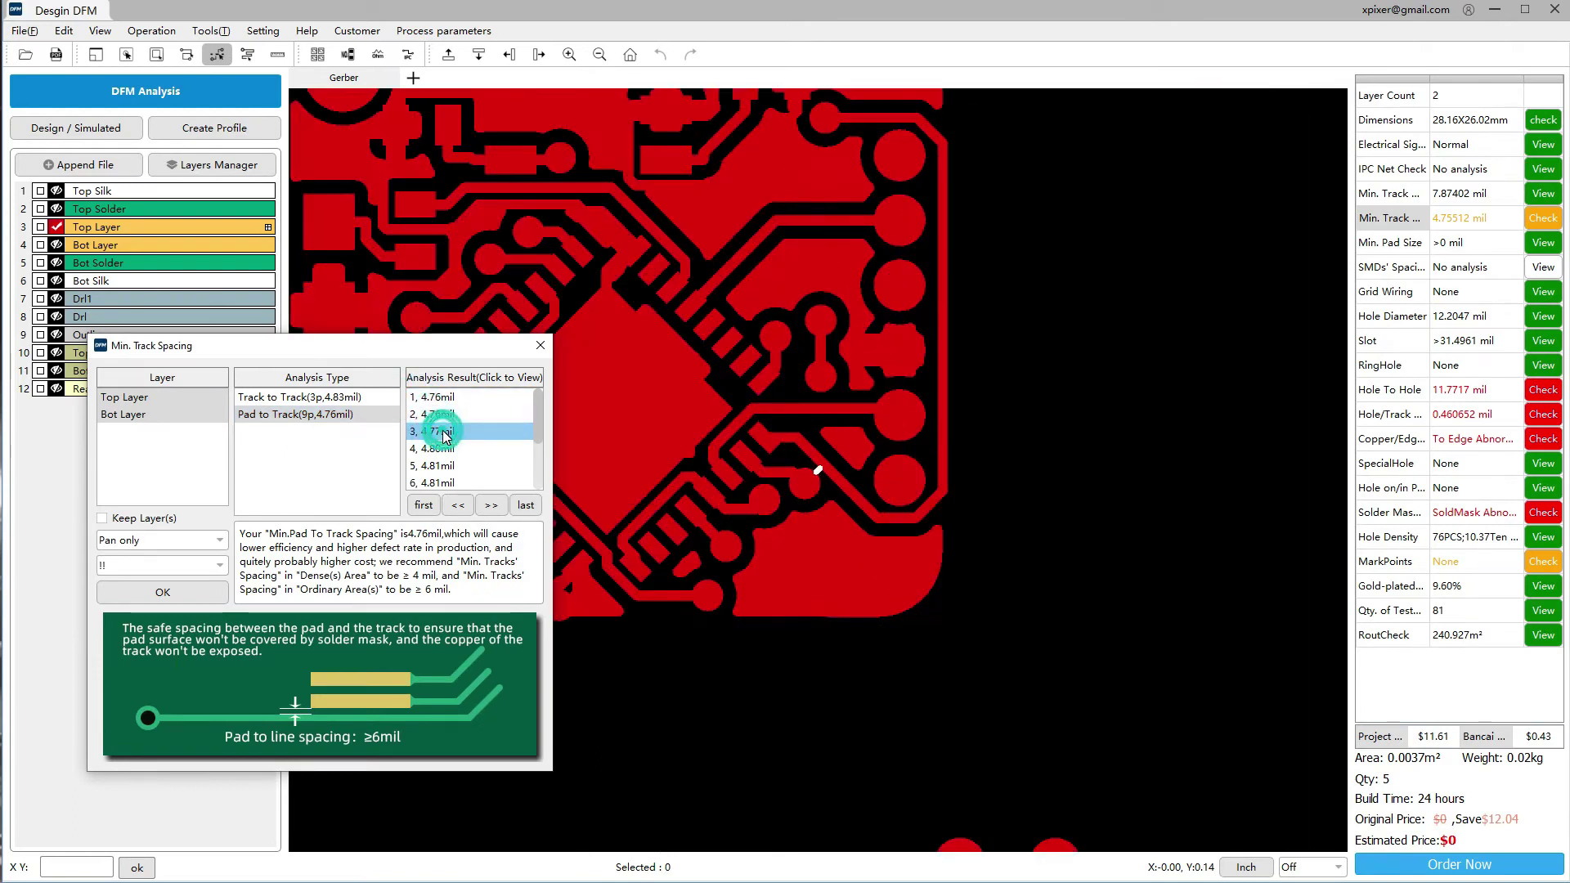
click(442, 449)
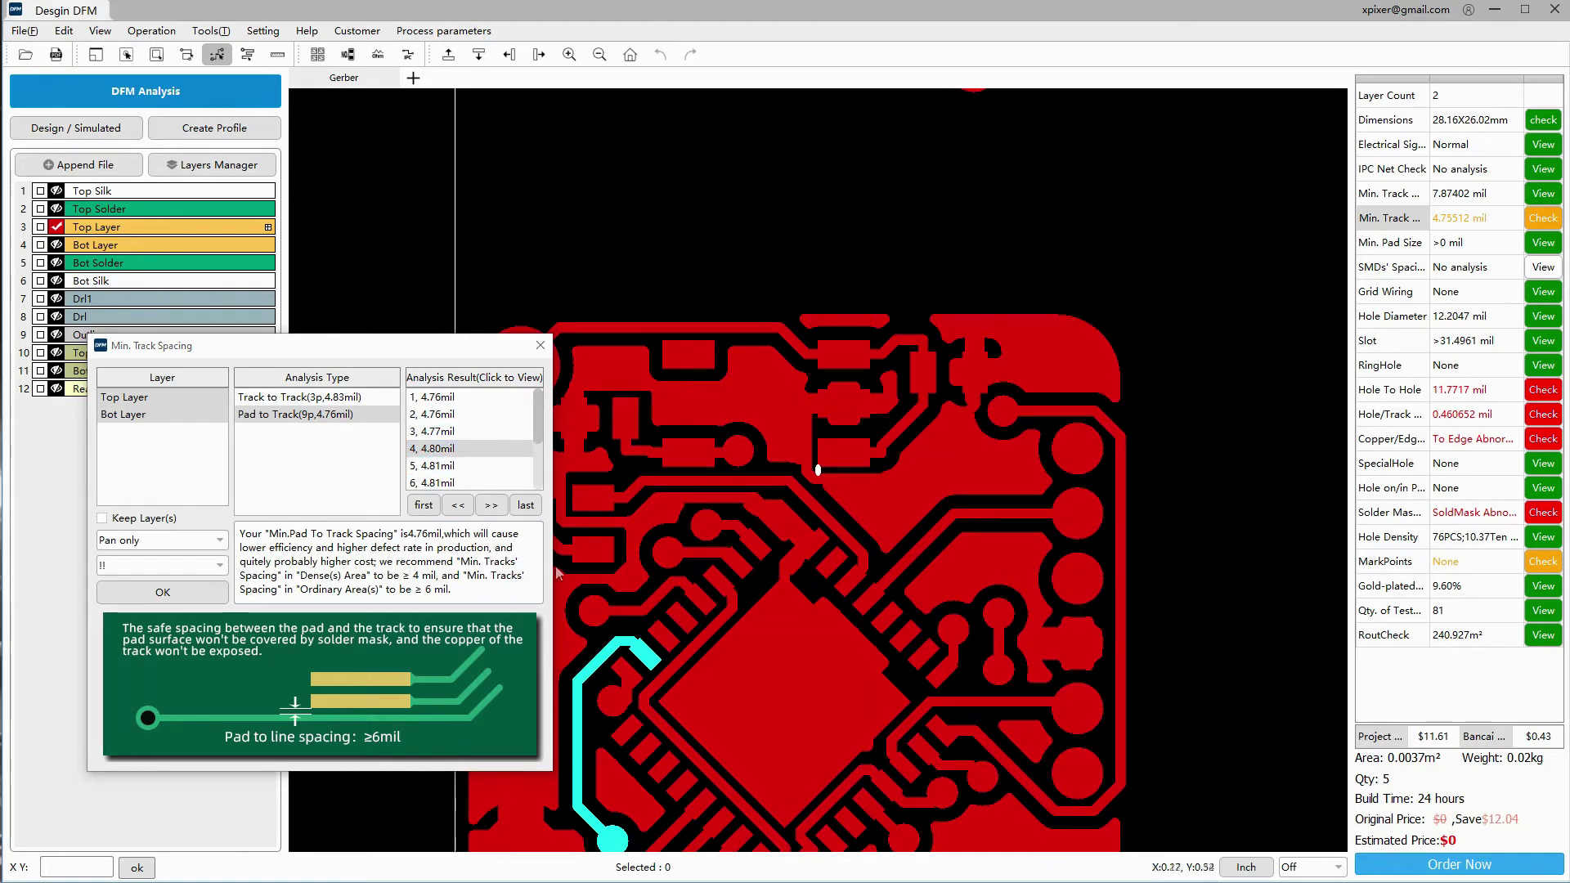
click(540, 347)
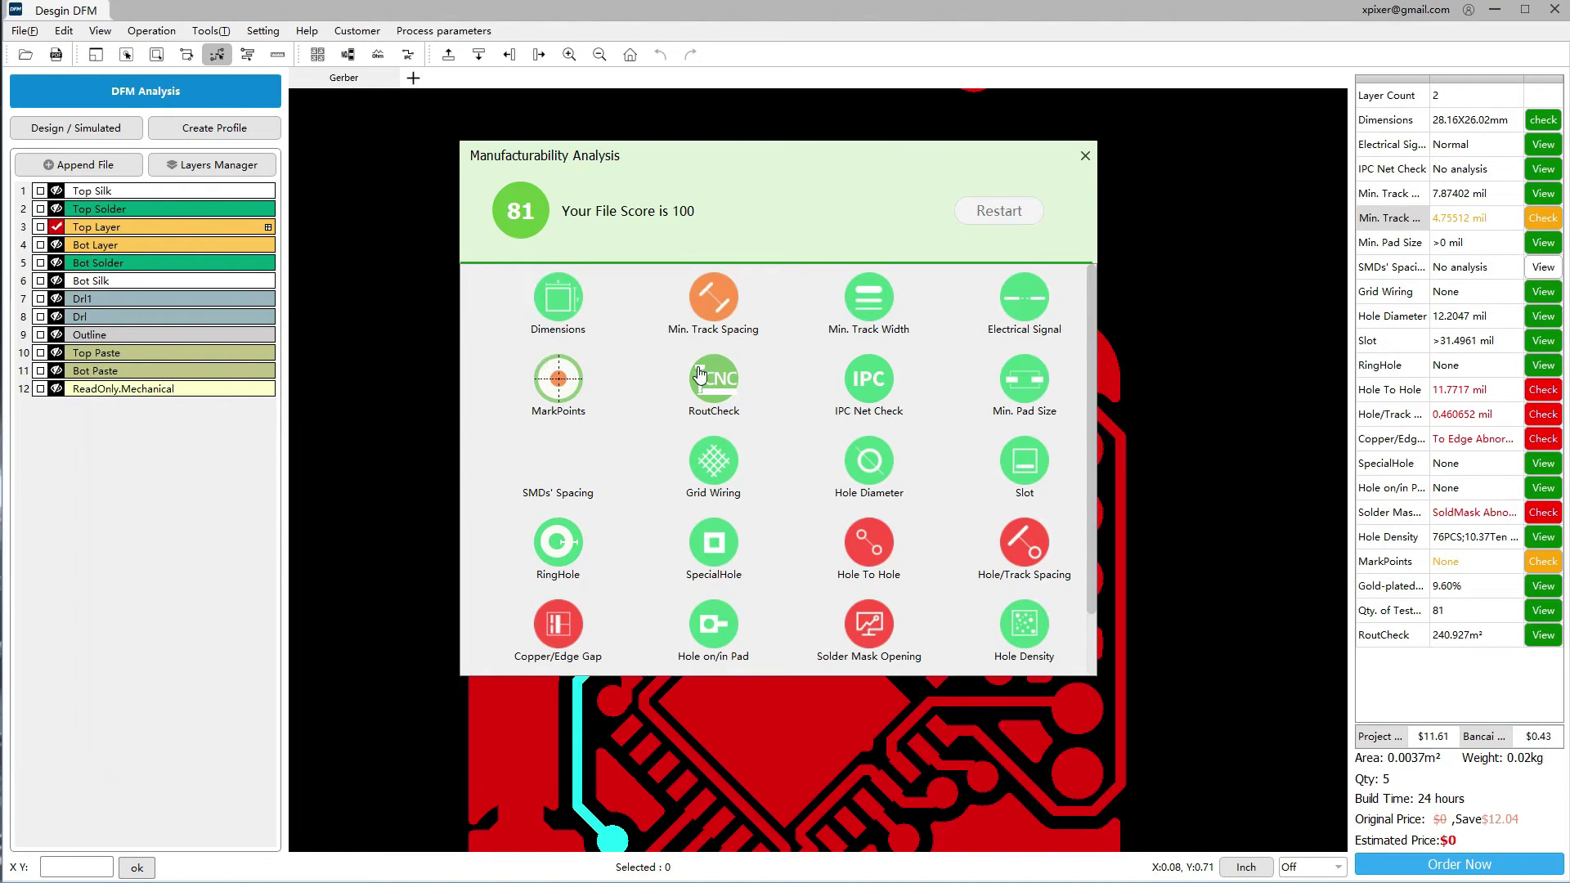
Step through the five Copper/Edge Gap results, then zoom in on the fourth along the board edge
click(553, 626)
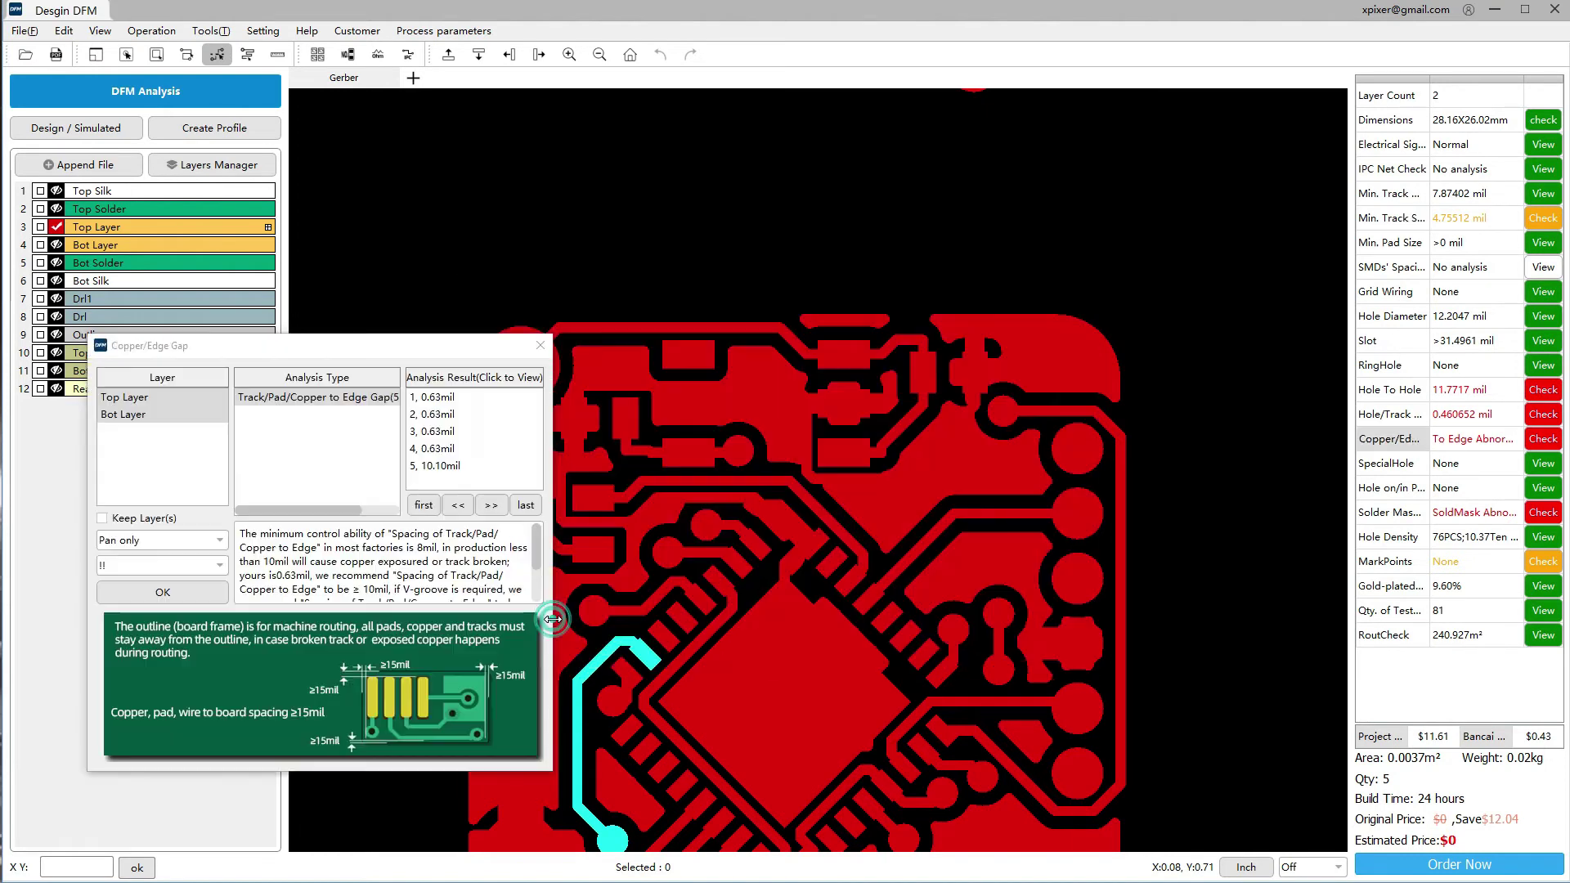
click(440, 401)
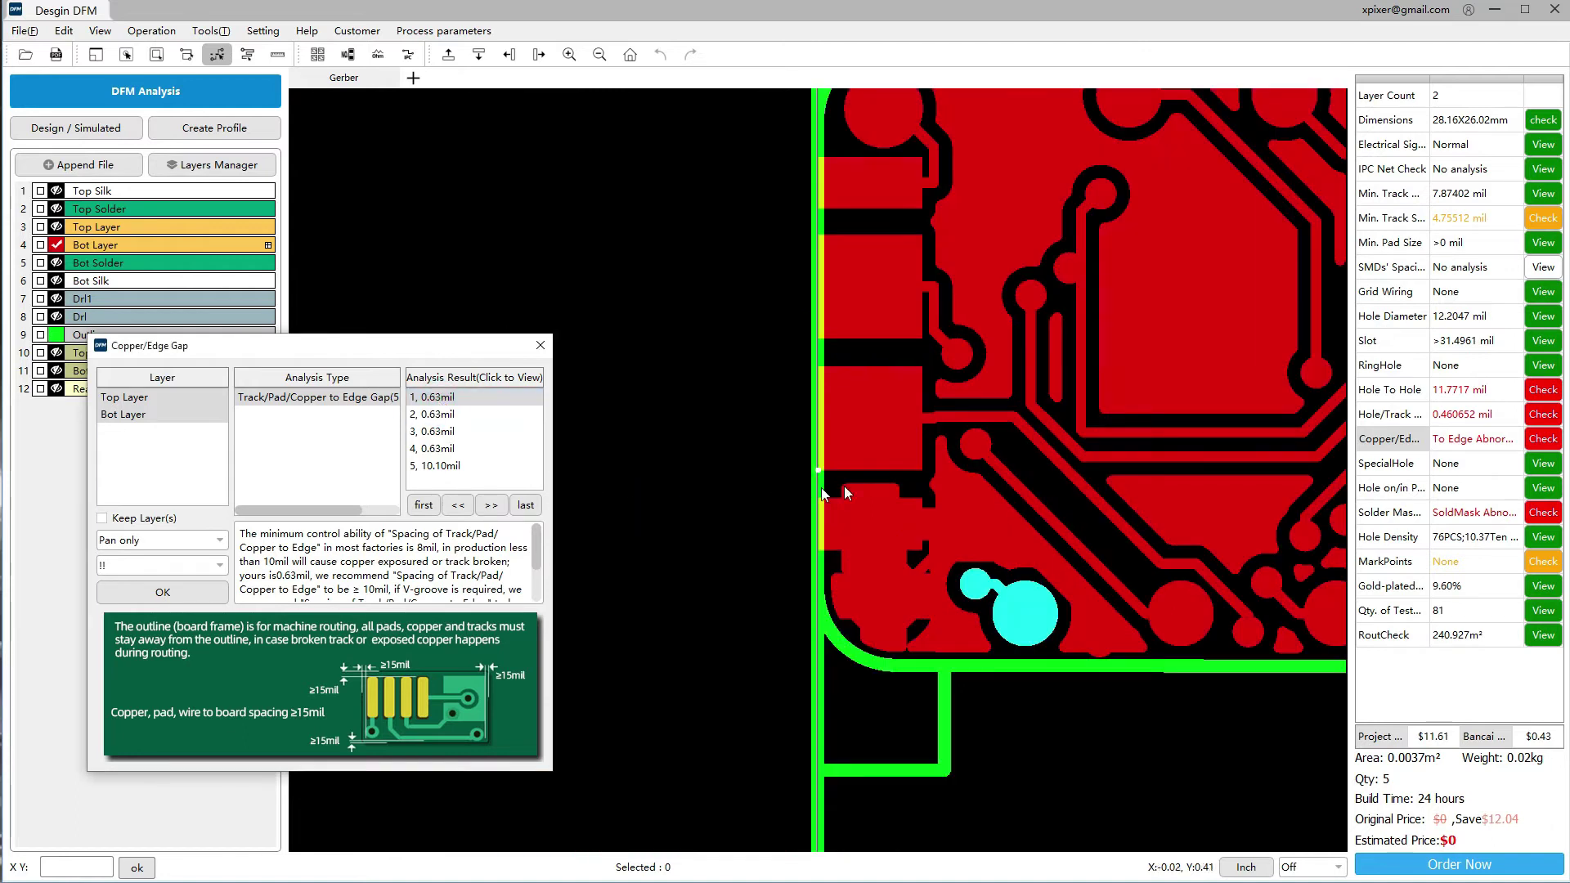
click(482, 416)
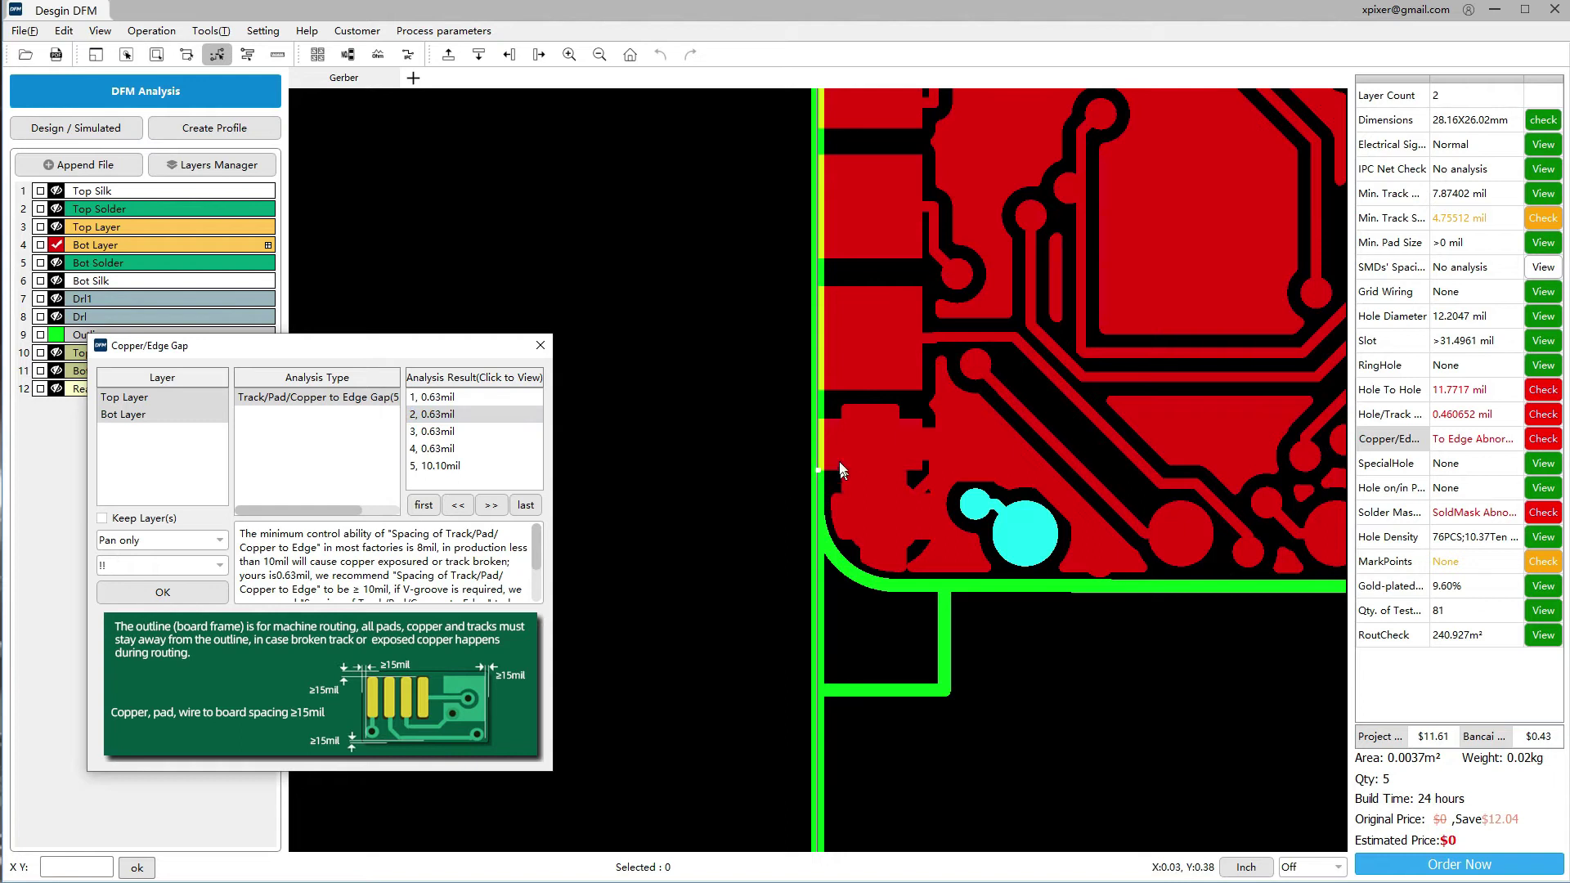
click(479, 441)
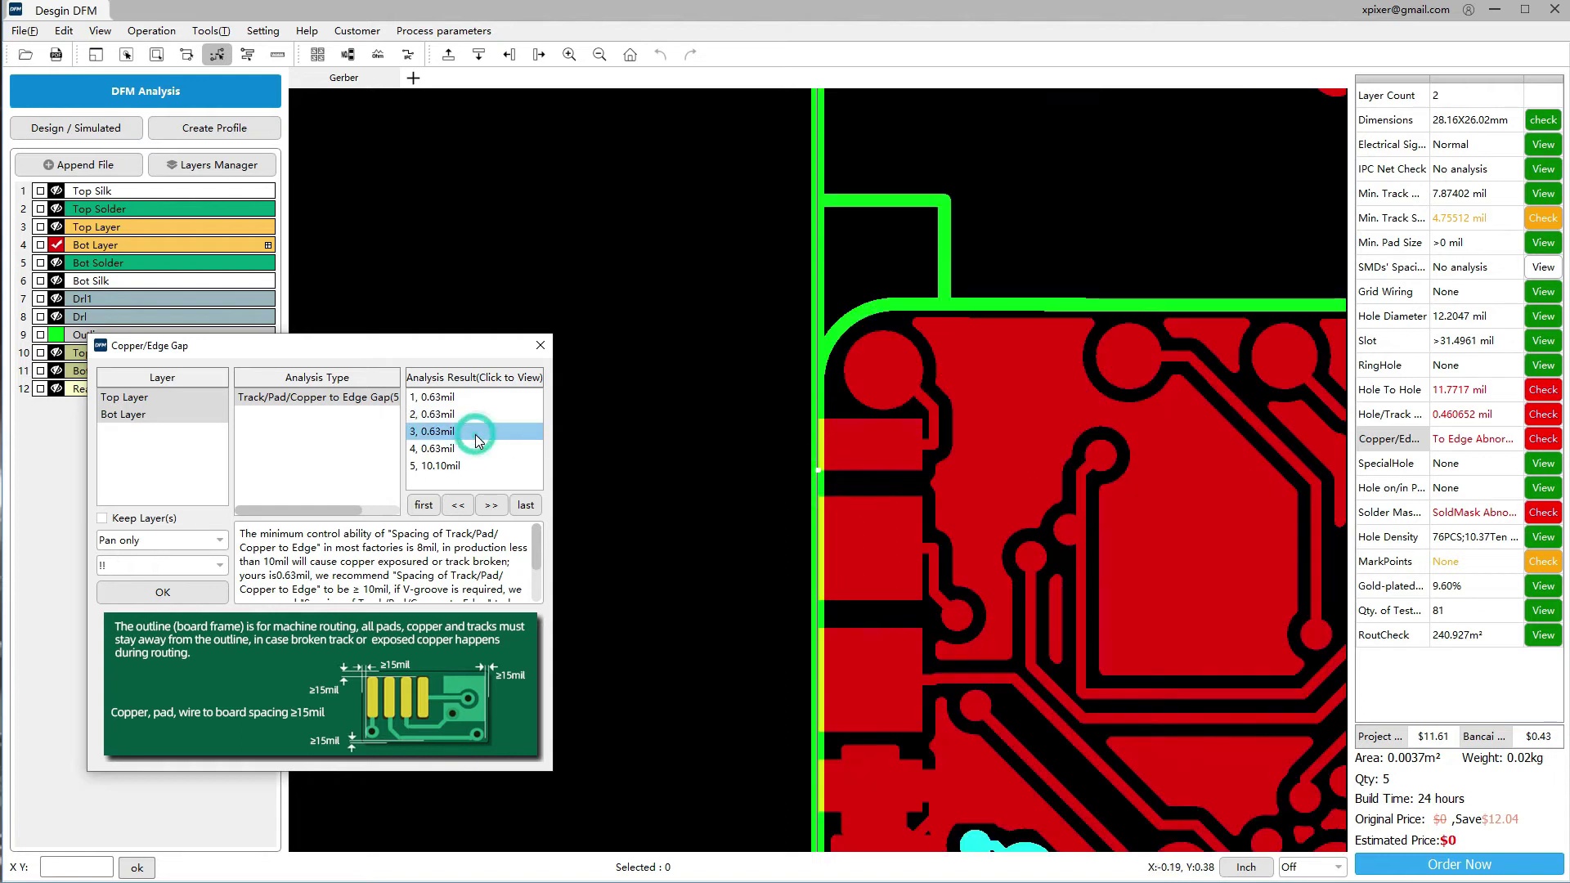
click(468, 447)
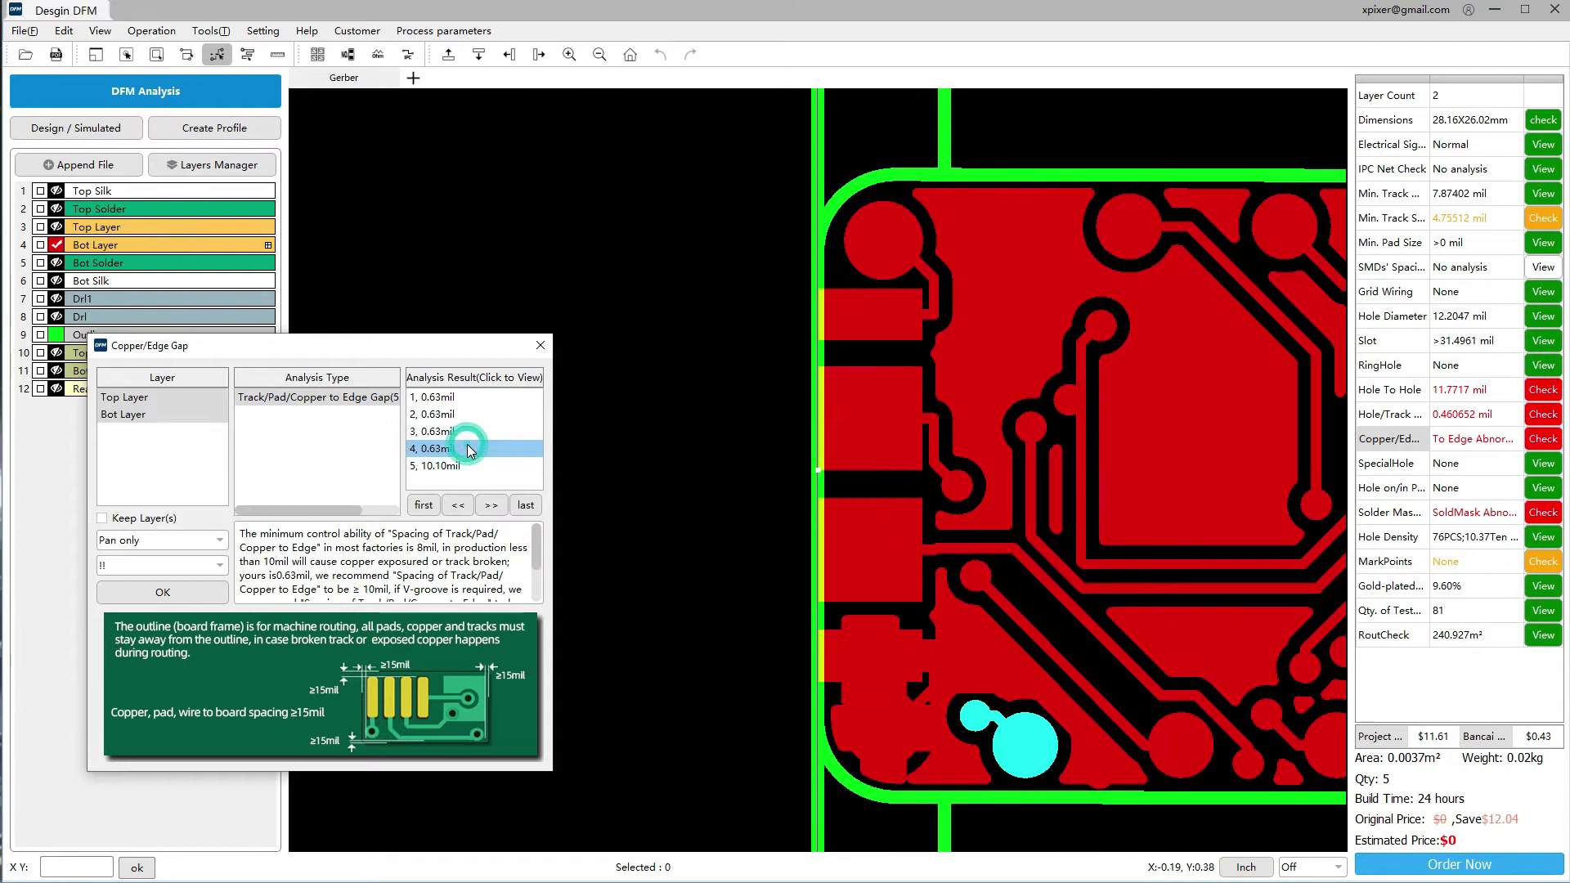
click(467, 465)
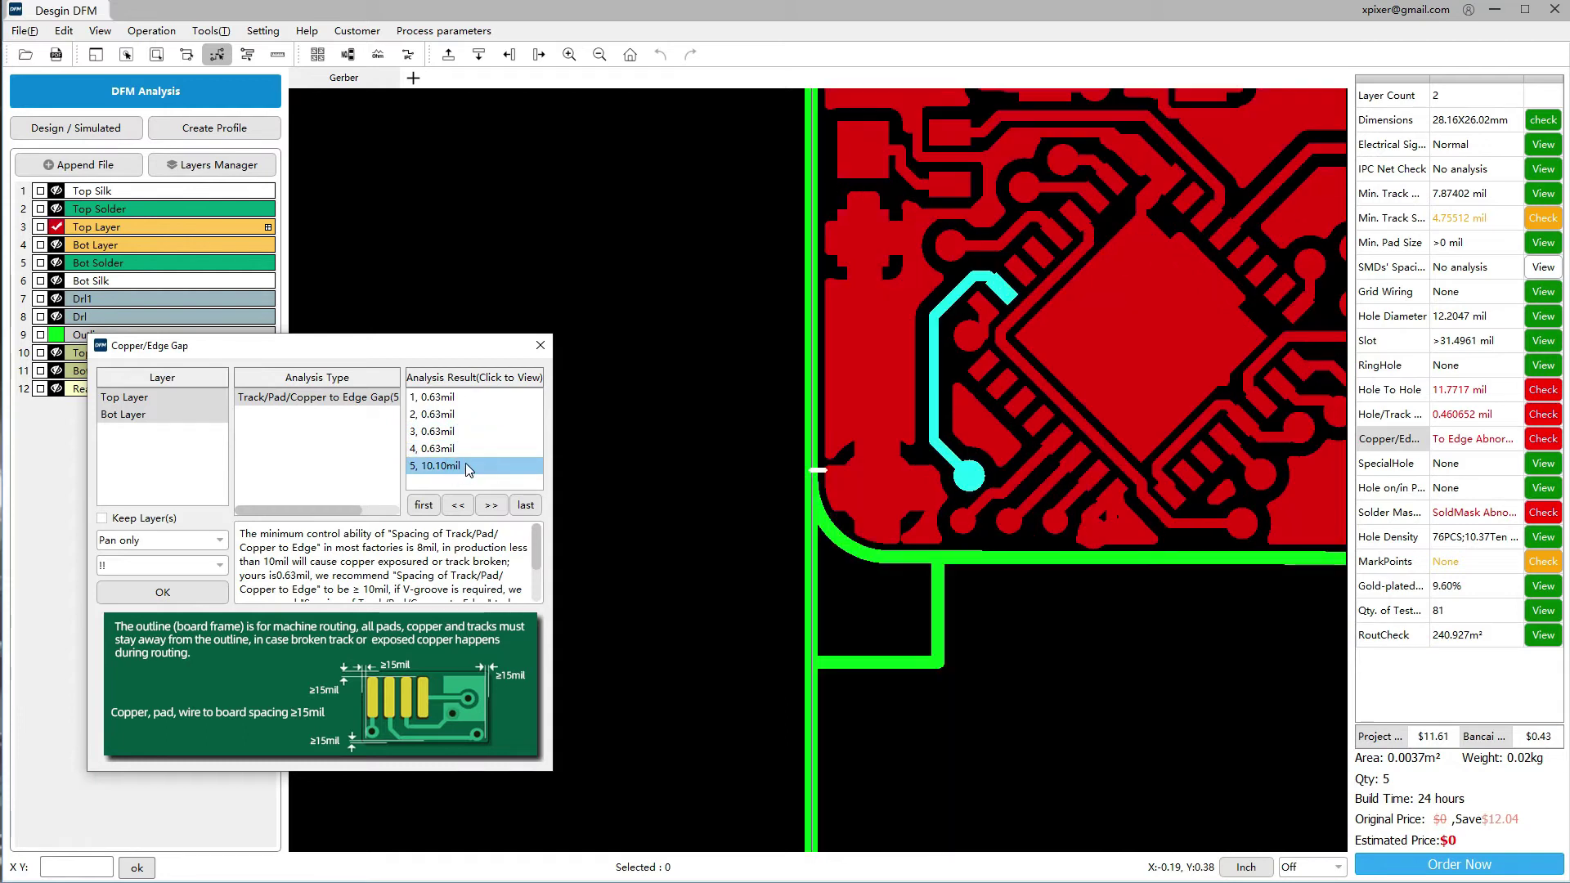
click(466, 447)
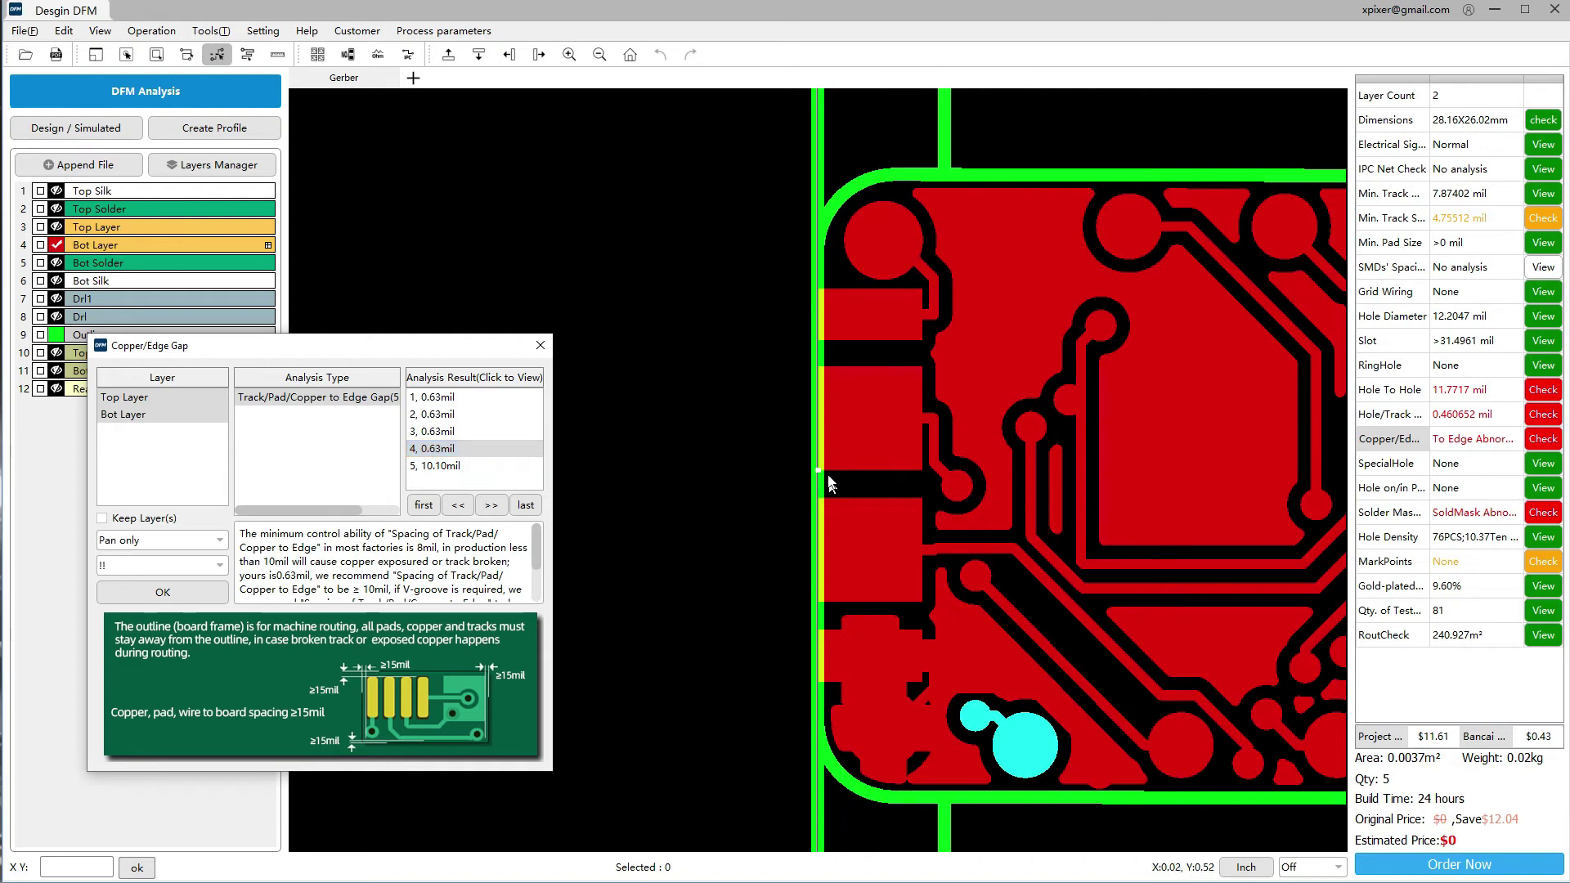
scroll(826, 471, up, 3)
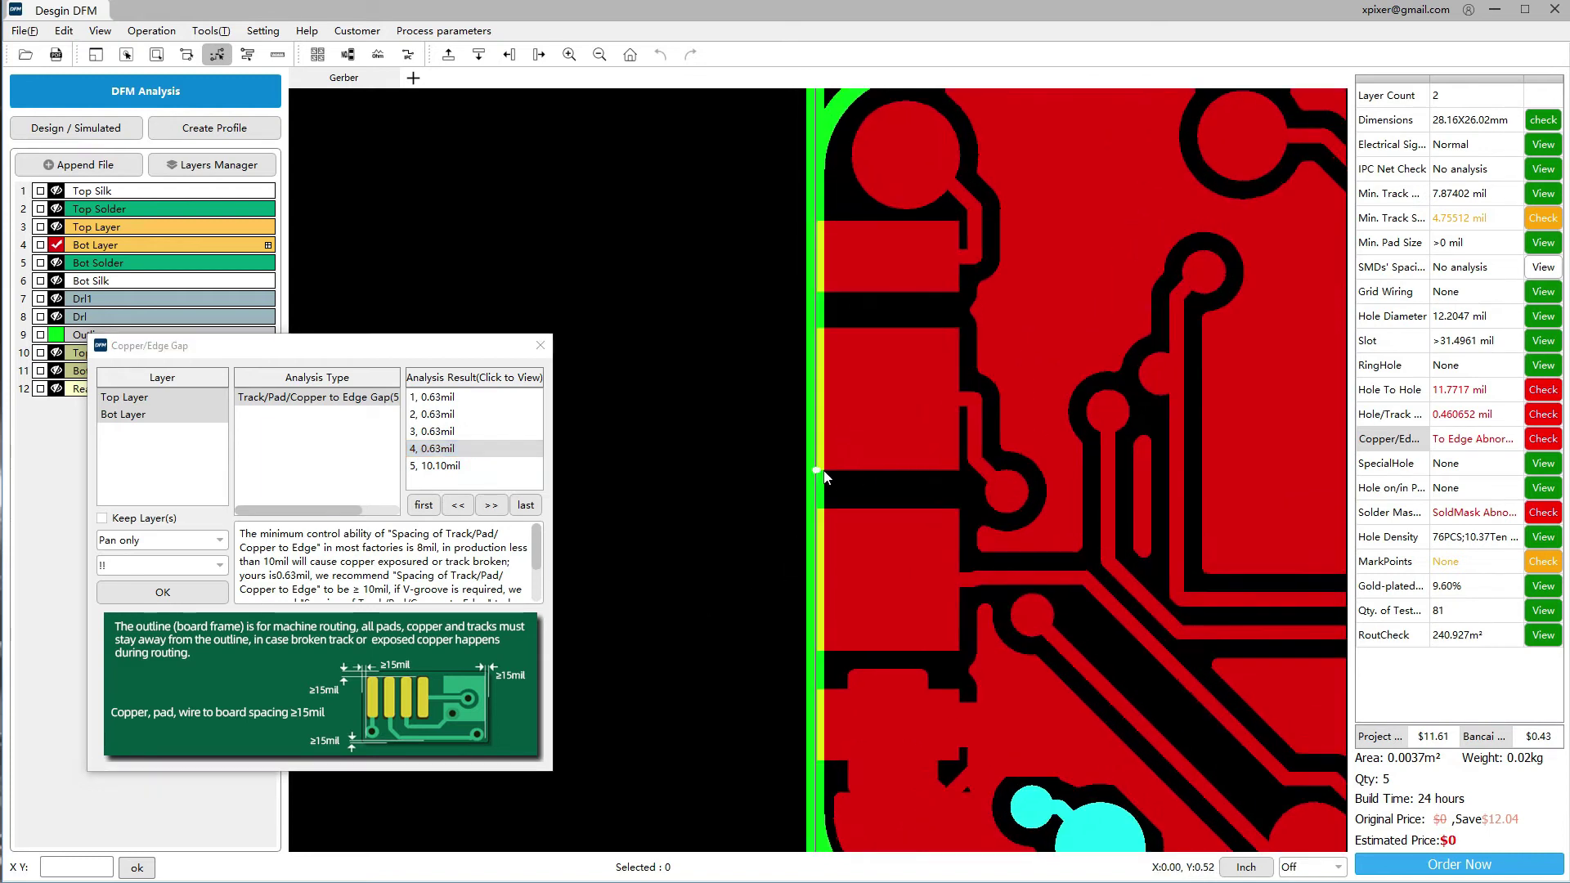
scroll(824, 477, up, 2)
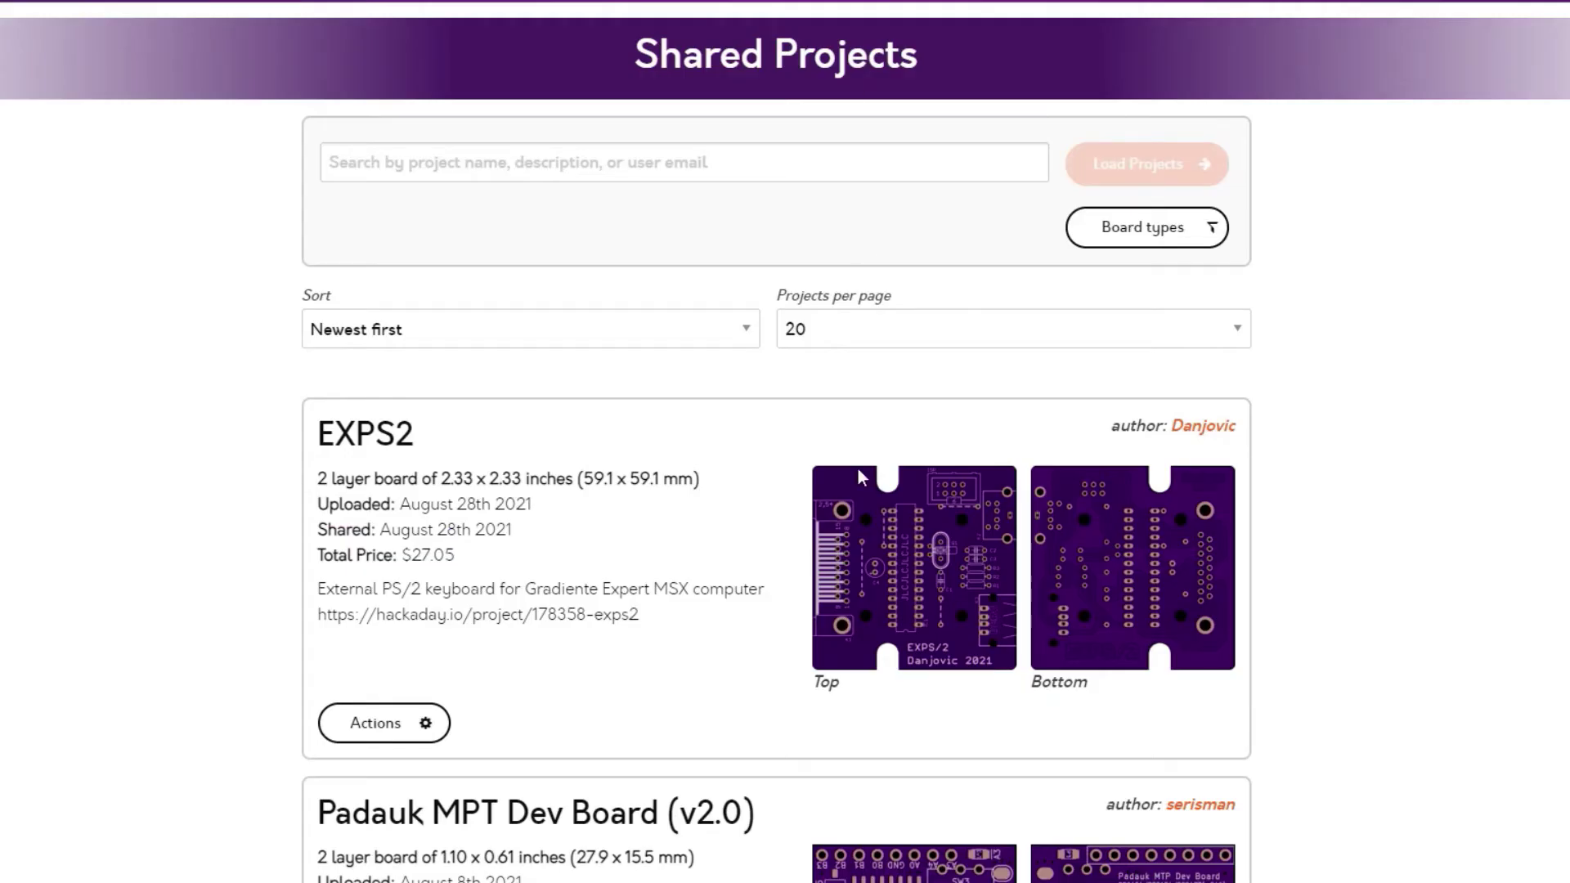
Download the 2-layer 3.74 x 2.12 inch Conductance monitor board from OSH Park's shared projects
scroll(859, 491, down, 12)
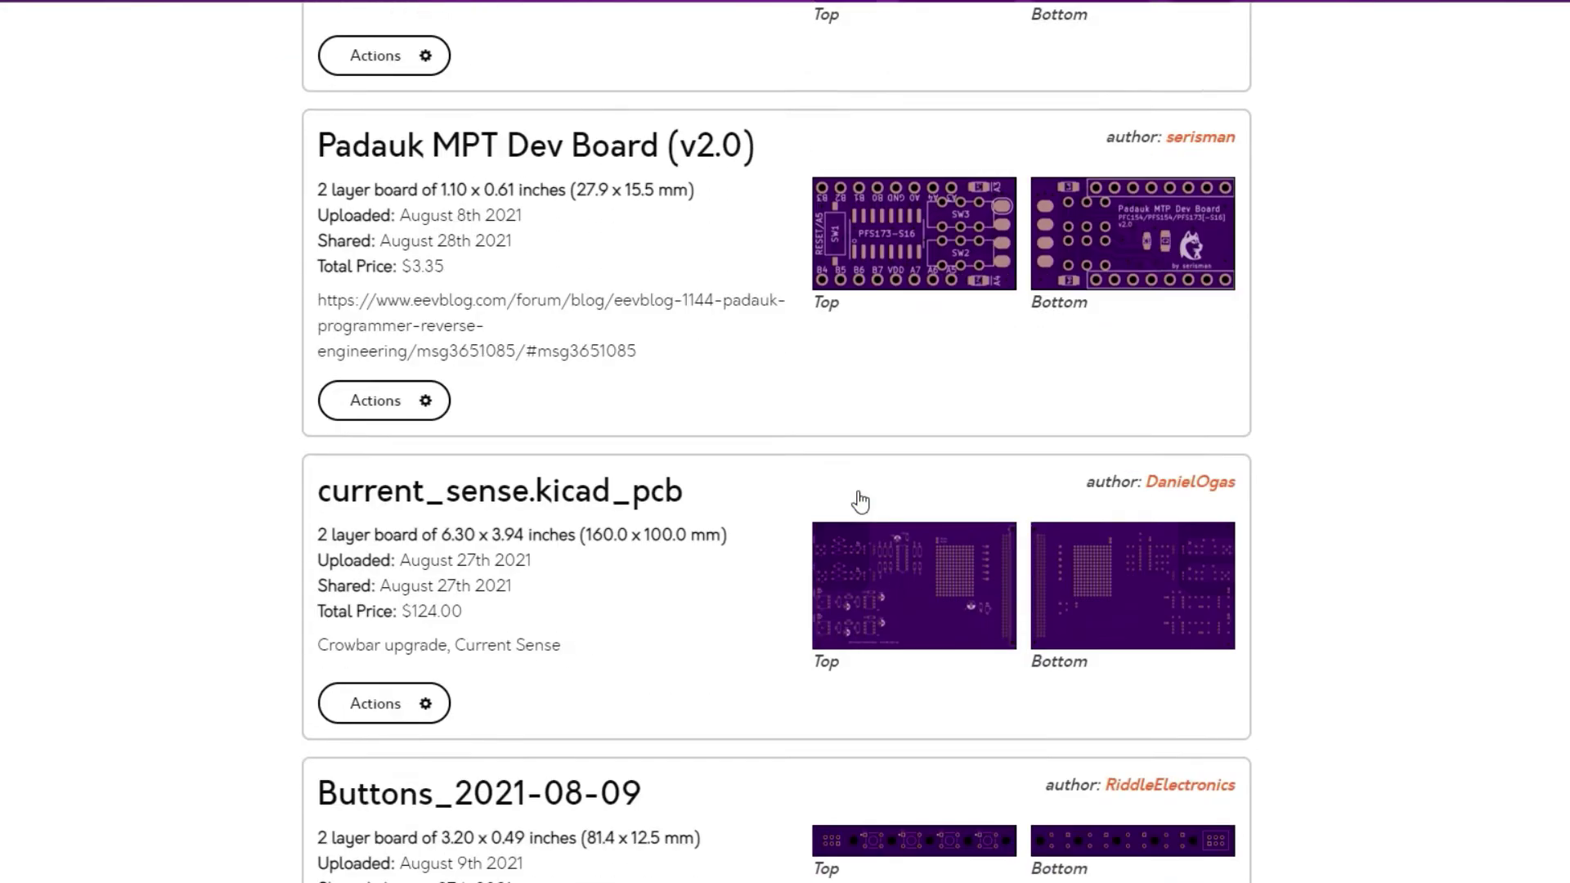
scroll(860, 500, down, 10)
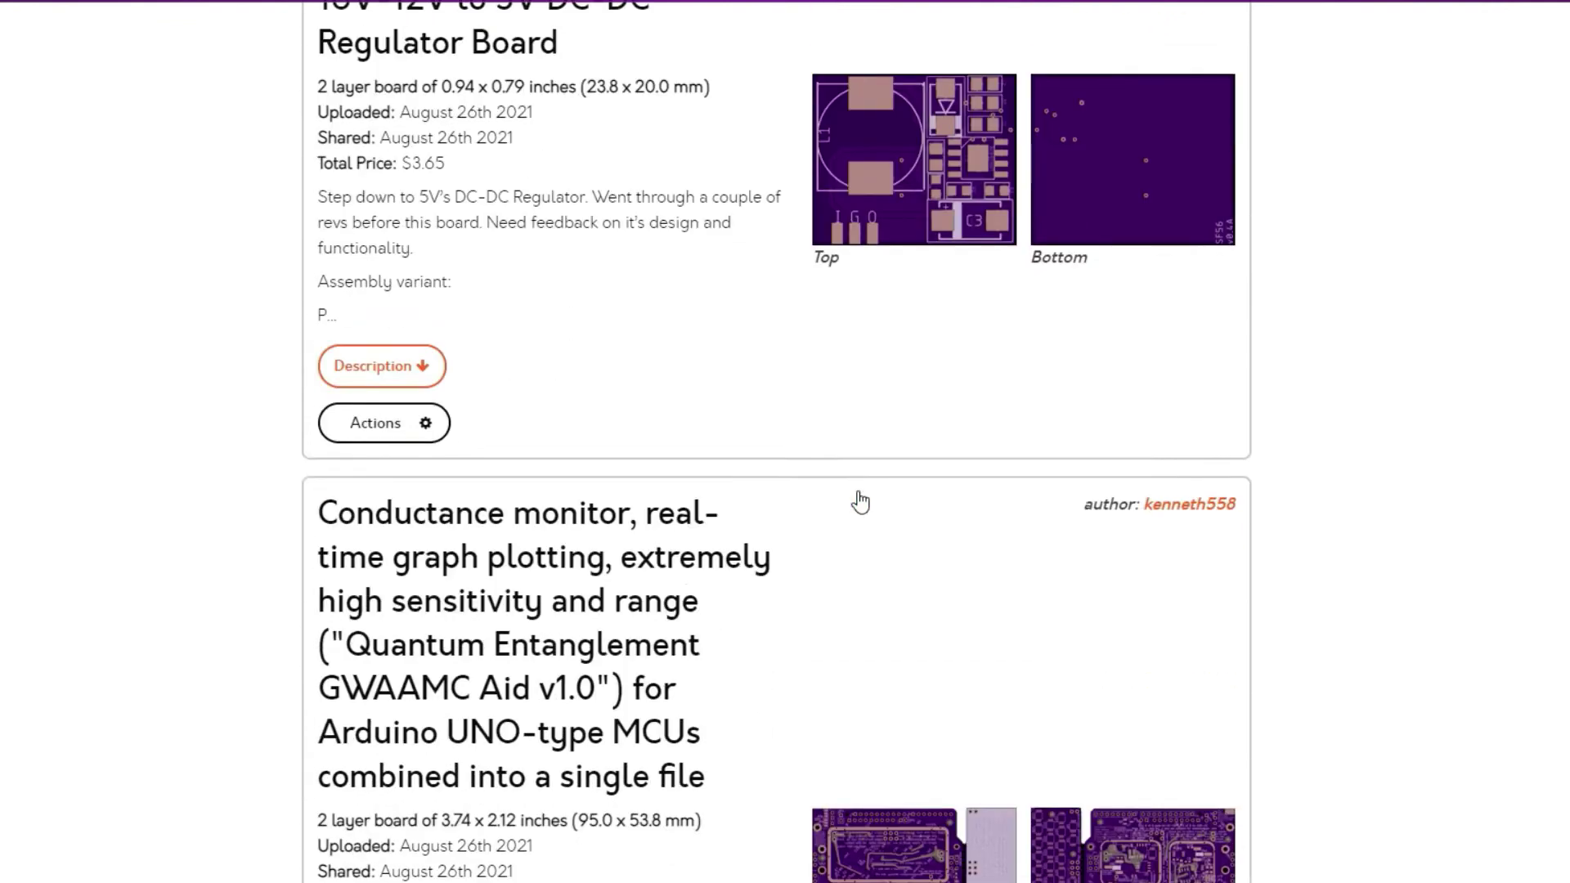
scroll(860, 500, down, 1)
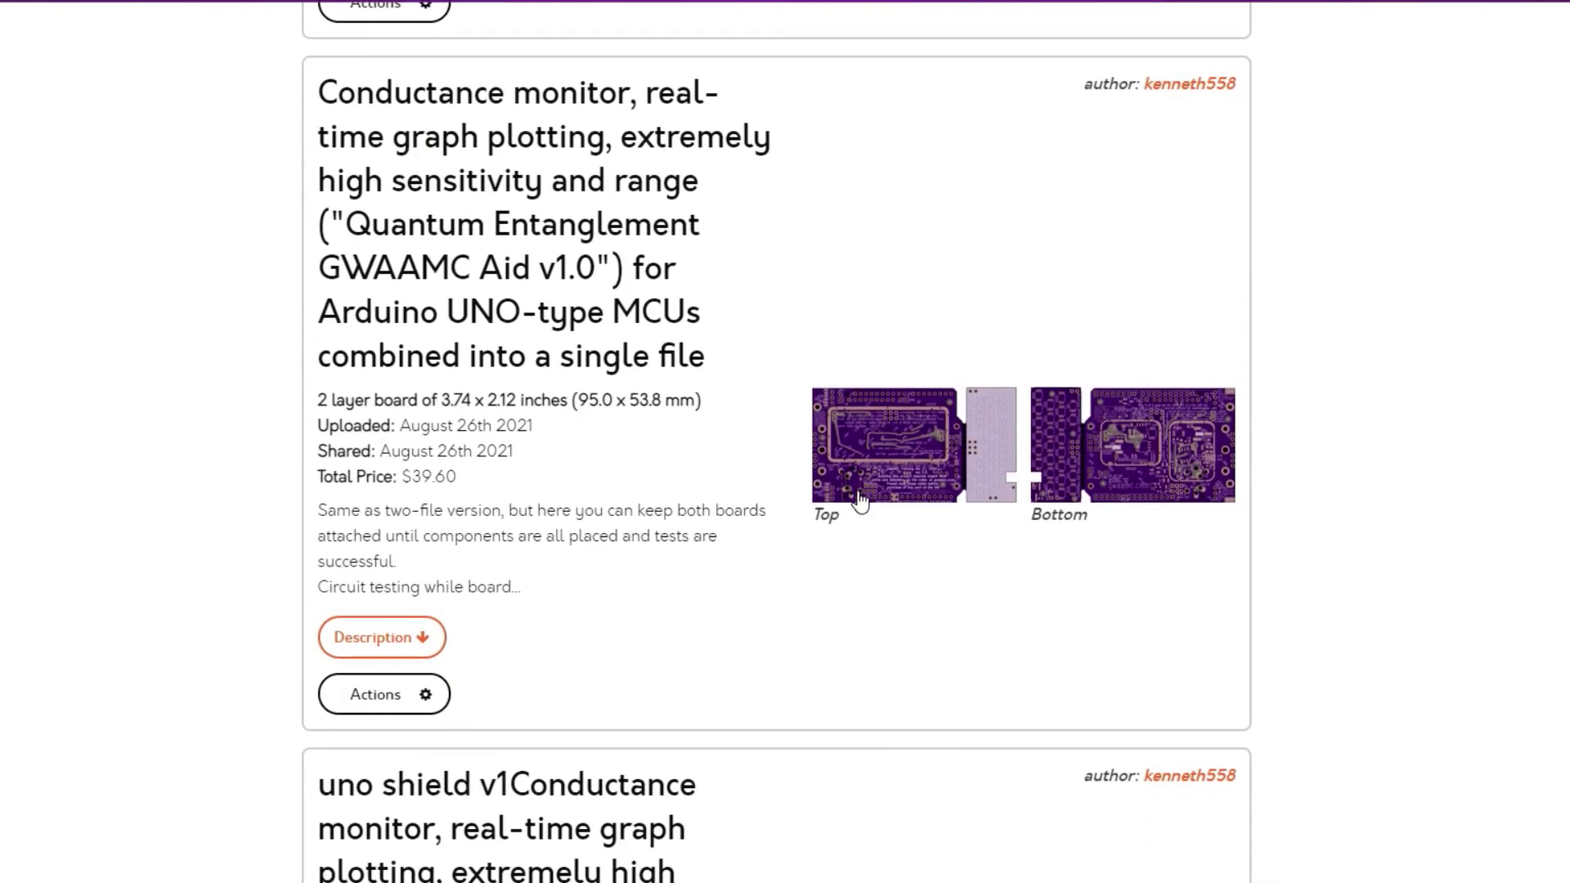
mouse_move(391, 695)
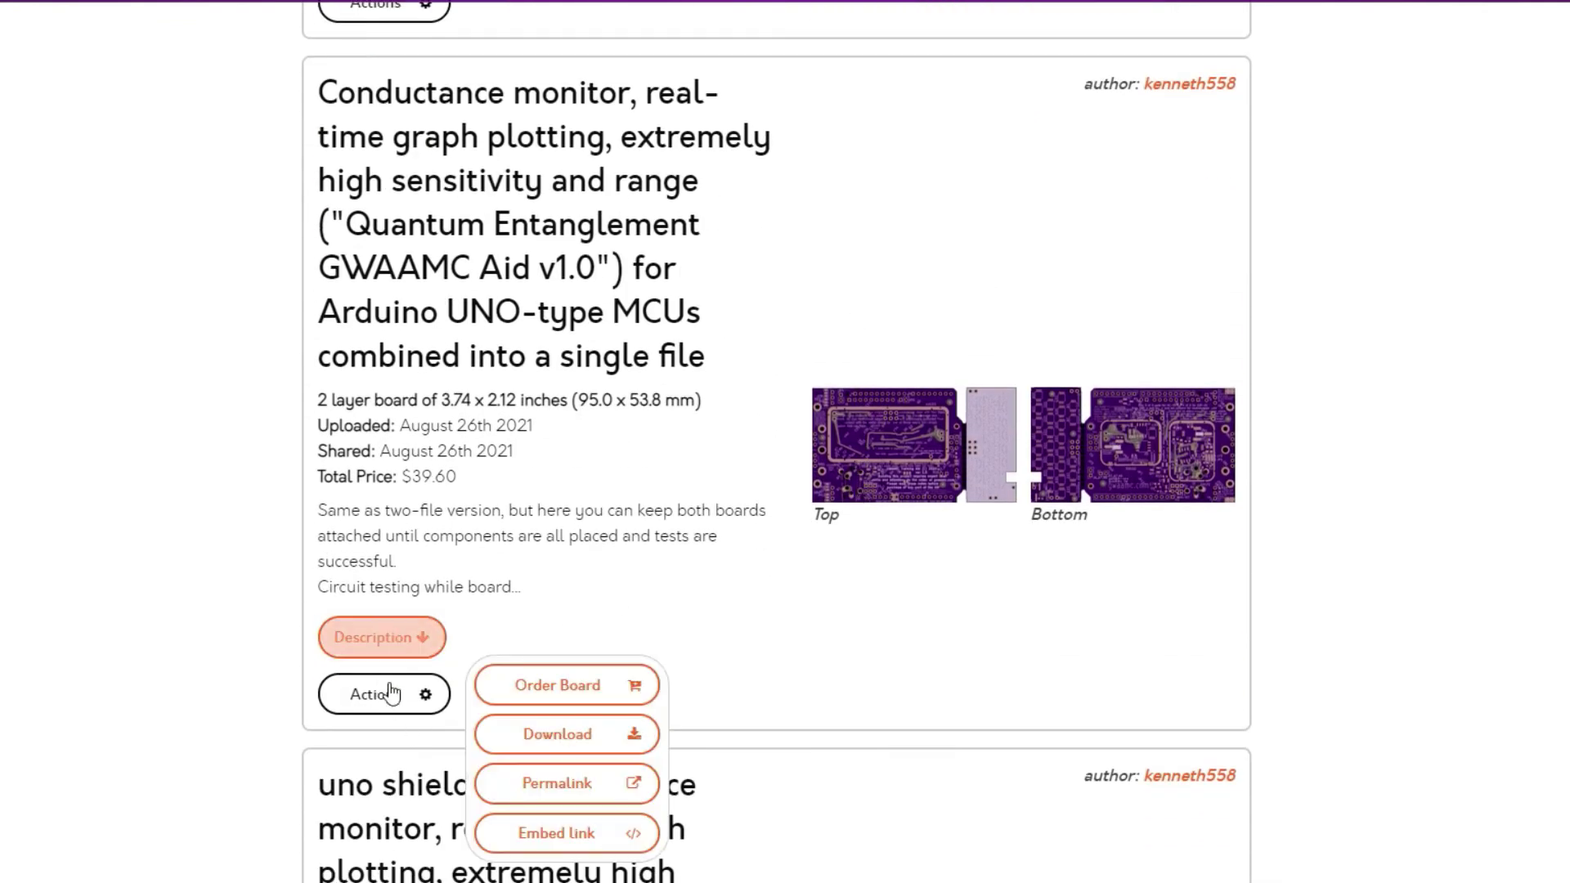
click(573, 746)
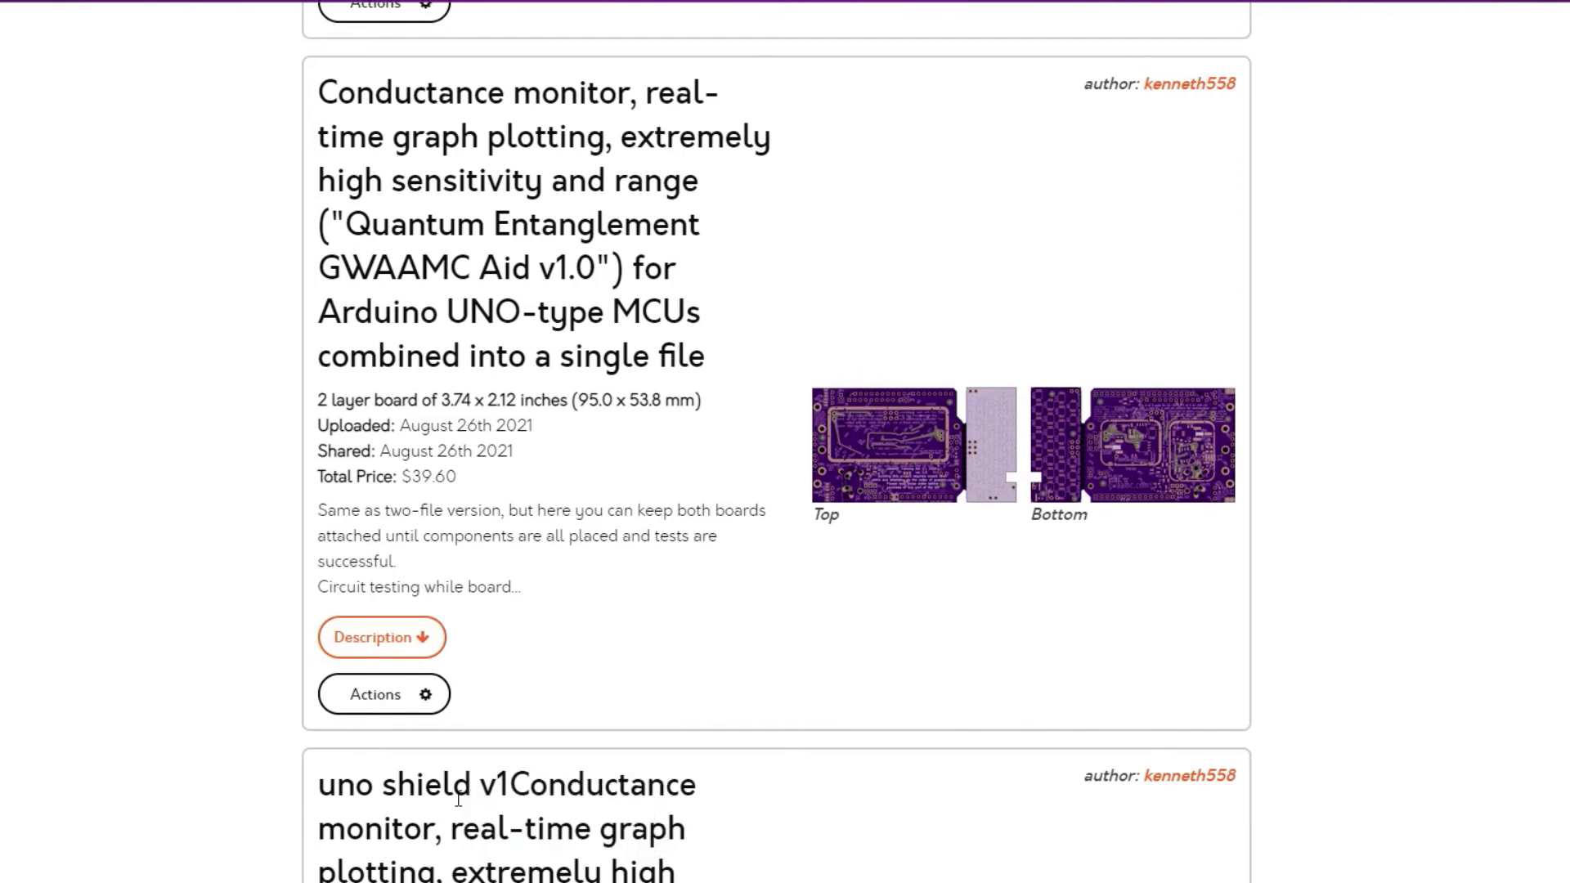
key(alt+Tab)
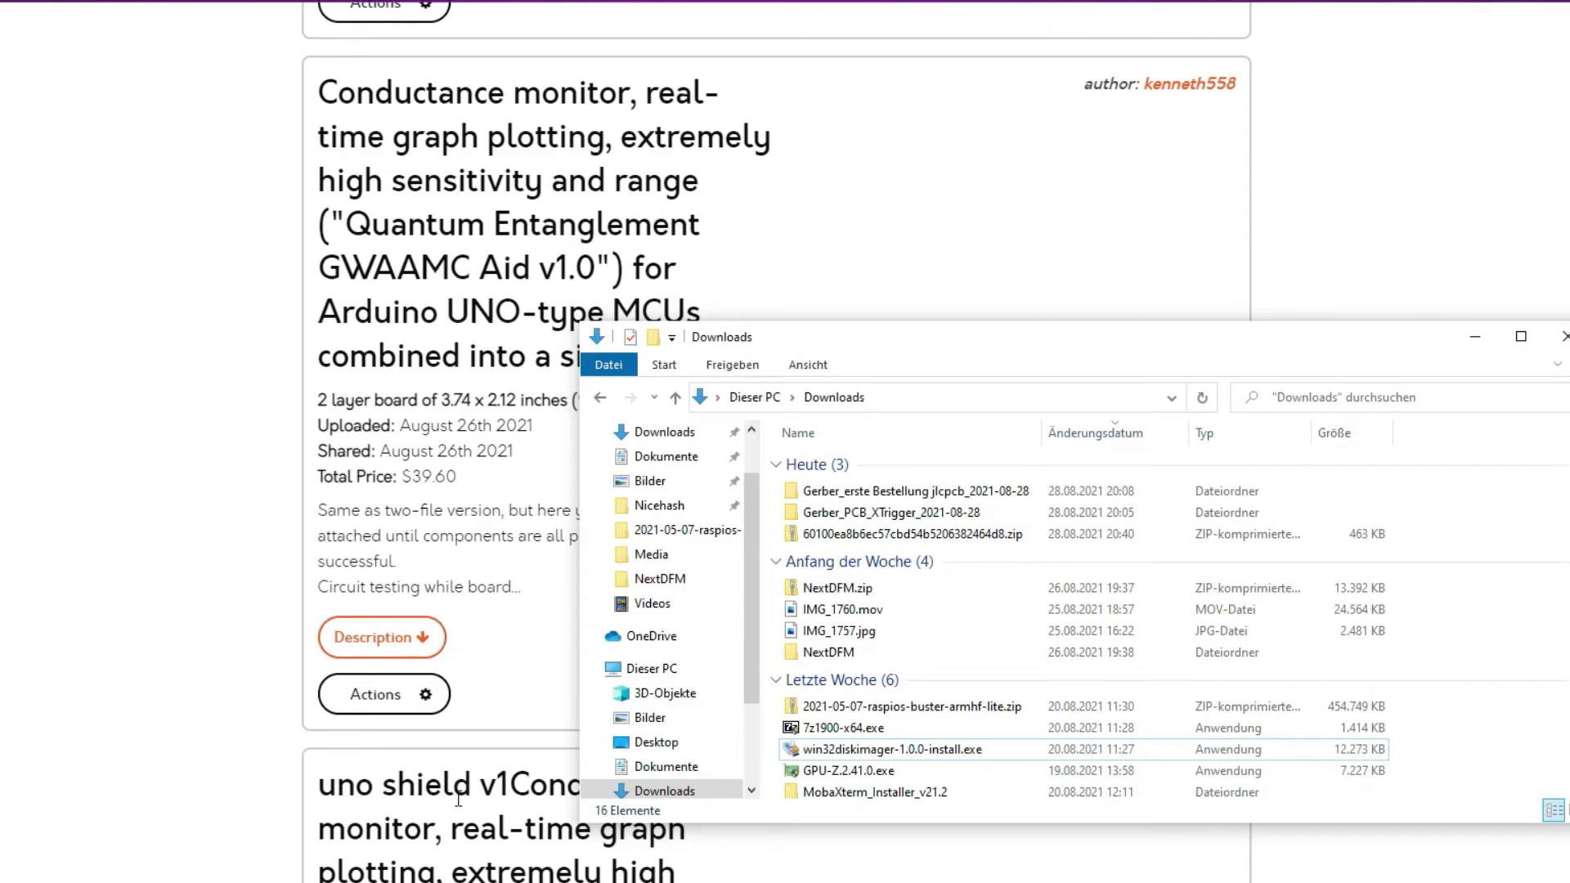
Extract the downloaded zip with 7-Zip into a folder named after it in Downloads
click(900, 536)
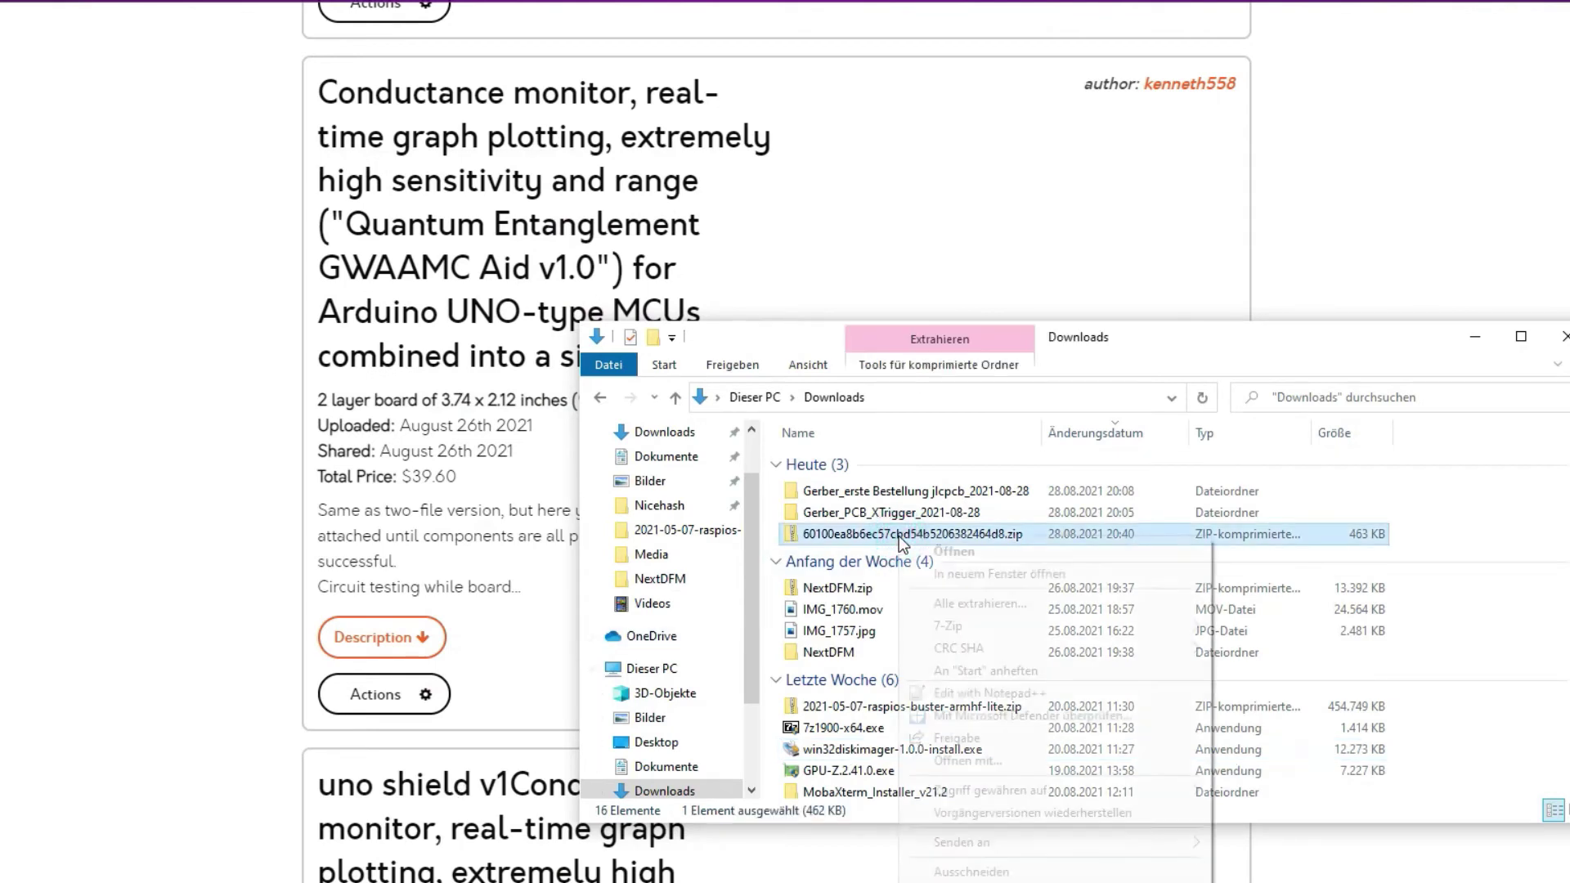
right_click(899, 537)
mouse_move(1083, 630)
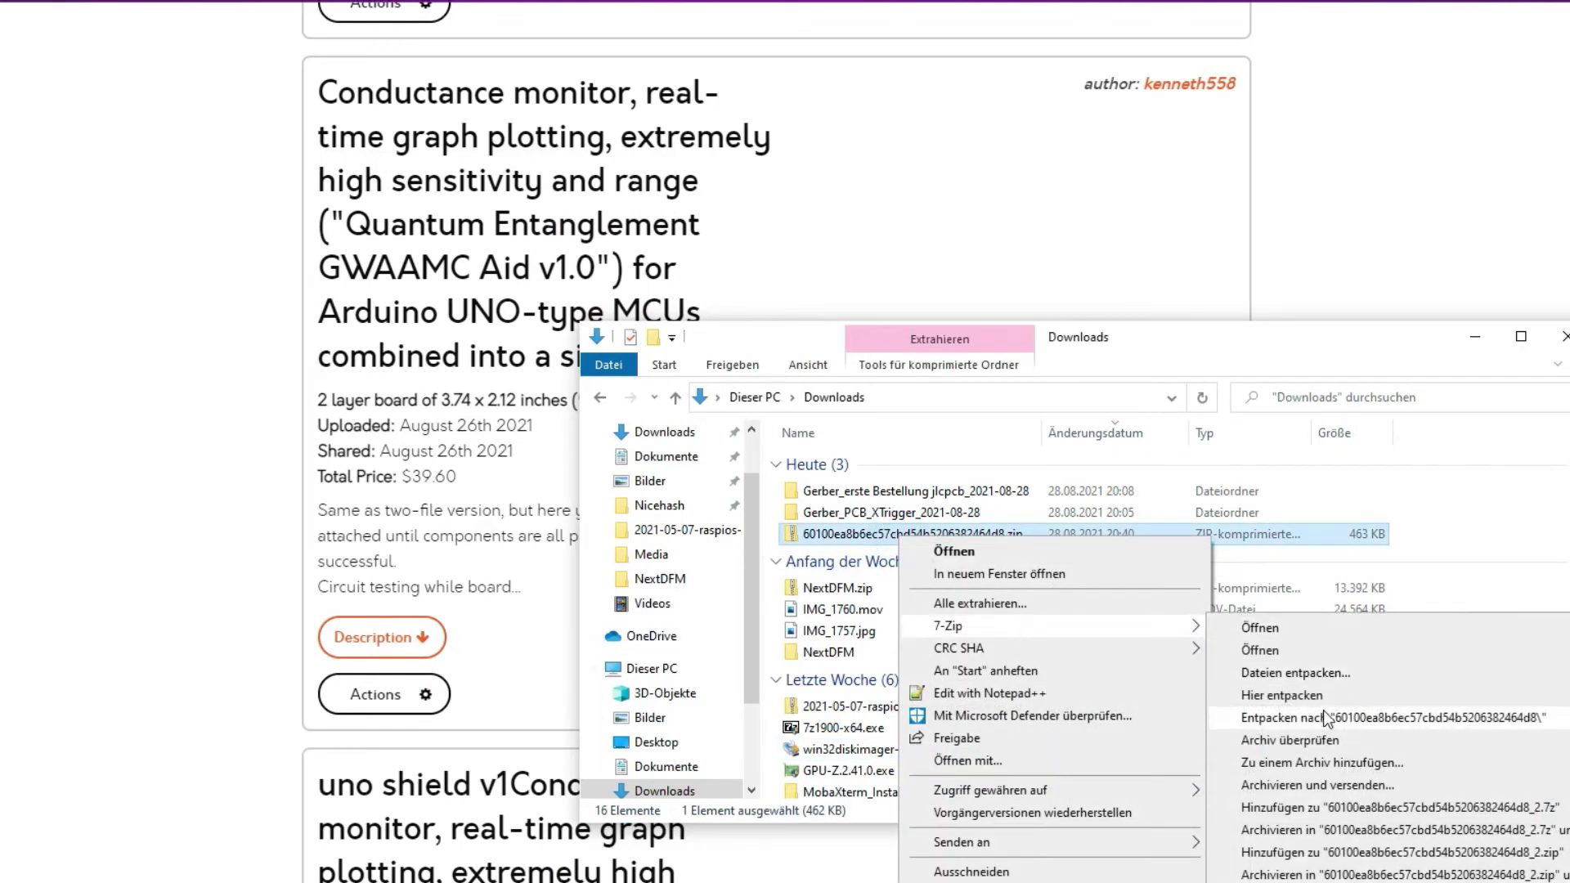
click(1320, 719)
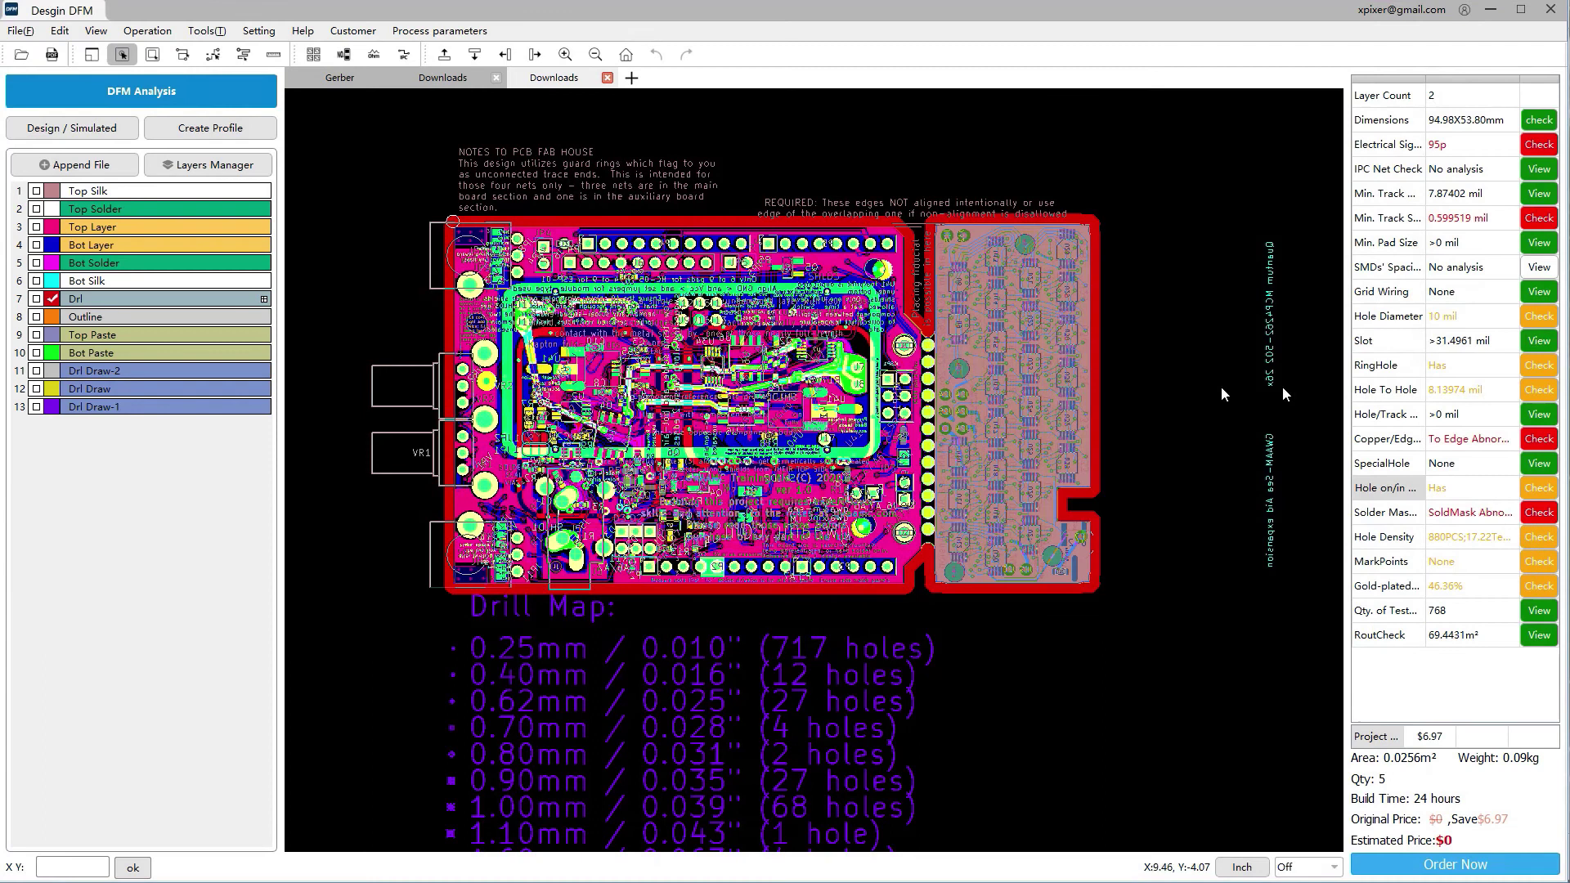
Run the DFM analysis (score 72) and show the first Electrical Signal breakage-line result
click(185, 91)
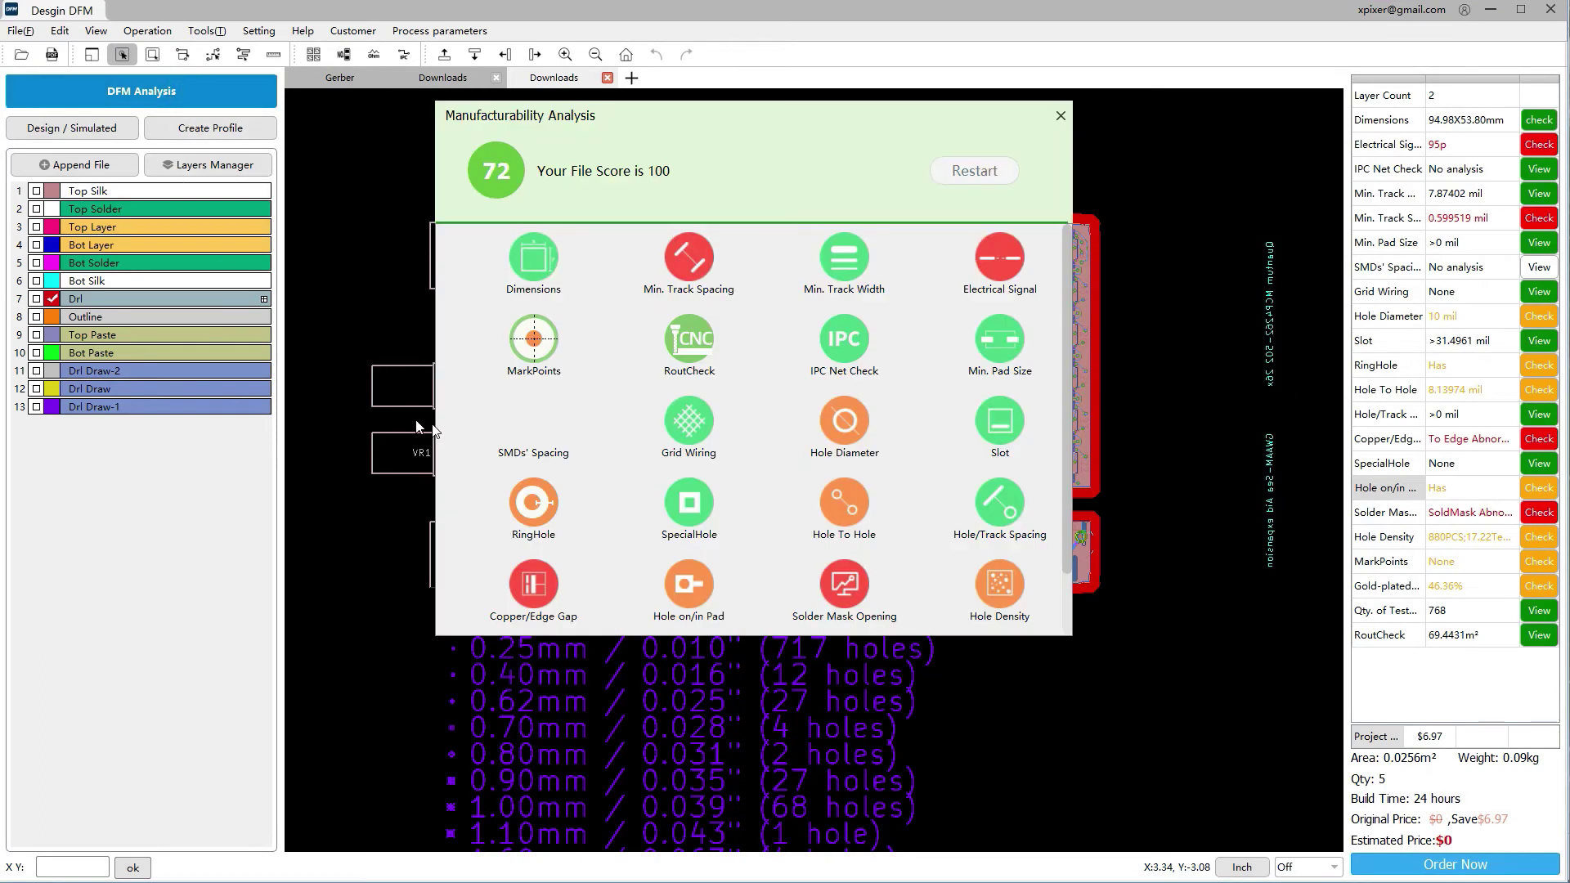
click(1002, 258)
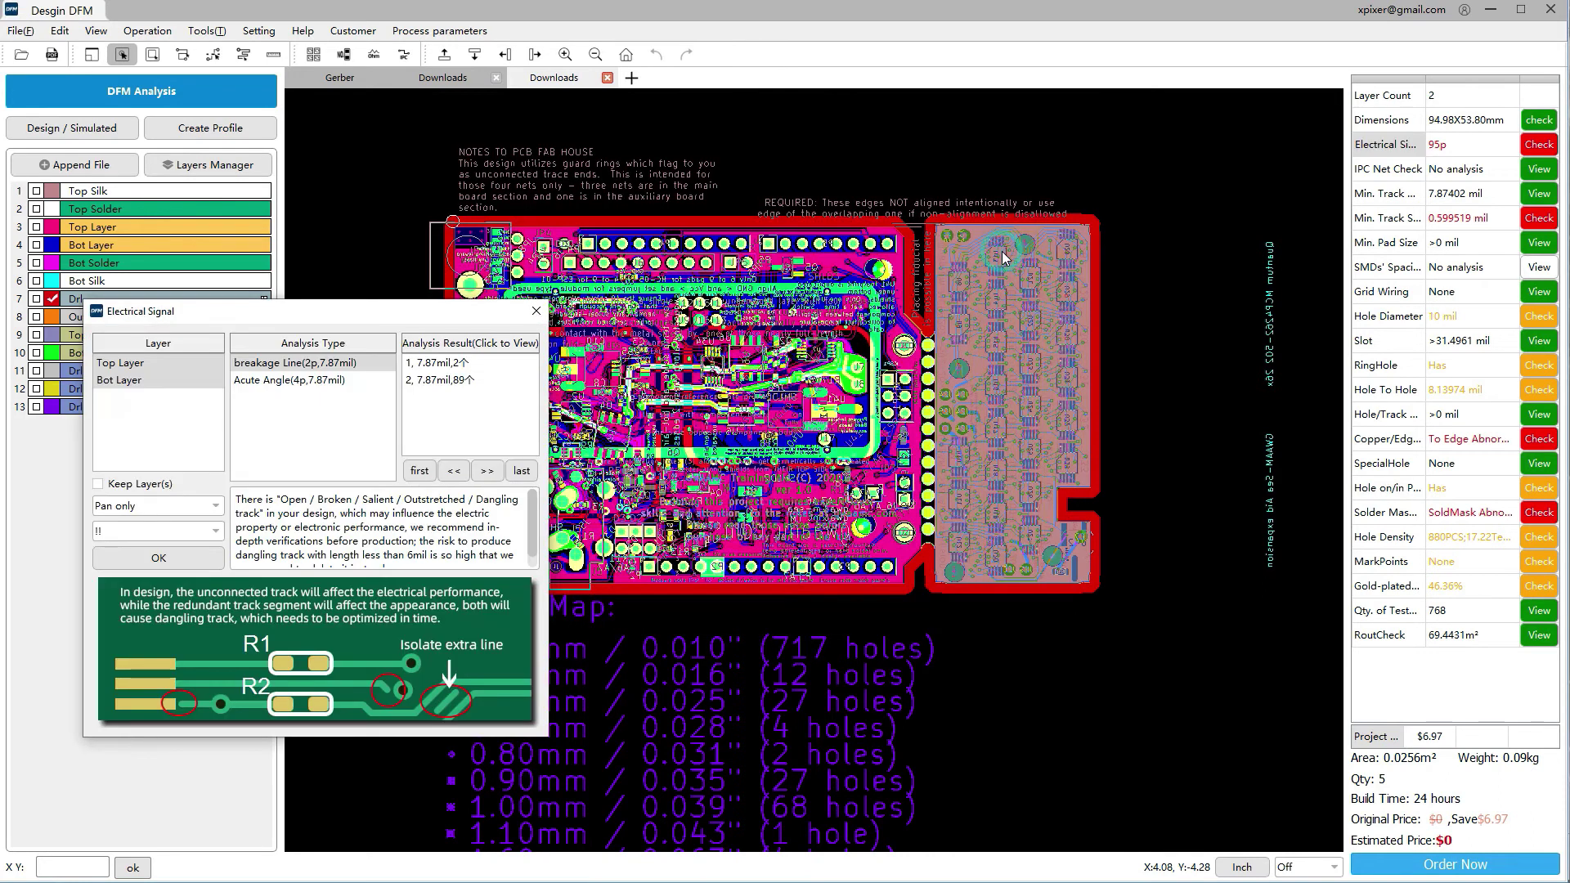
click(450, 365)
click(449, 365)
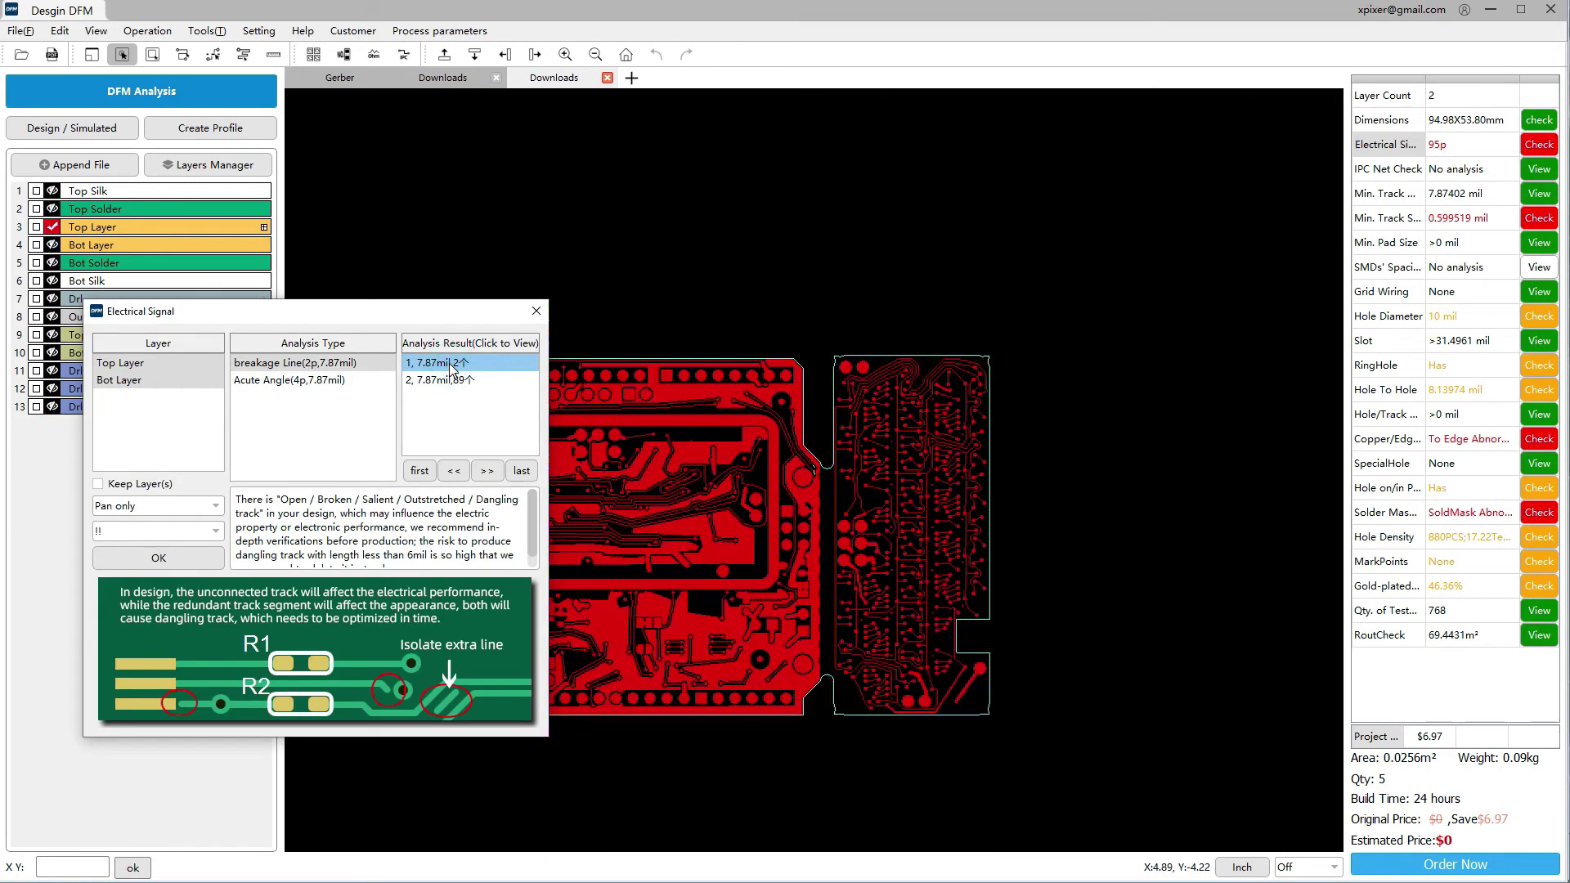
Set the result view mode to Auto zoom and inspect both dangling-track results
click(180, 506)
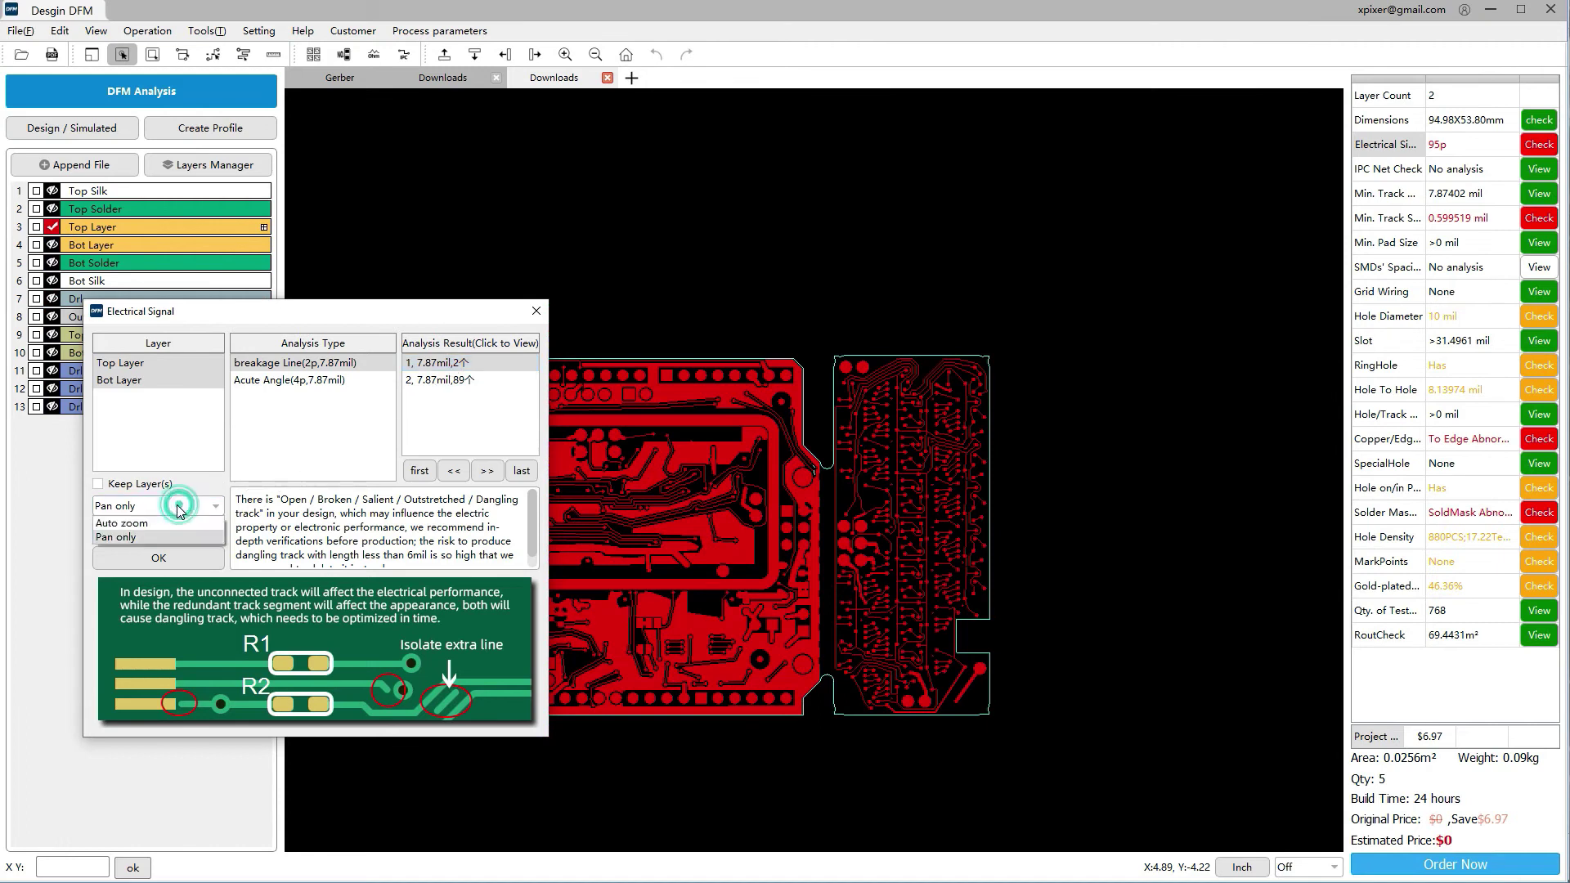
click(156, 523)
click(439, 365)
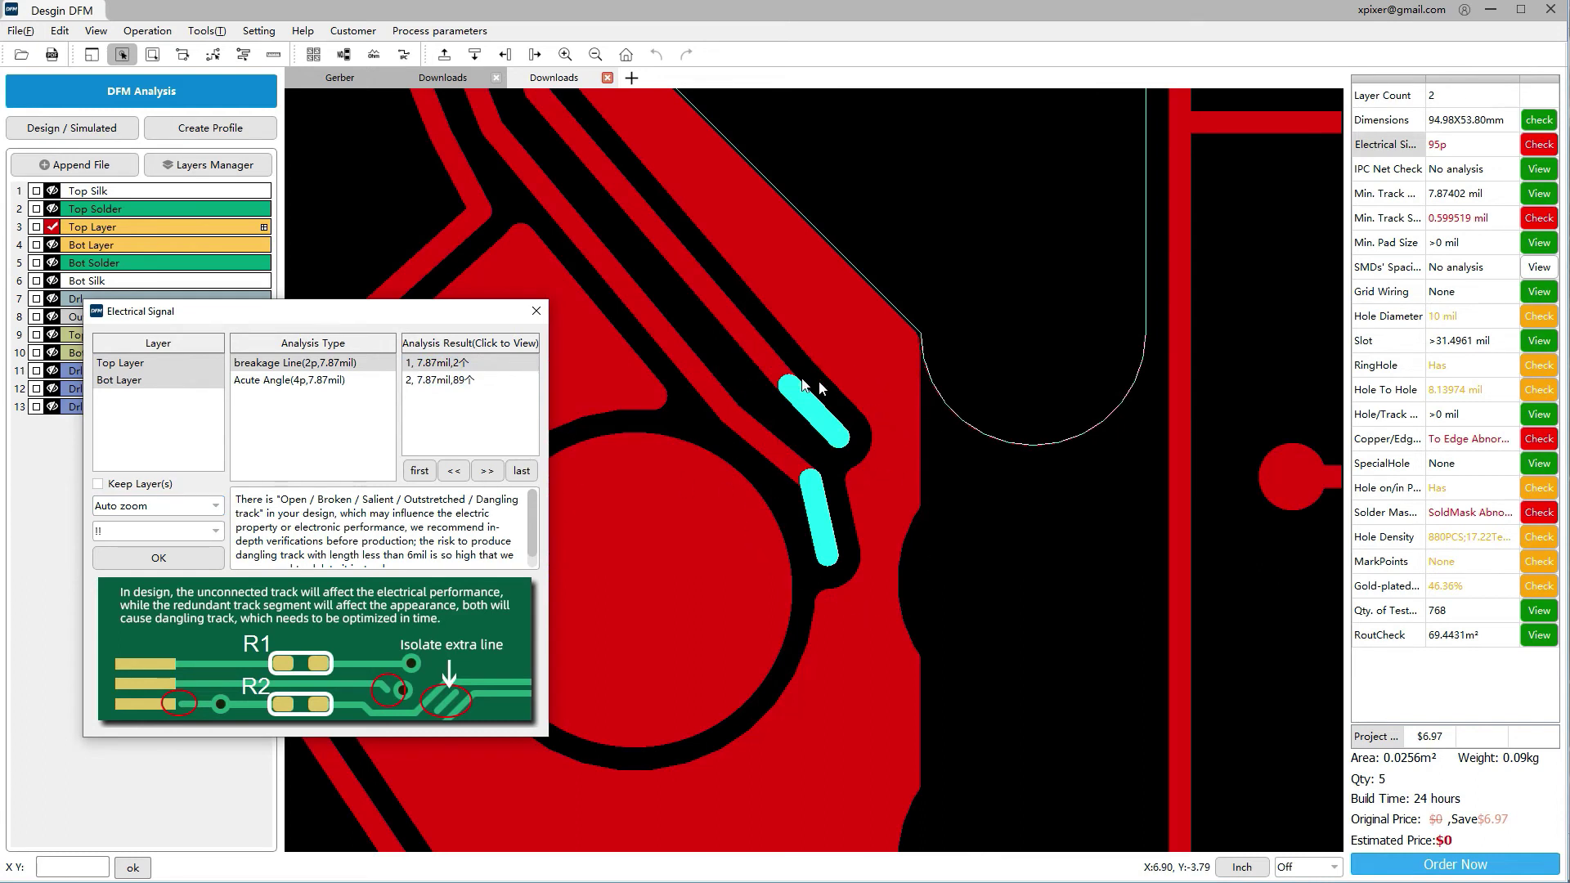
click(462, 381)
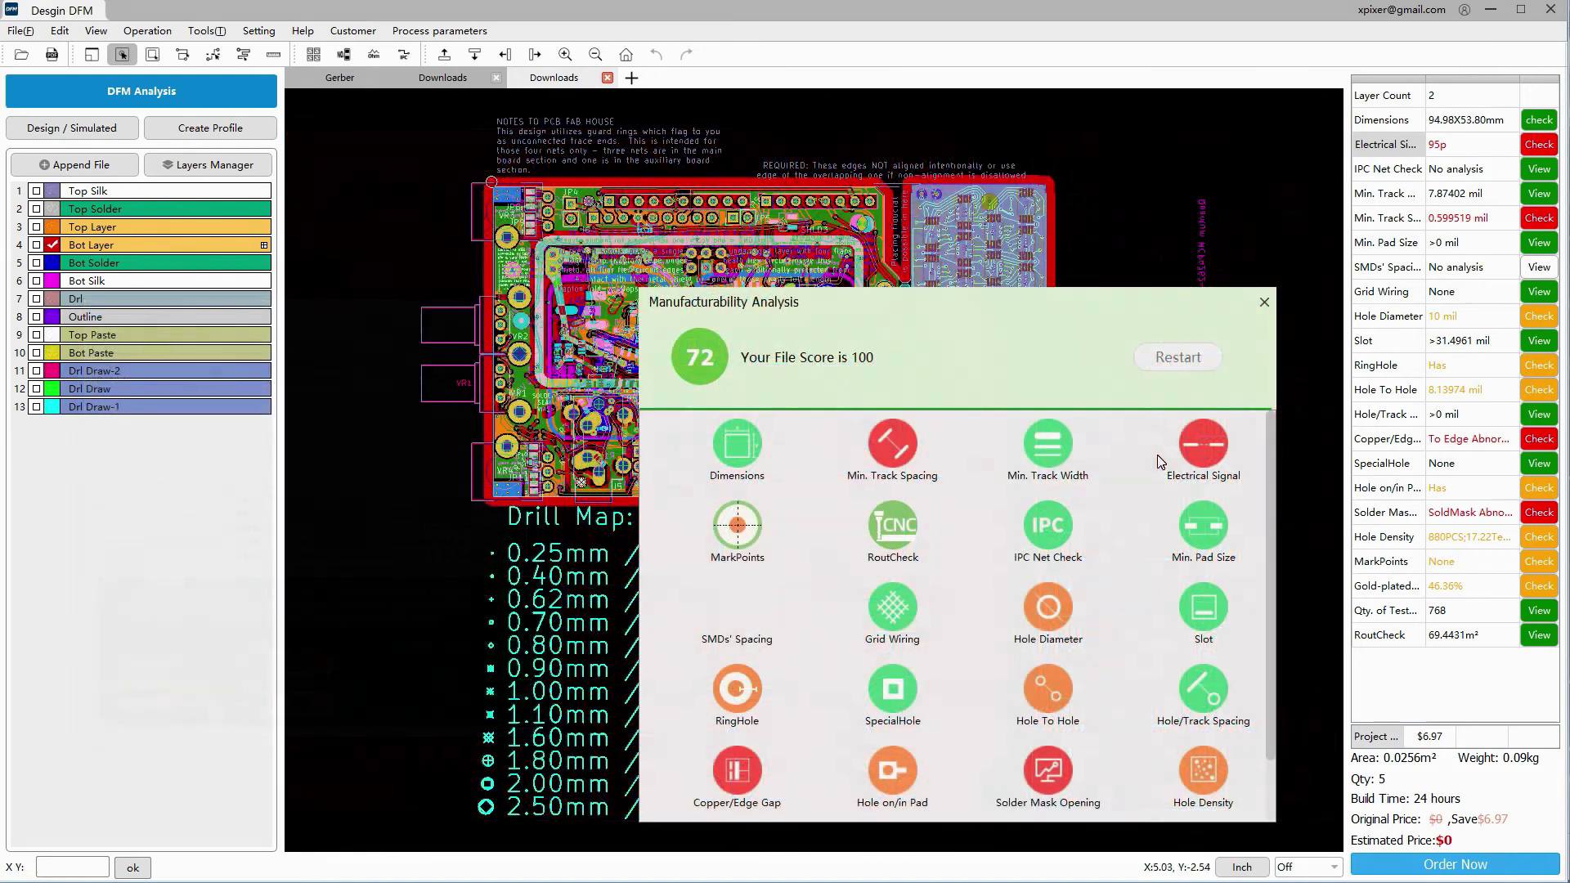
Inspect the first two of the 27 10.00mil Hole on/in Pad results, returning to the first
click(887, 775)
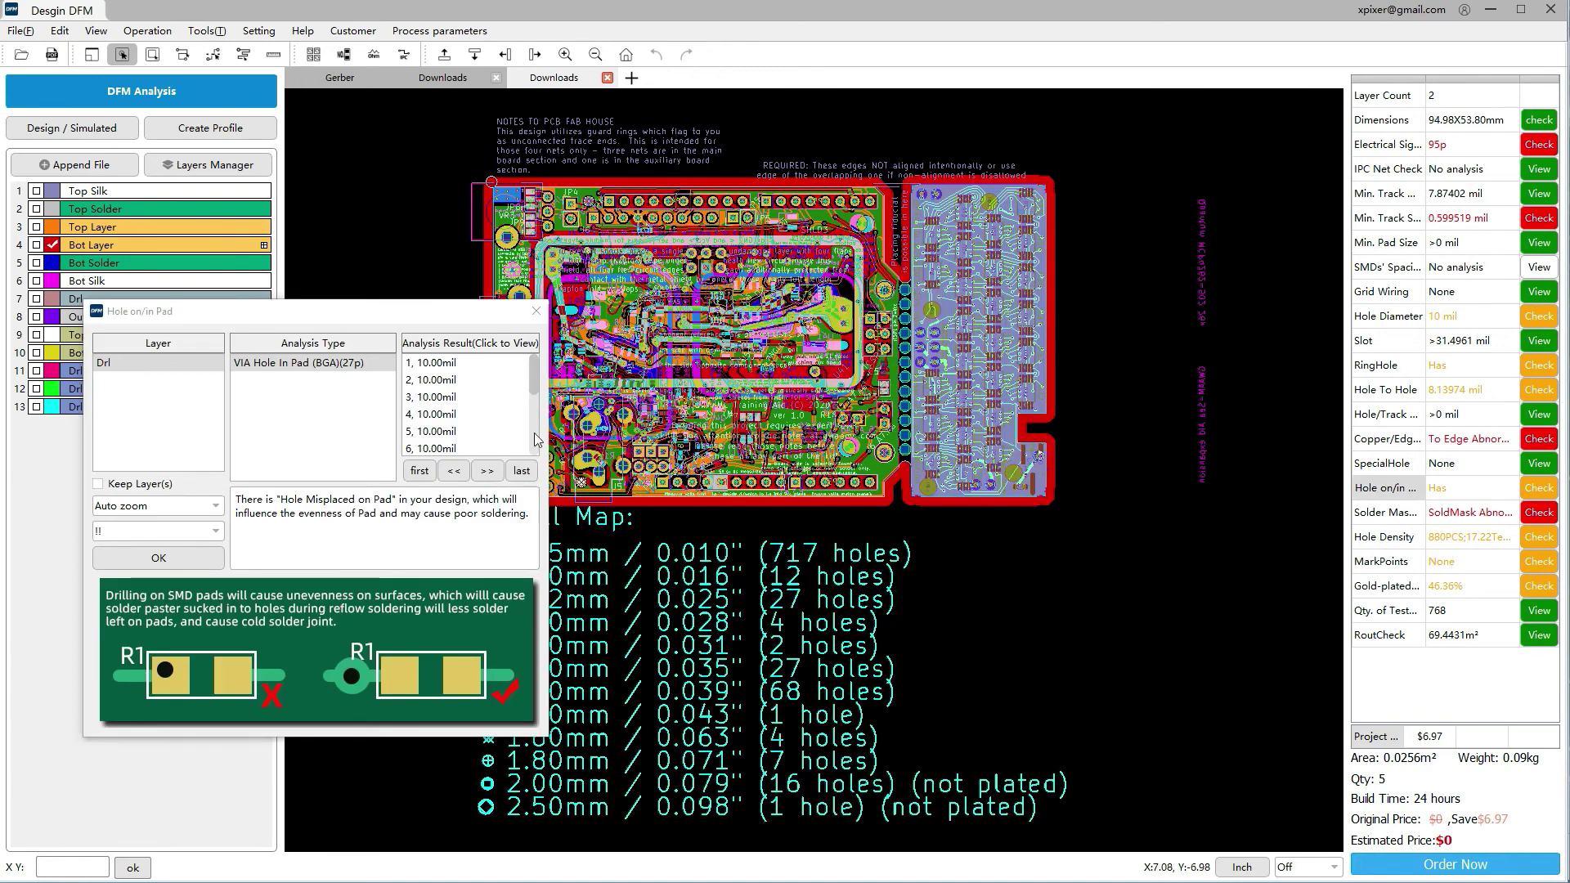
click(447, 369)
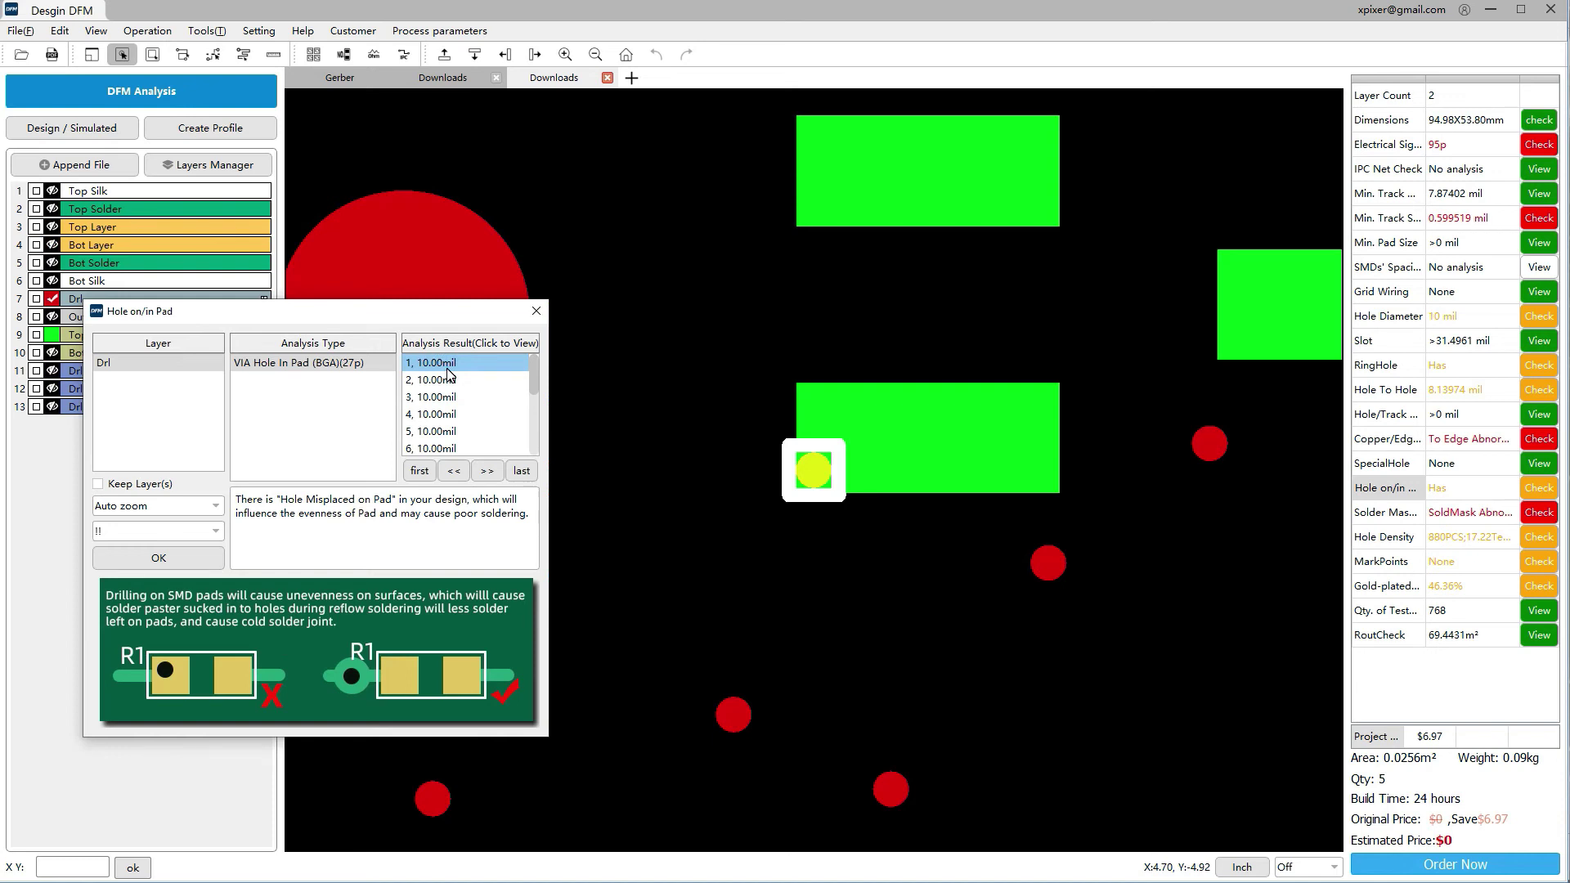
click(449, 379)
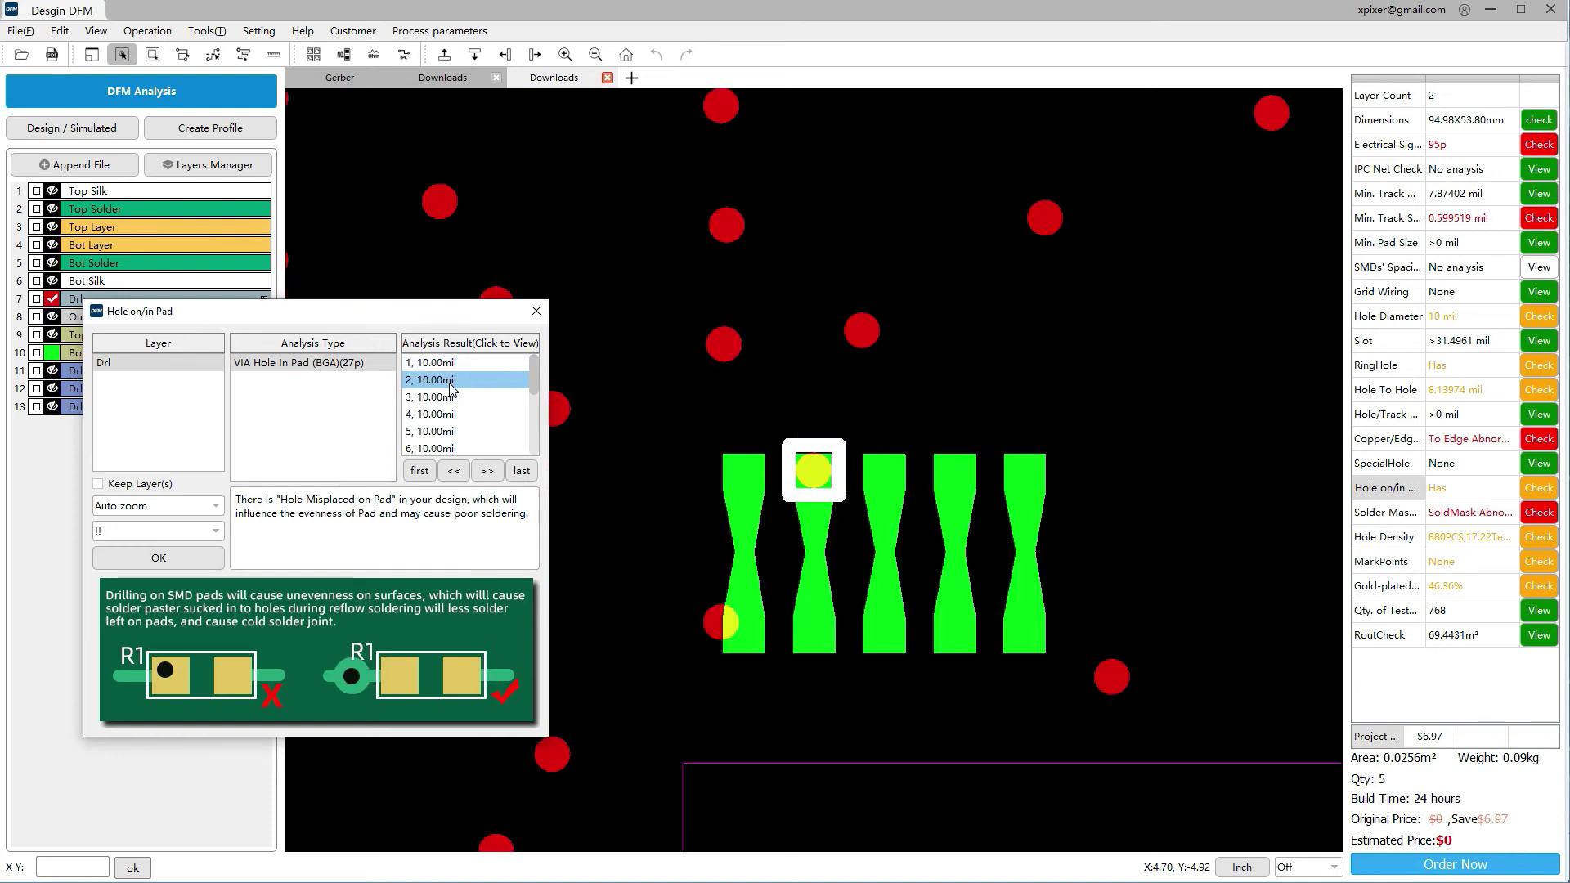
click(450, 383)
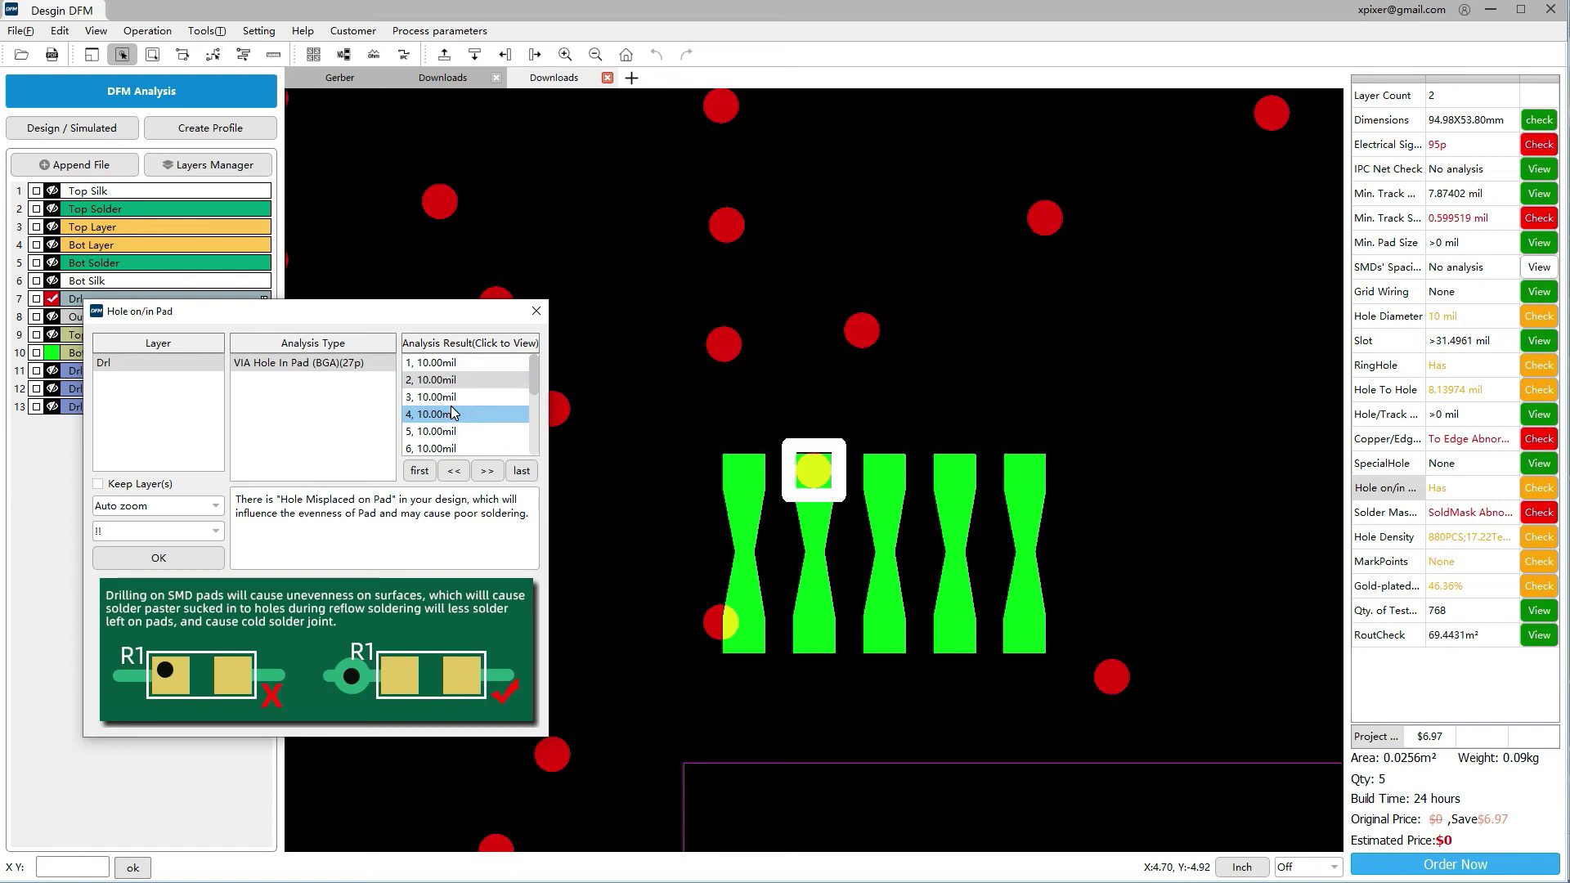
click(448, 364)
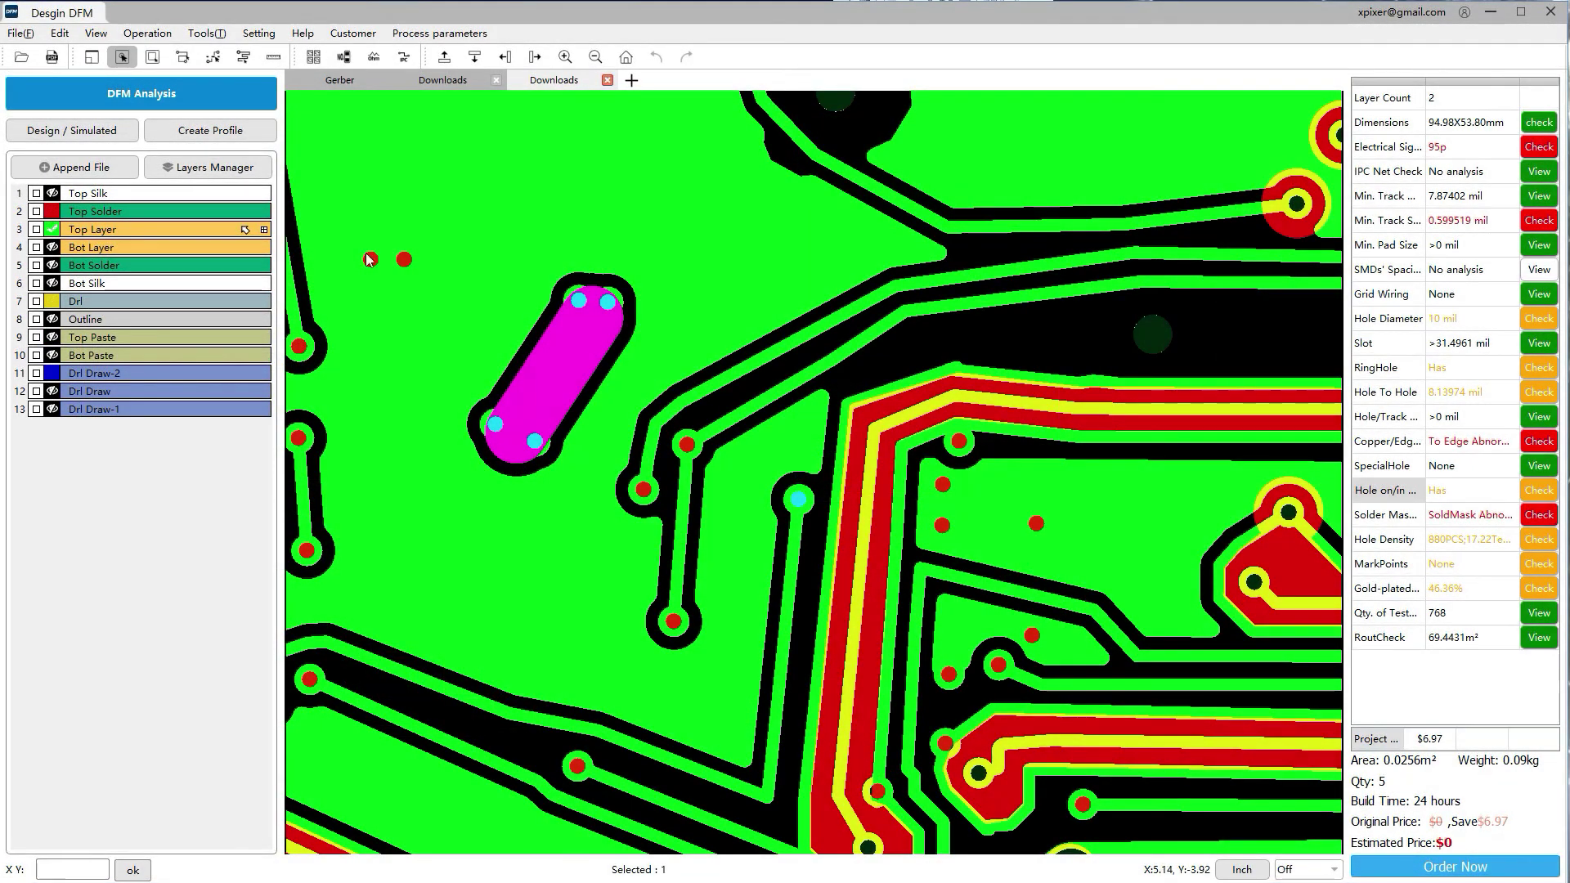
Switch to whole-track selection with Top Layer as the editing layer, and zoom out
click(212, 58)
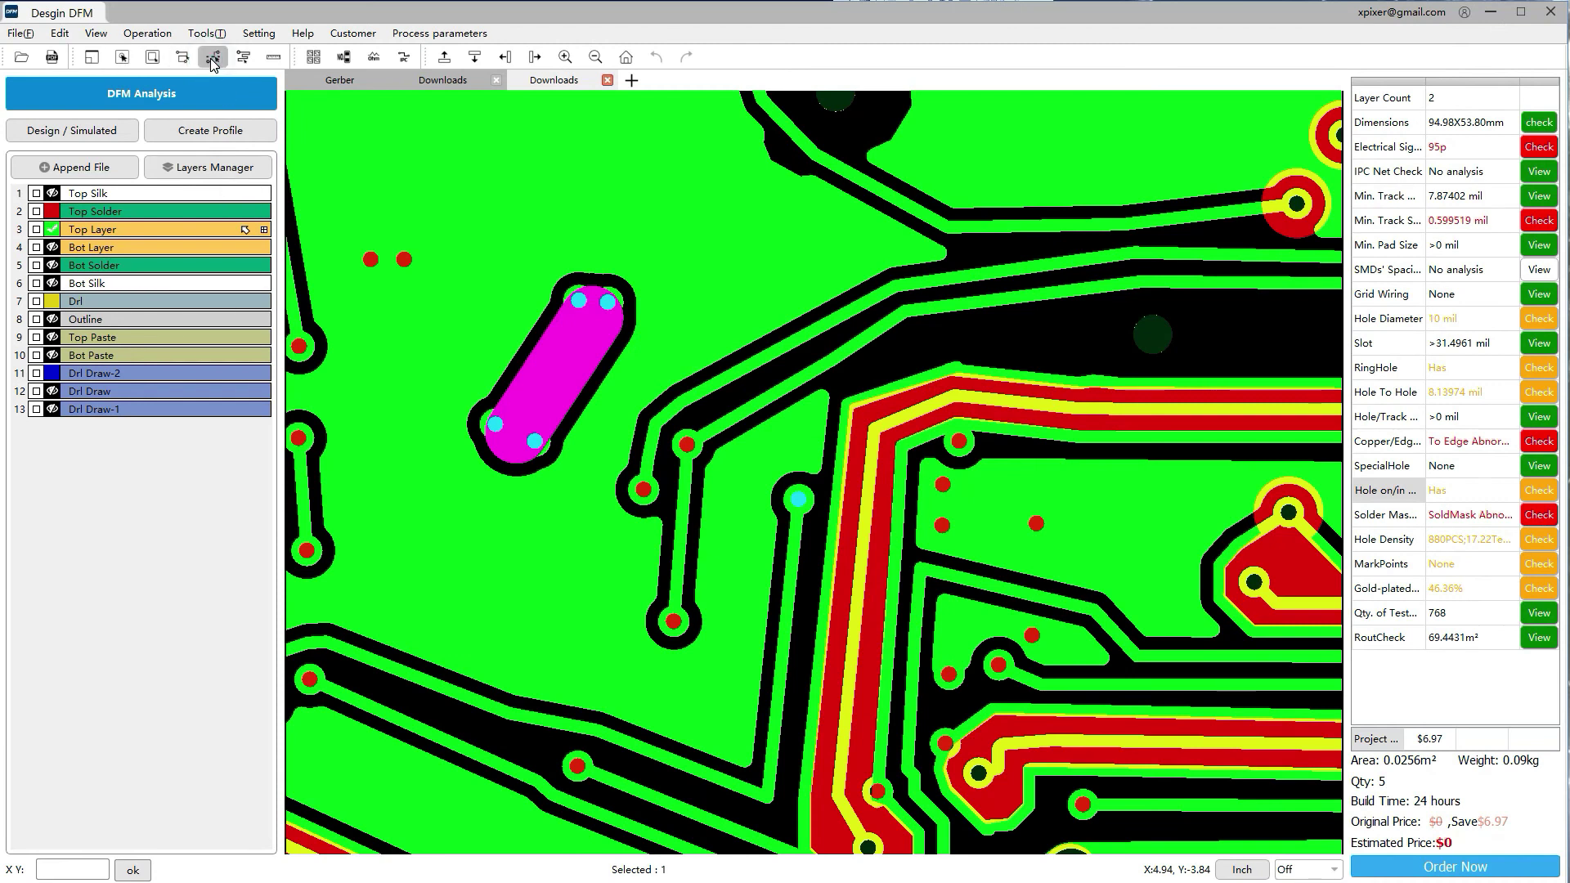
click(52, 233)
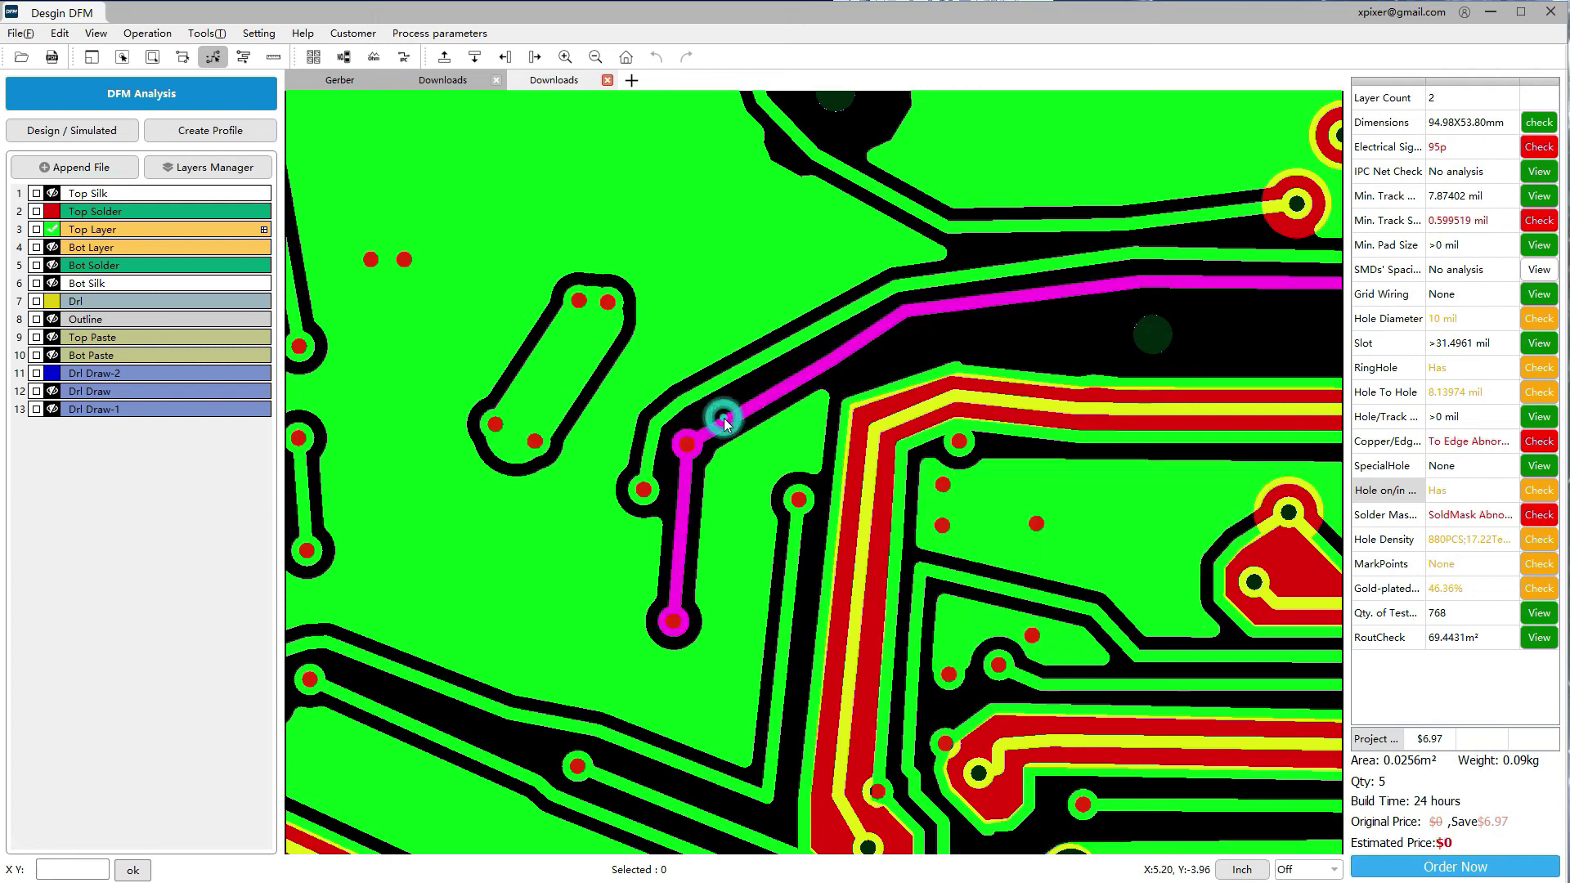
scroll(801, 404, down, 3)
scroll(801, 405, down, 1)
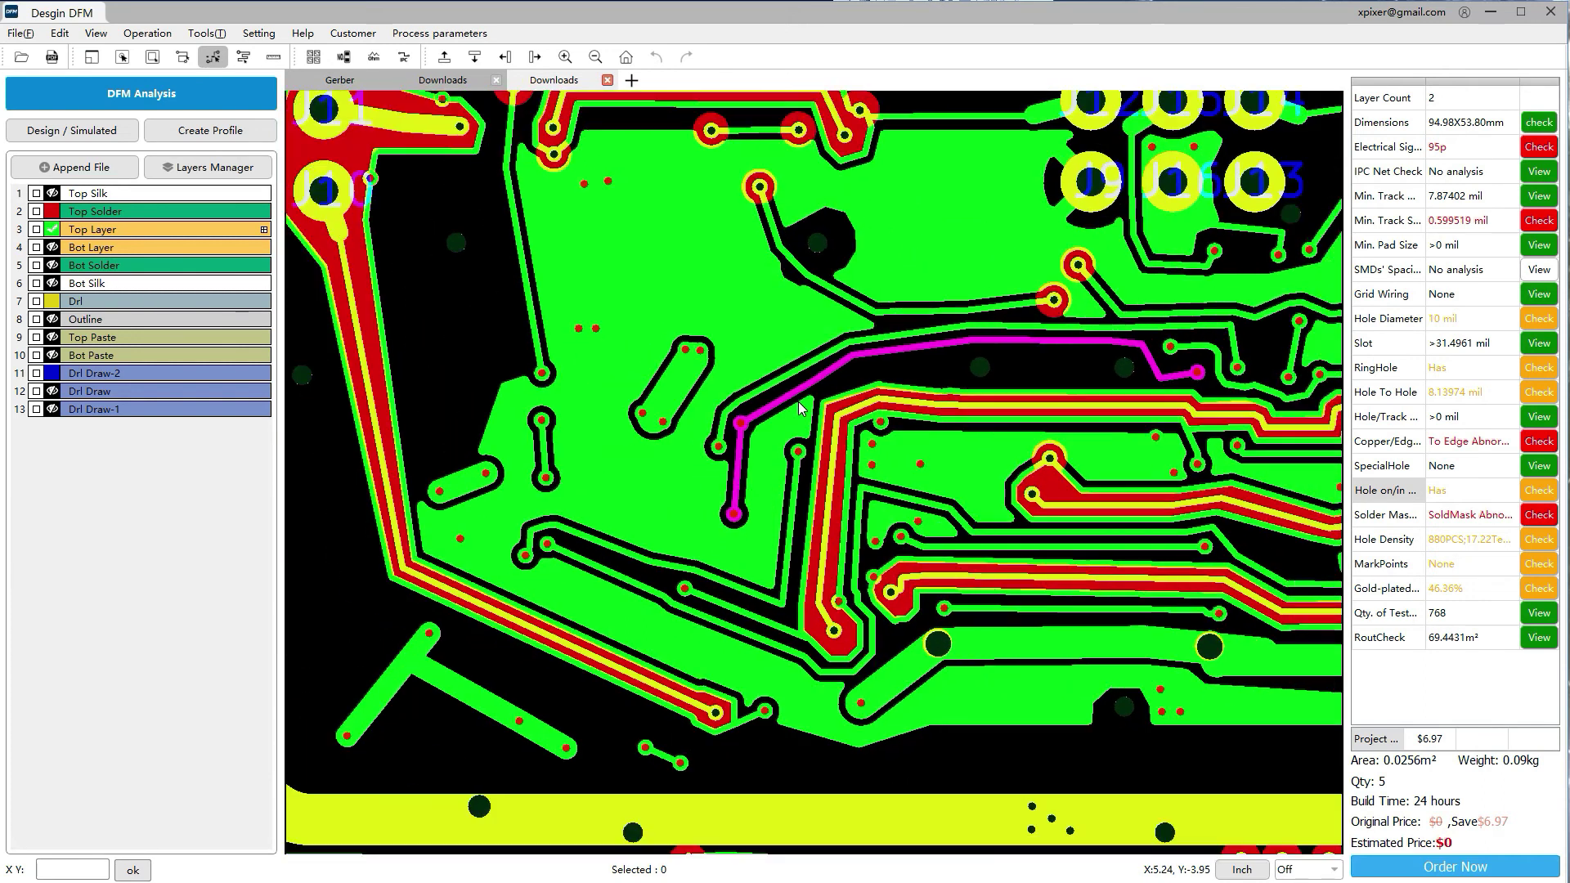
click(60, 33)
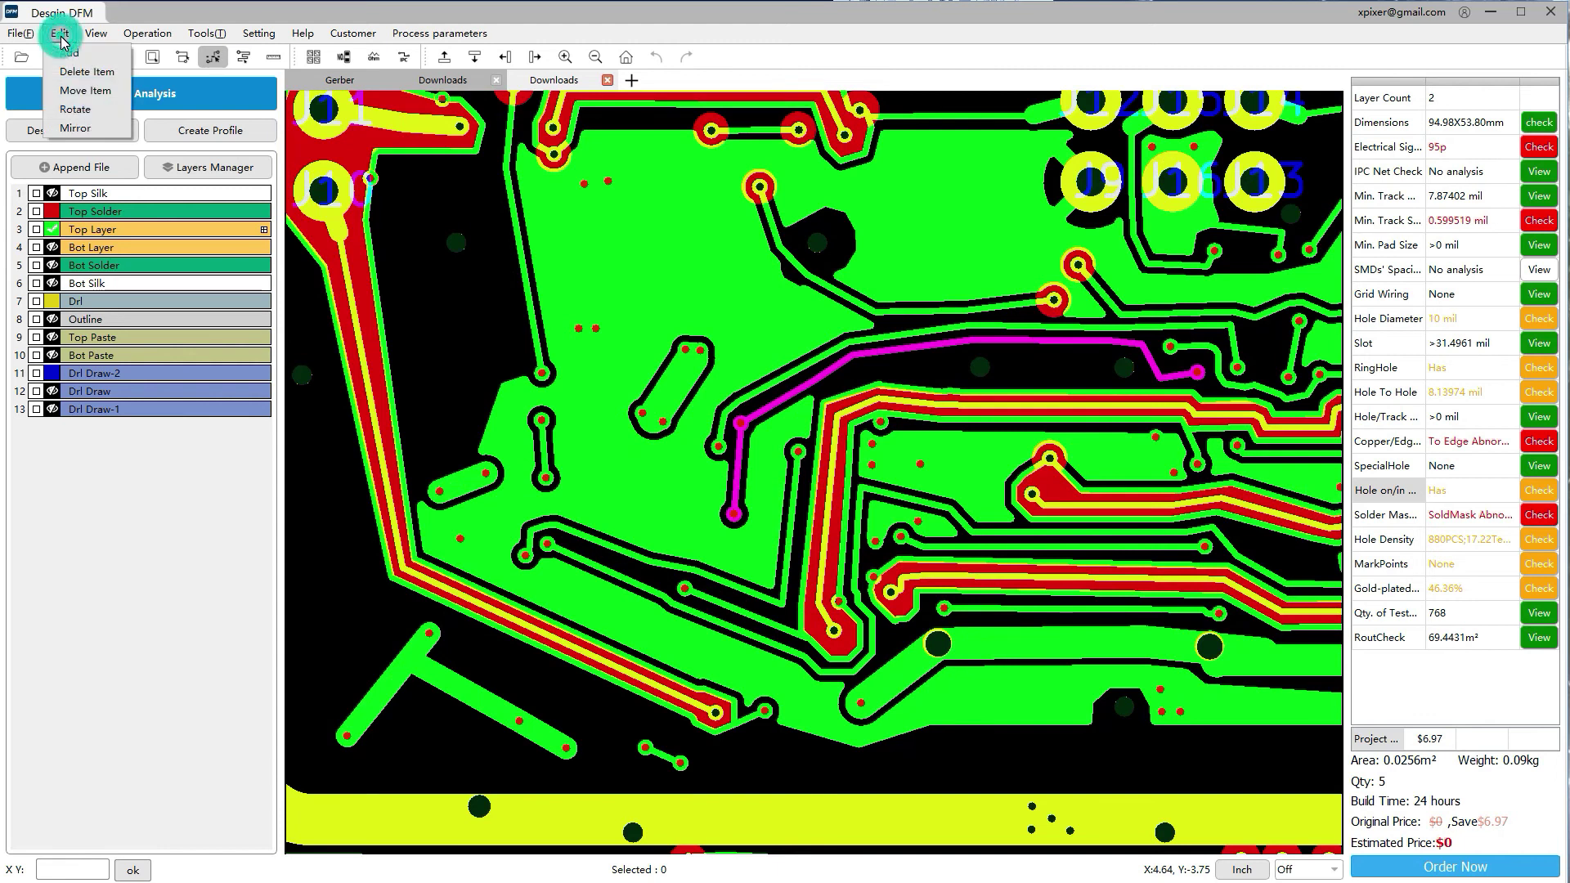
click(66, 54)
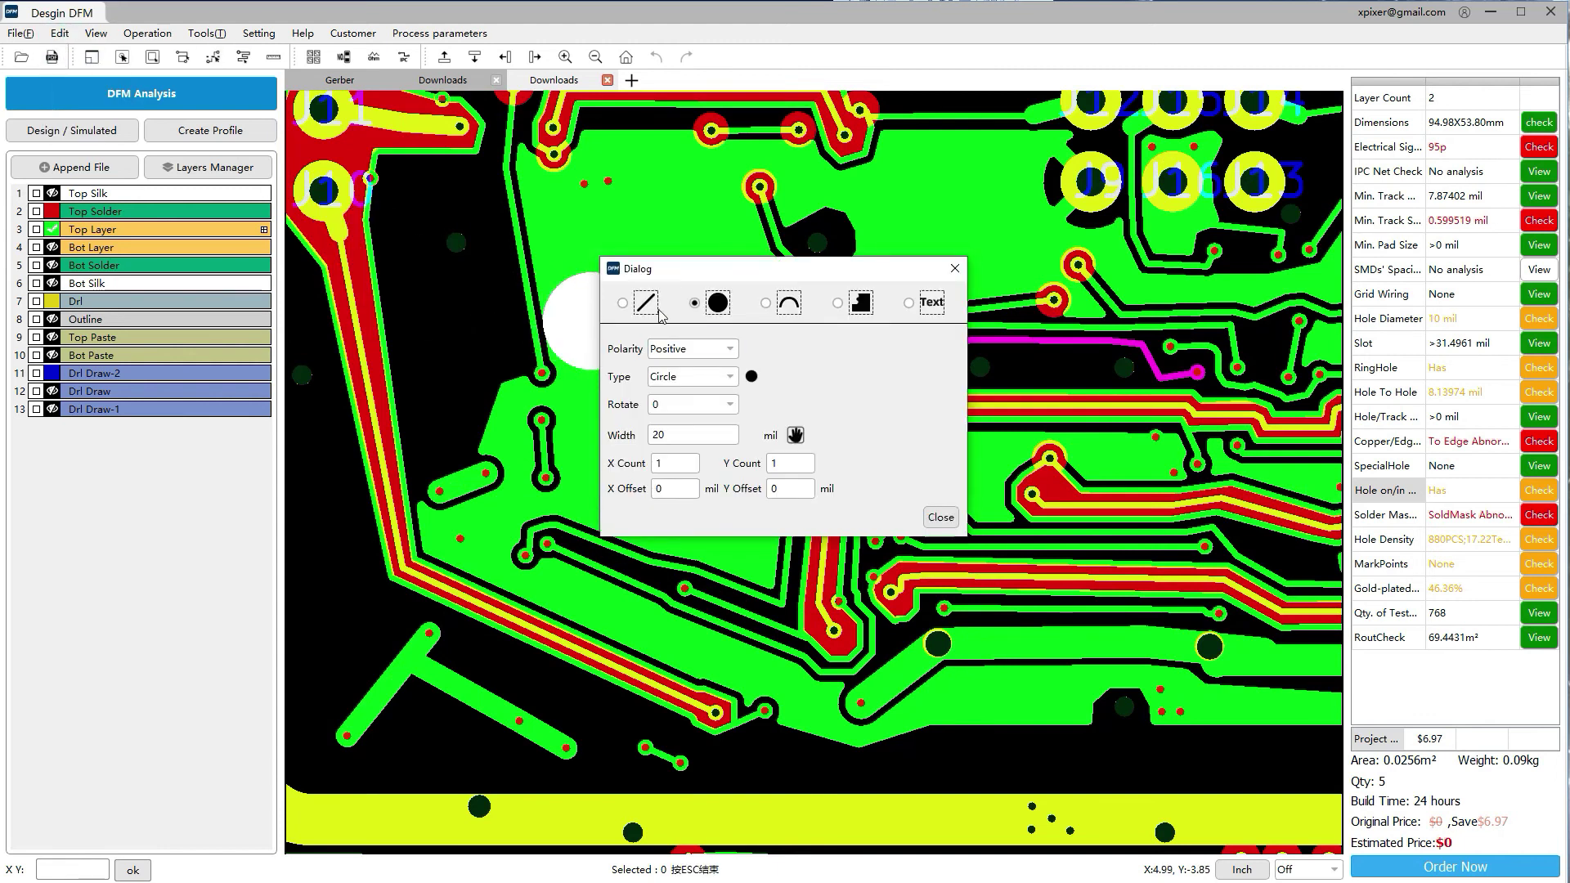
click(624, 305)
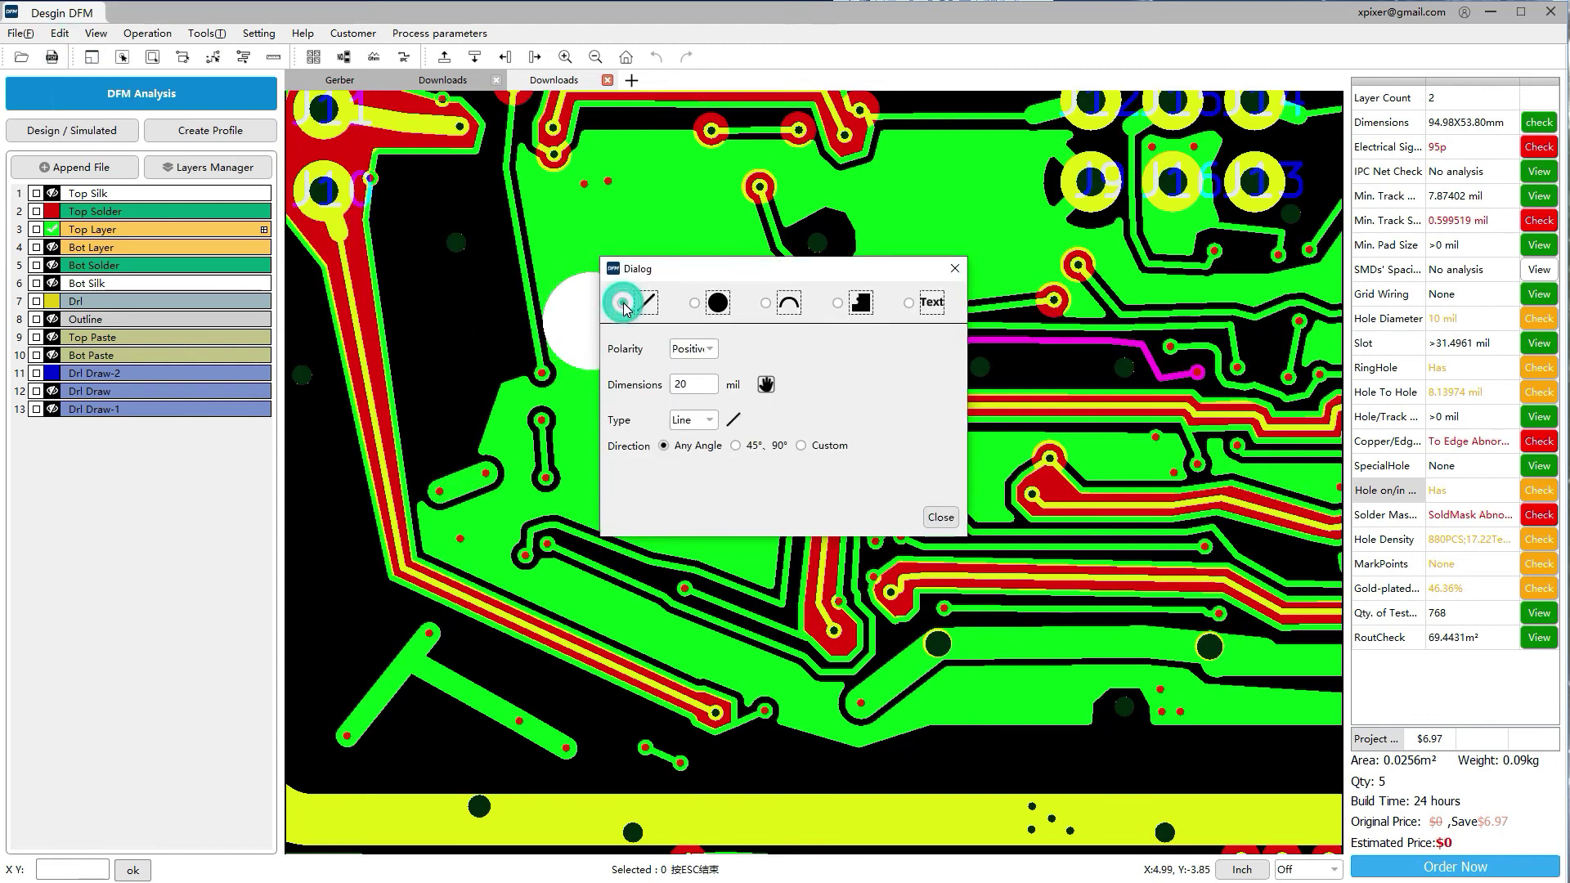
click(697, 306)
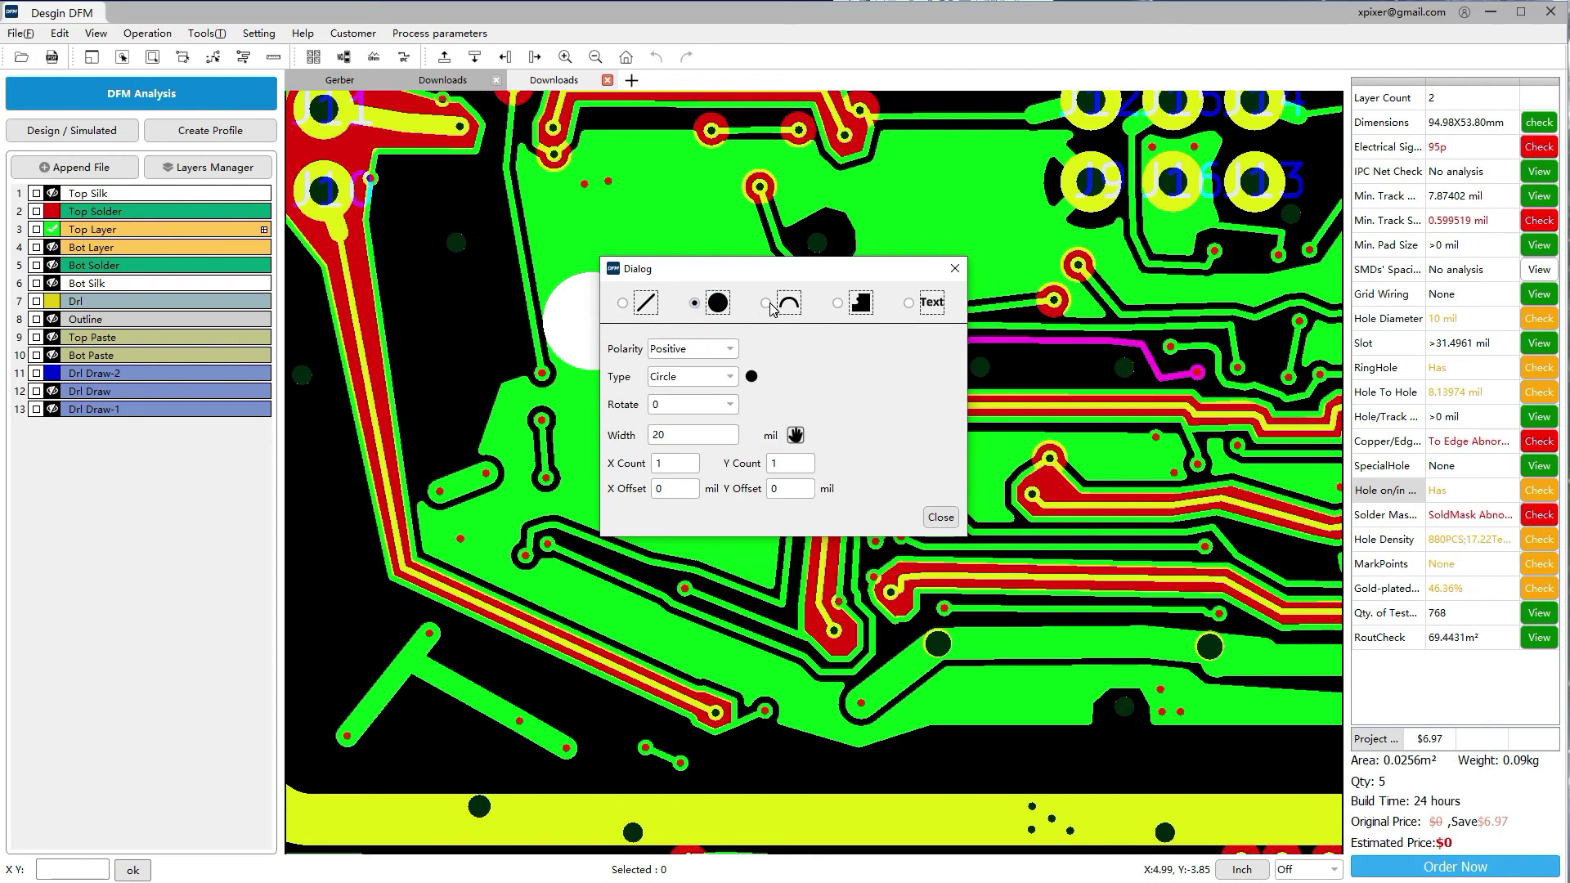
click(767, 304)
click(838, 303)
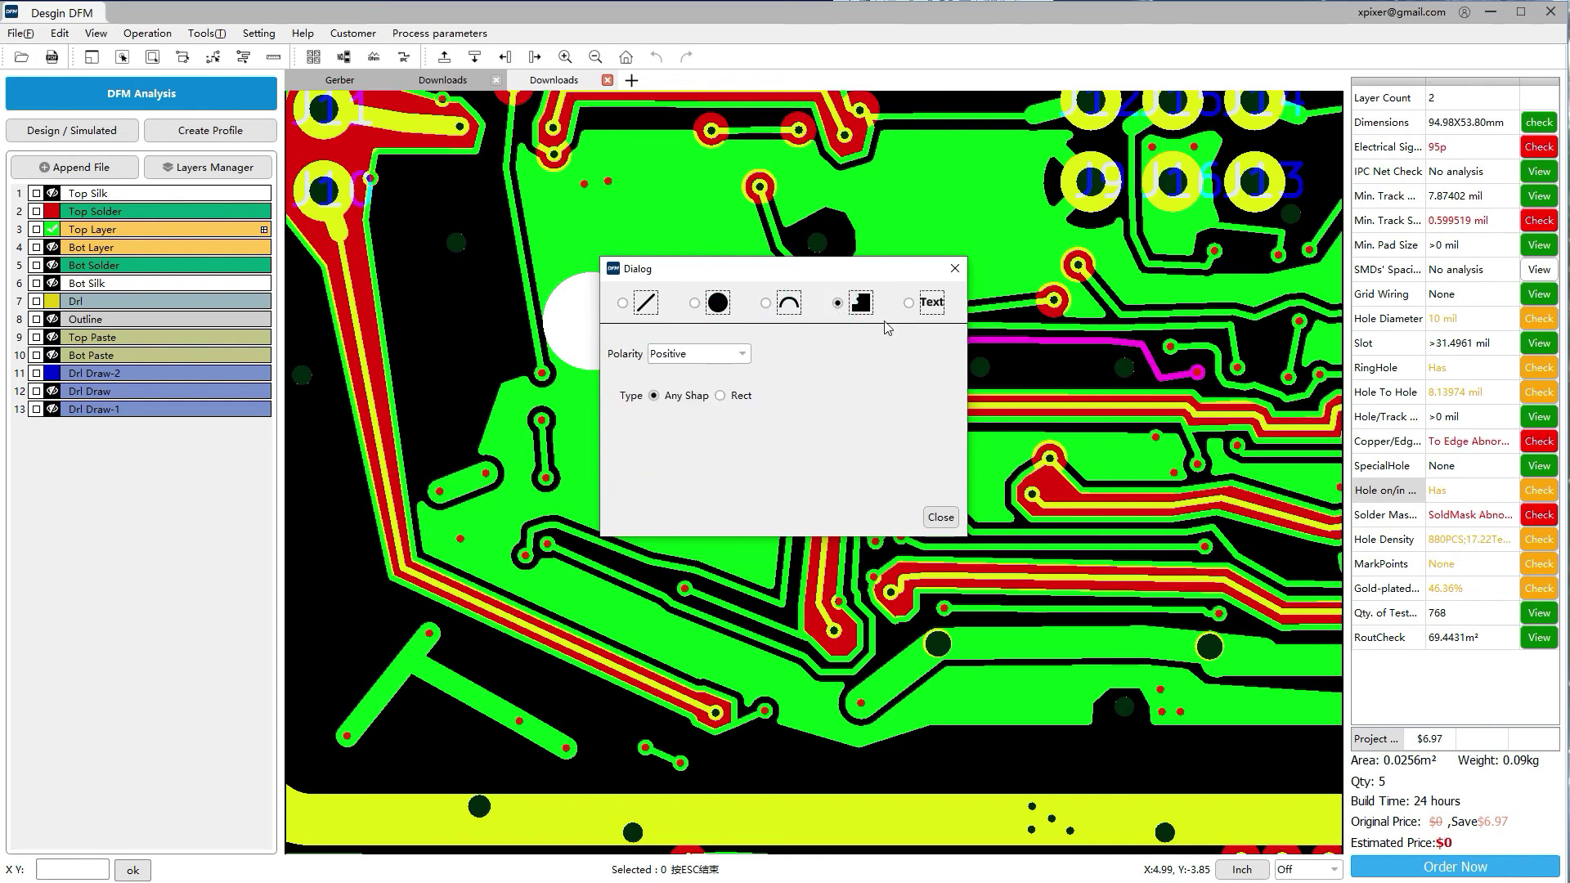
click(909, 303)
click(734, 364)
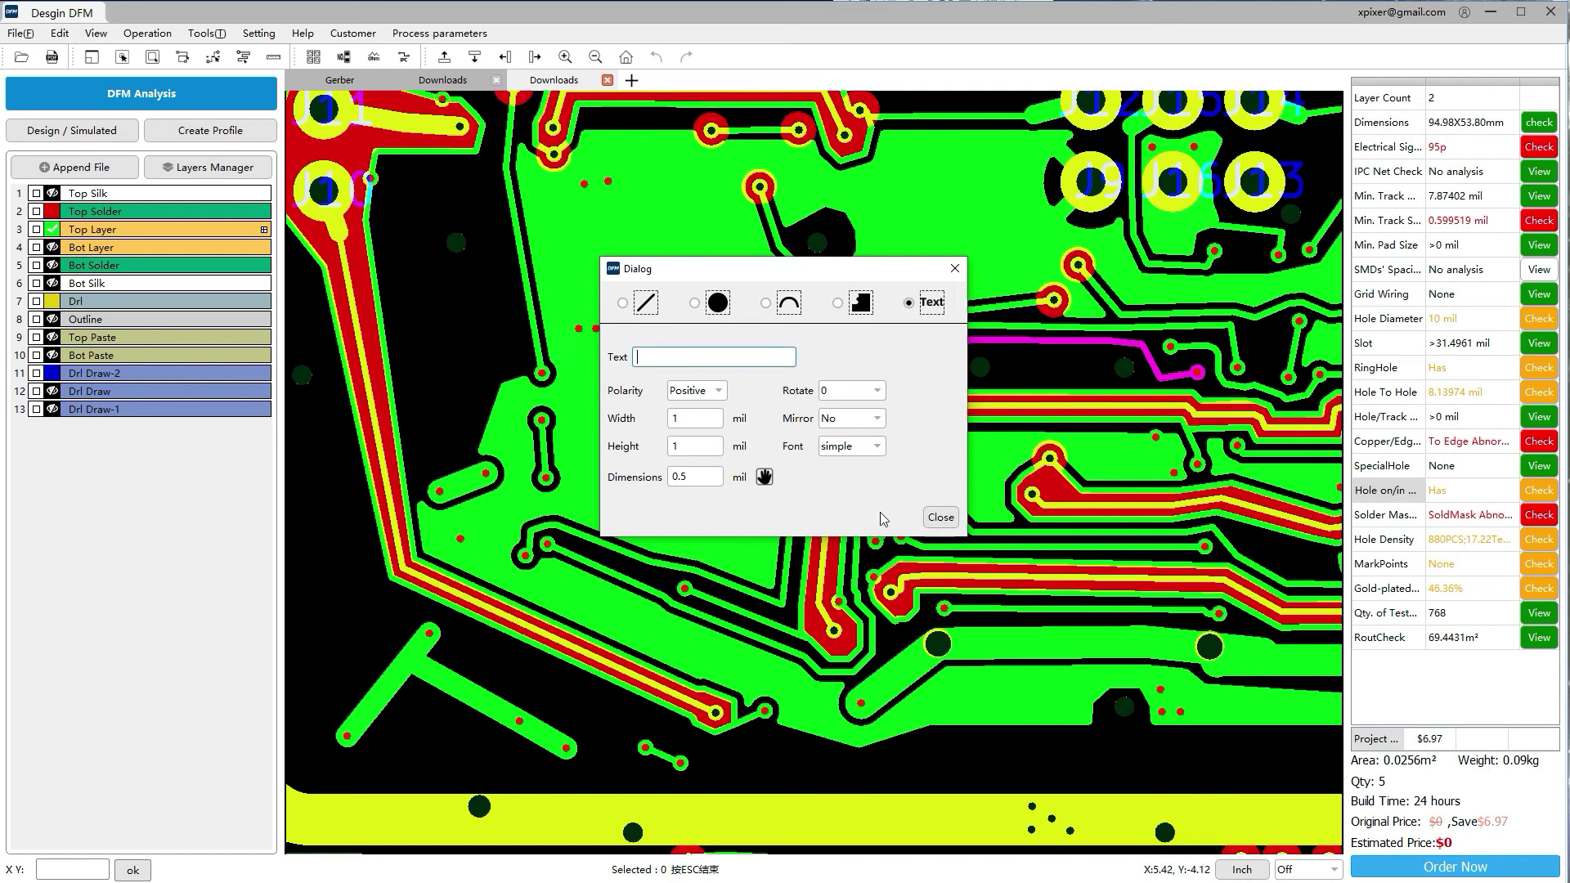
click(941, 518)
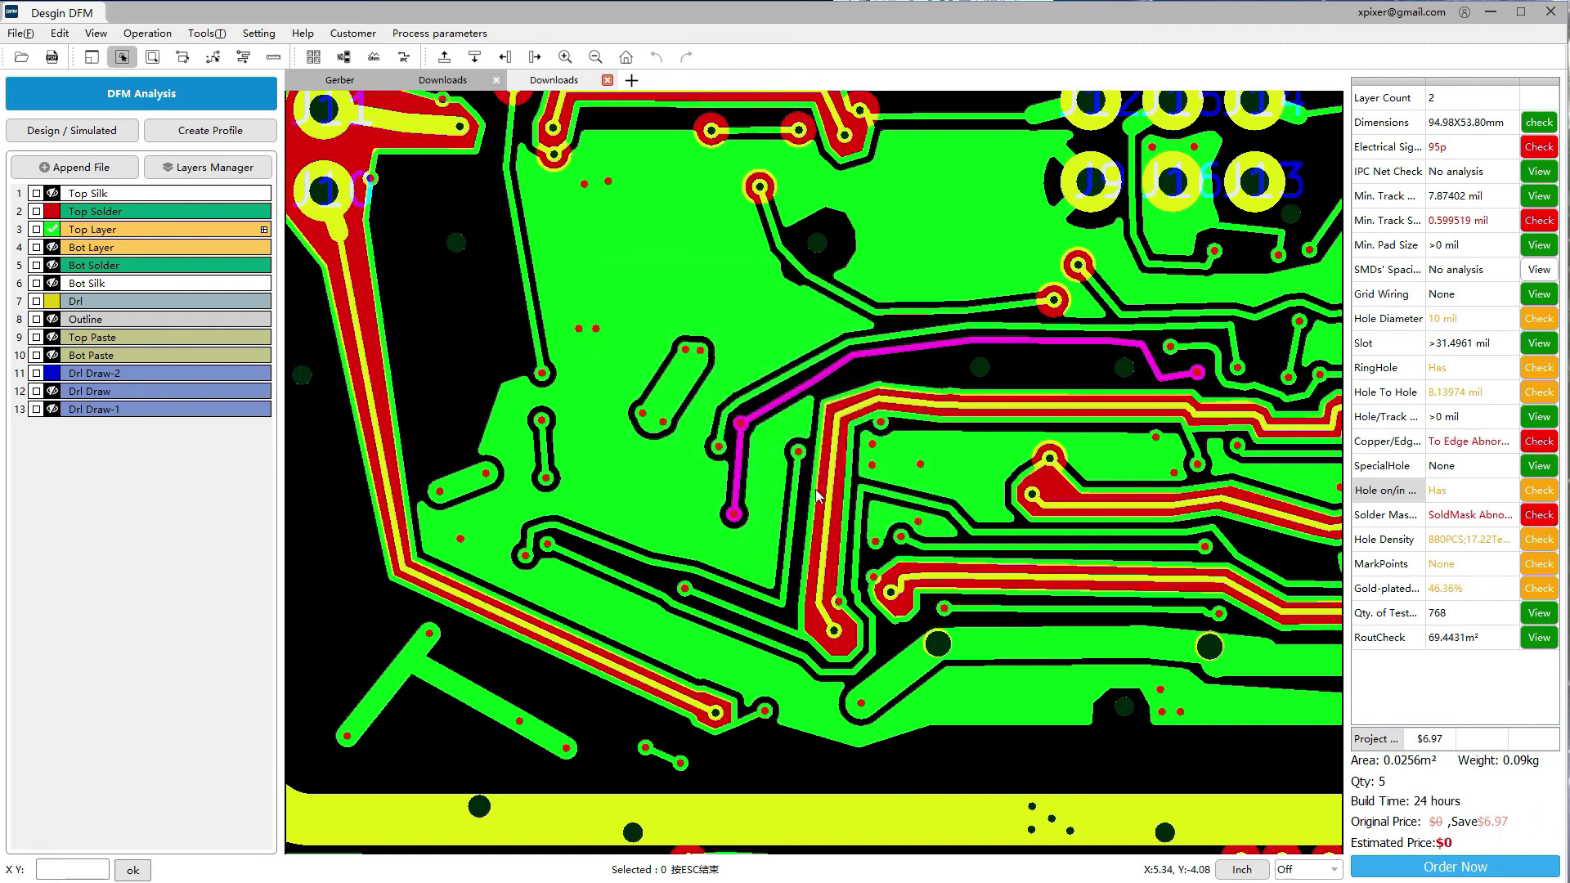
Delete the highlighted long magenta track with Edit > Delete Item
click(61, 37)
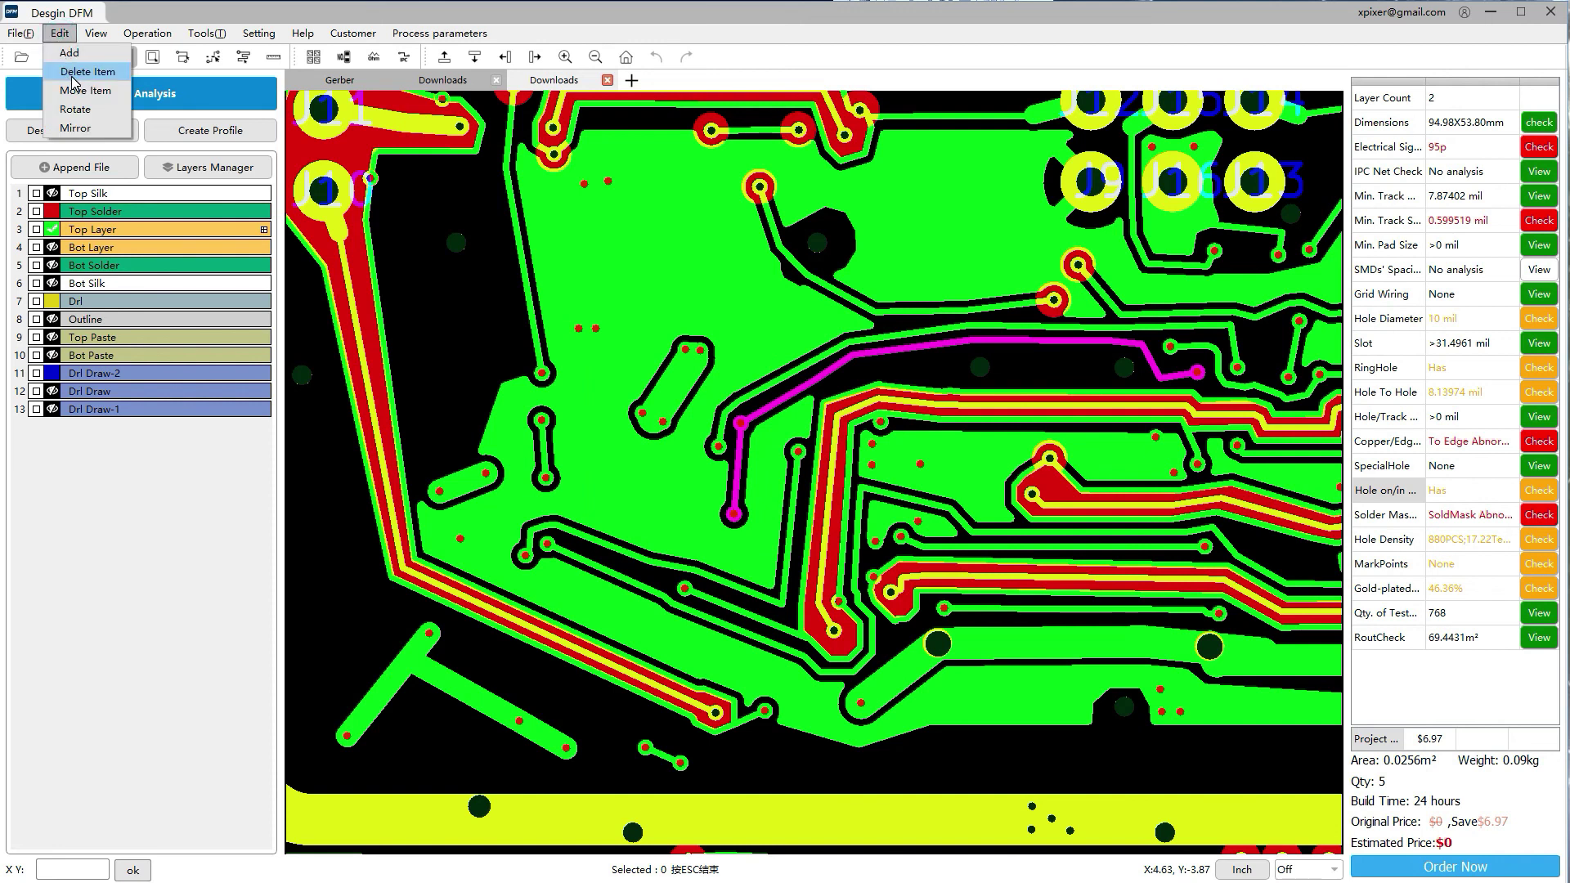
click(74, 73)
click(60, 34)
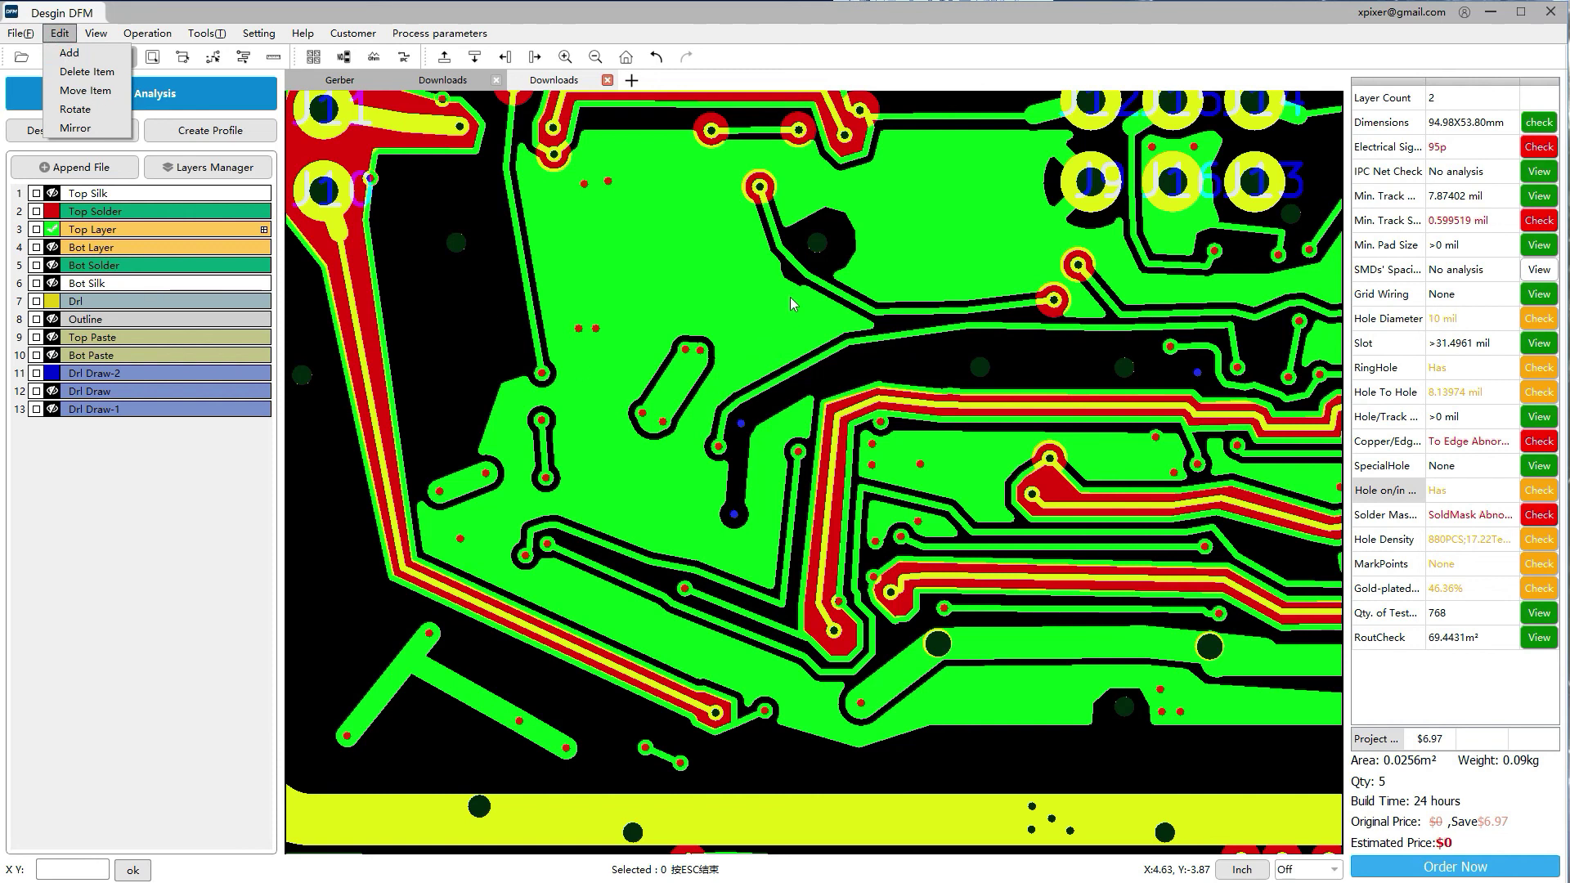
click(848, 297)
Move the short track segment near the upper via further left with Edit > Move Item
click(845, 299)
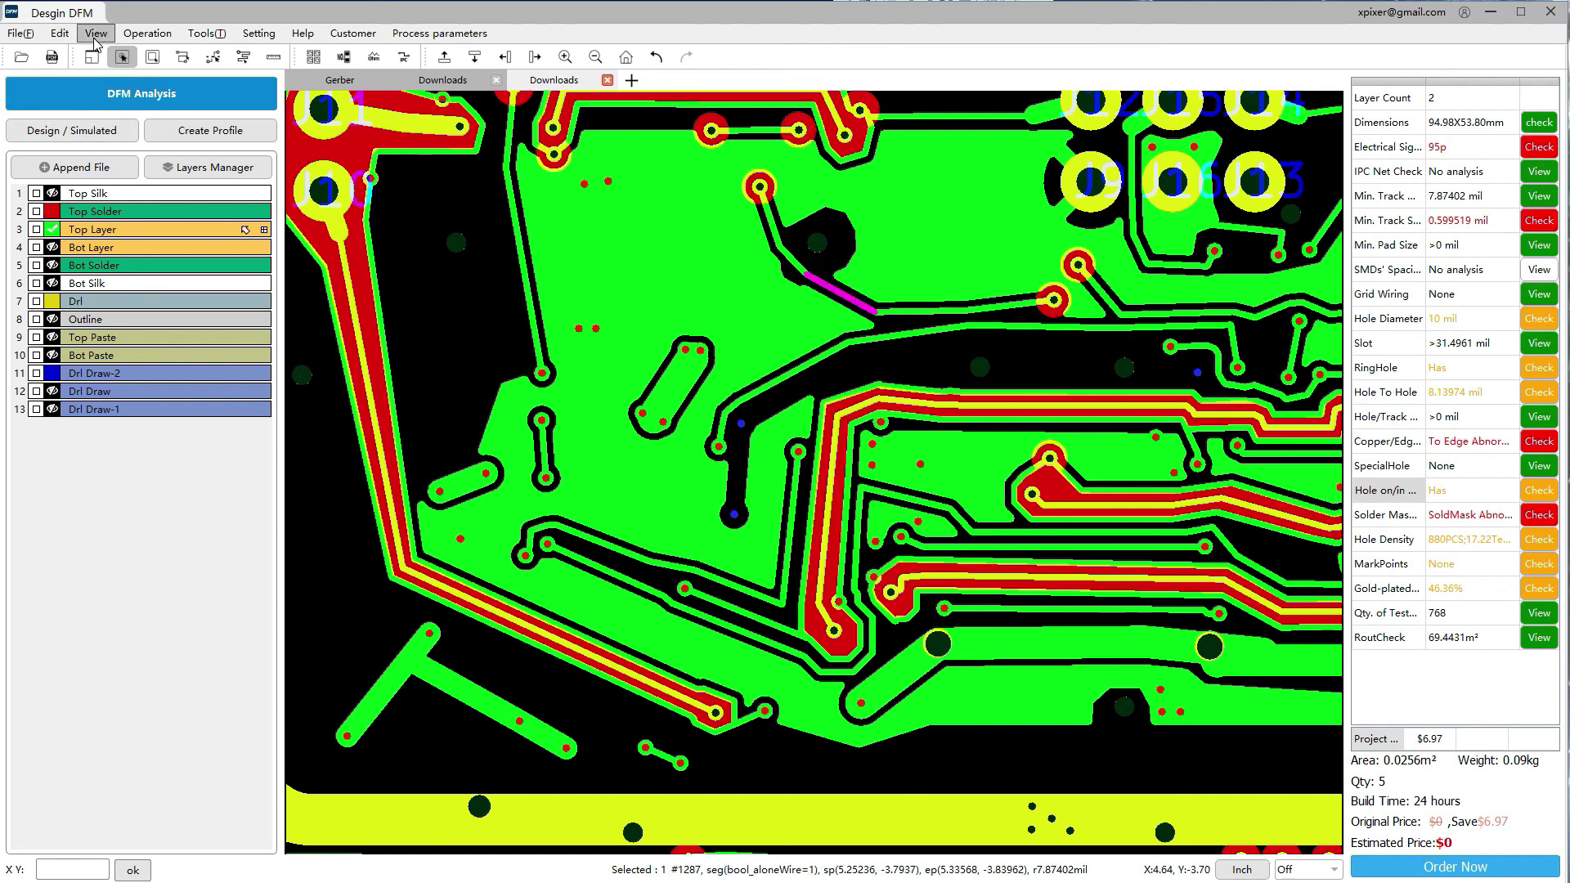
click(61, 35)
click(65, 89)
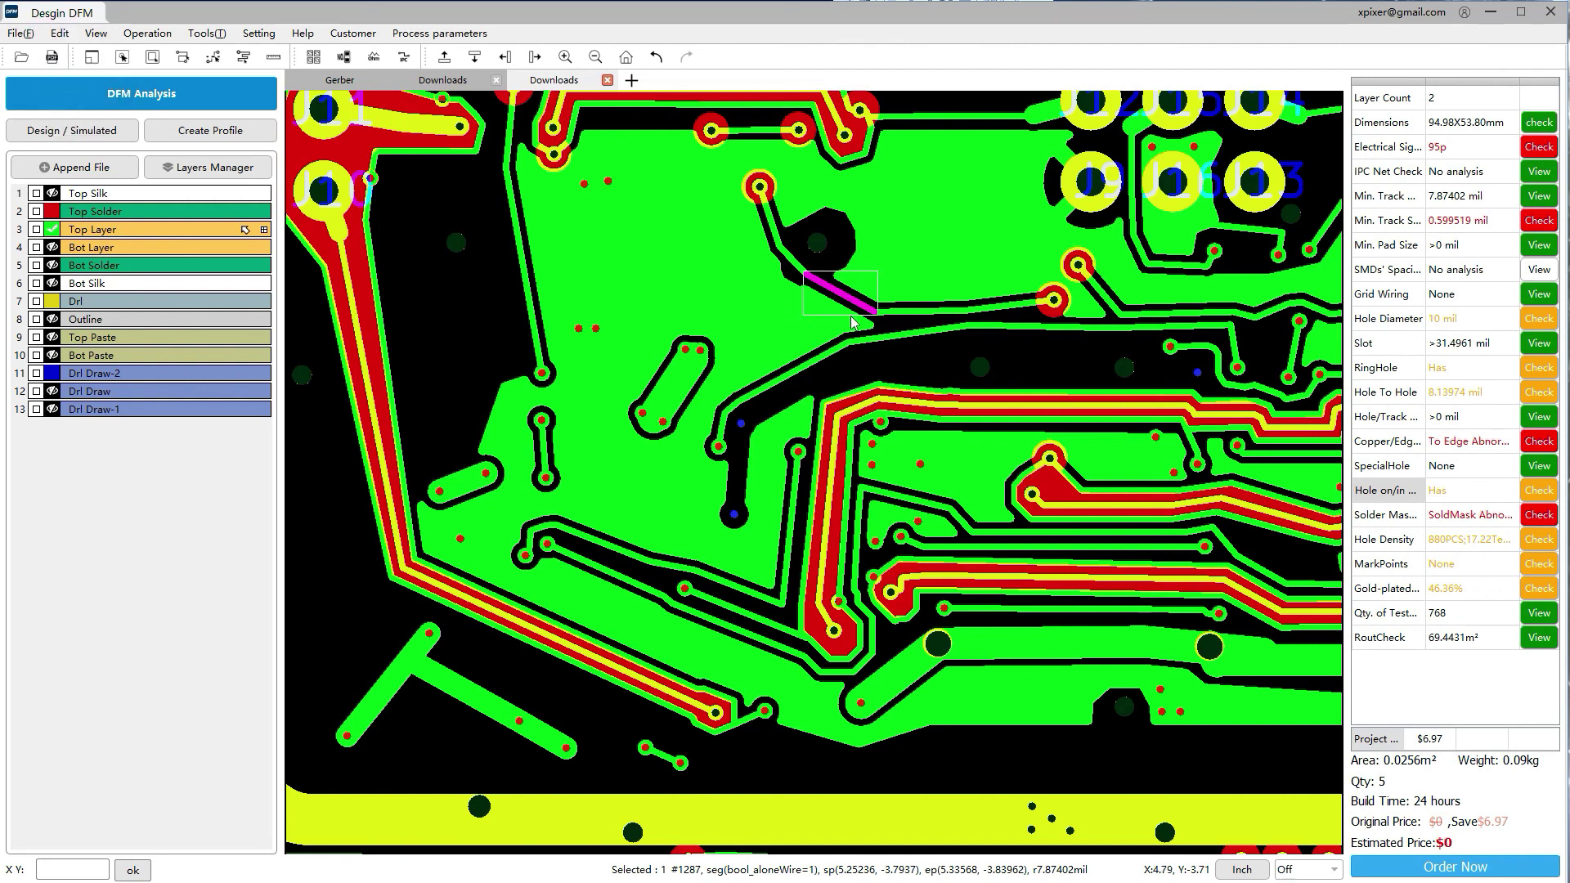
click(853, 296)
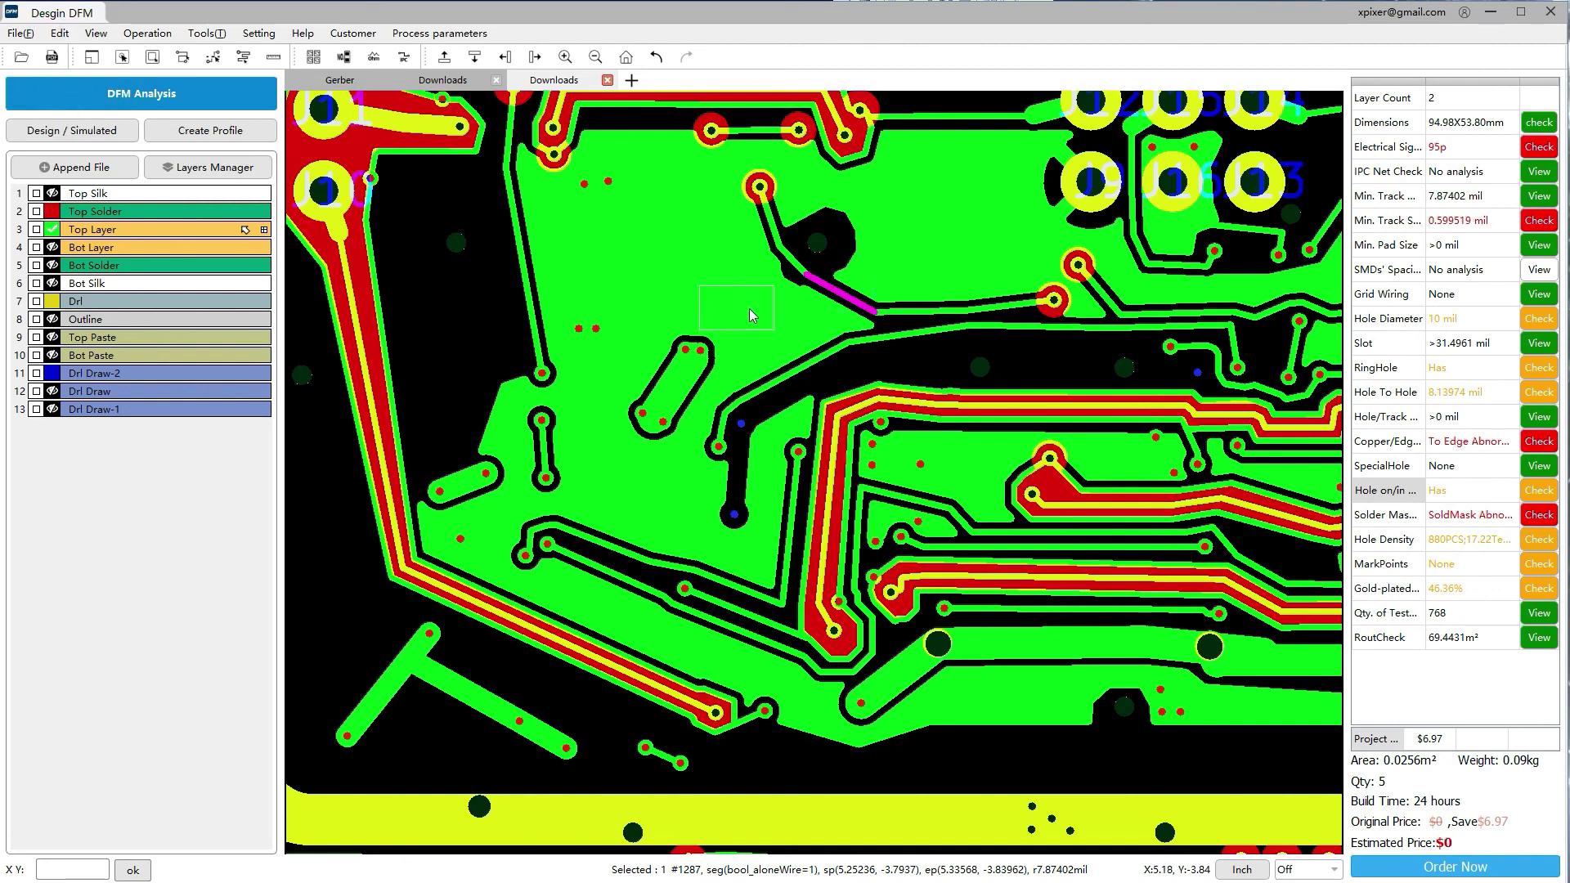
click(749, 308)
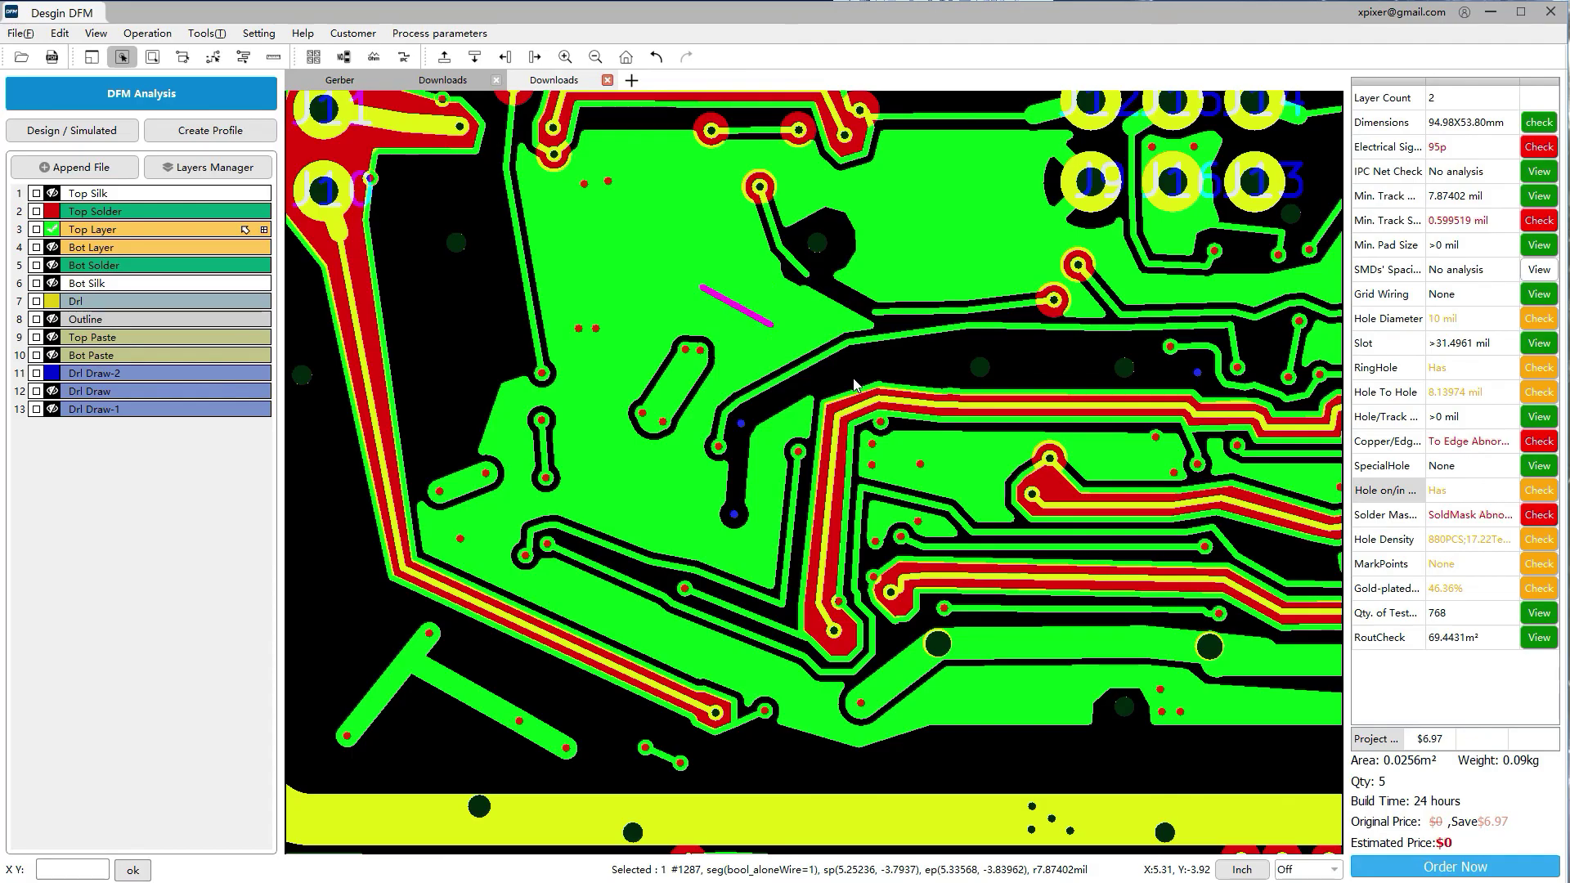